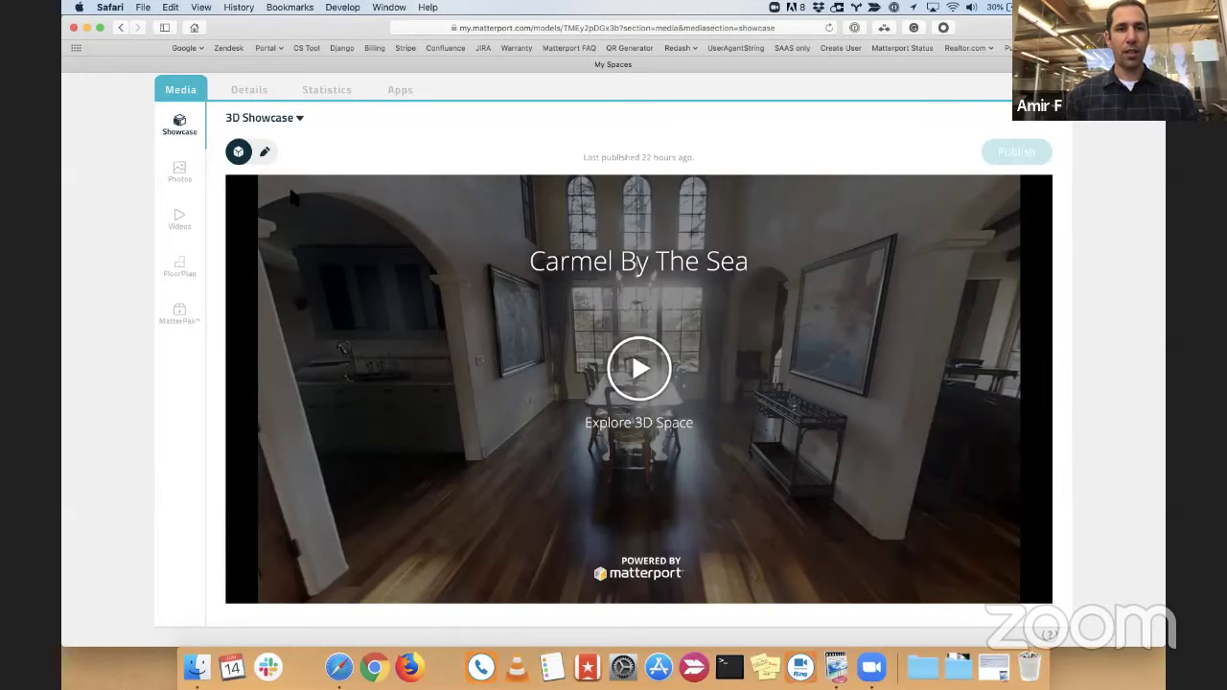
# Open the Carmel By The Sea 3D Showcase for editing and look over the available editing tools.
pyautogui.click(266, 155)
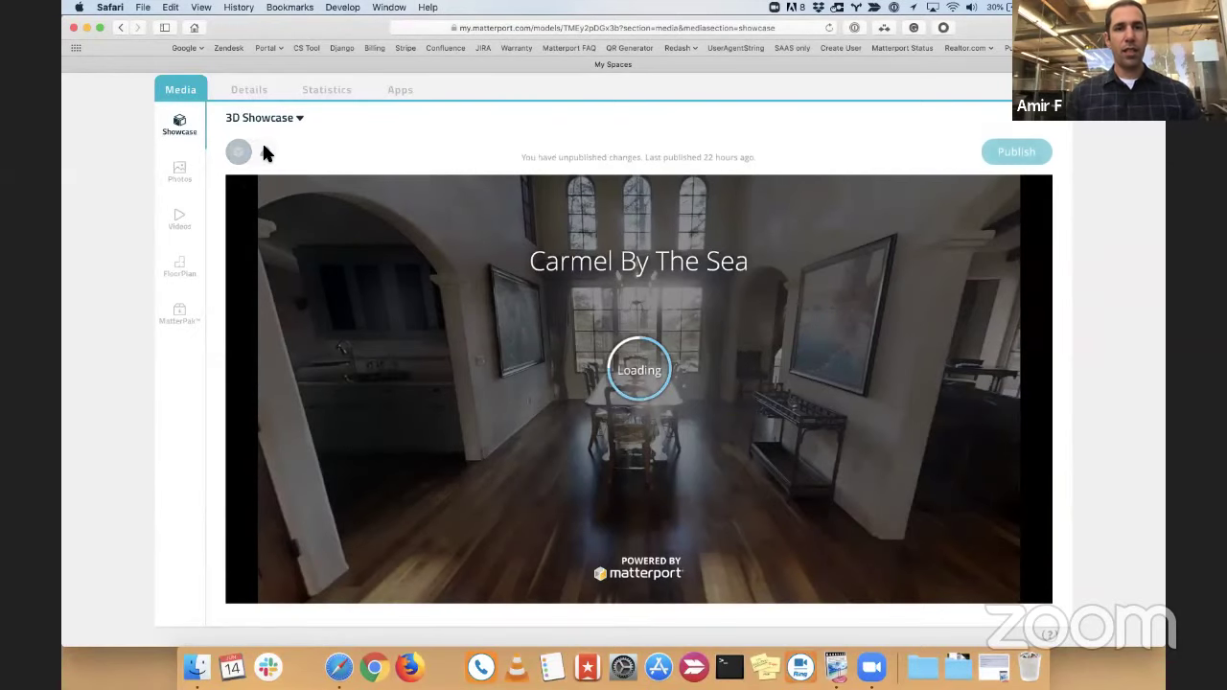
pyautogui.scroll(3, 147, 189)
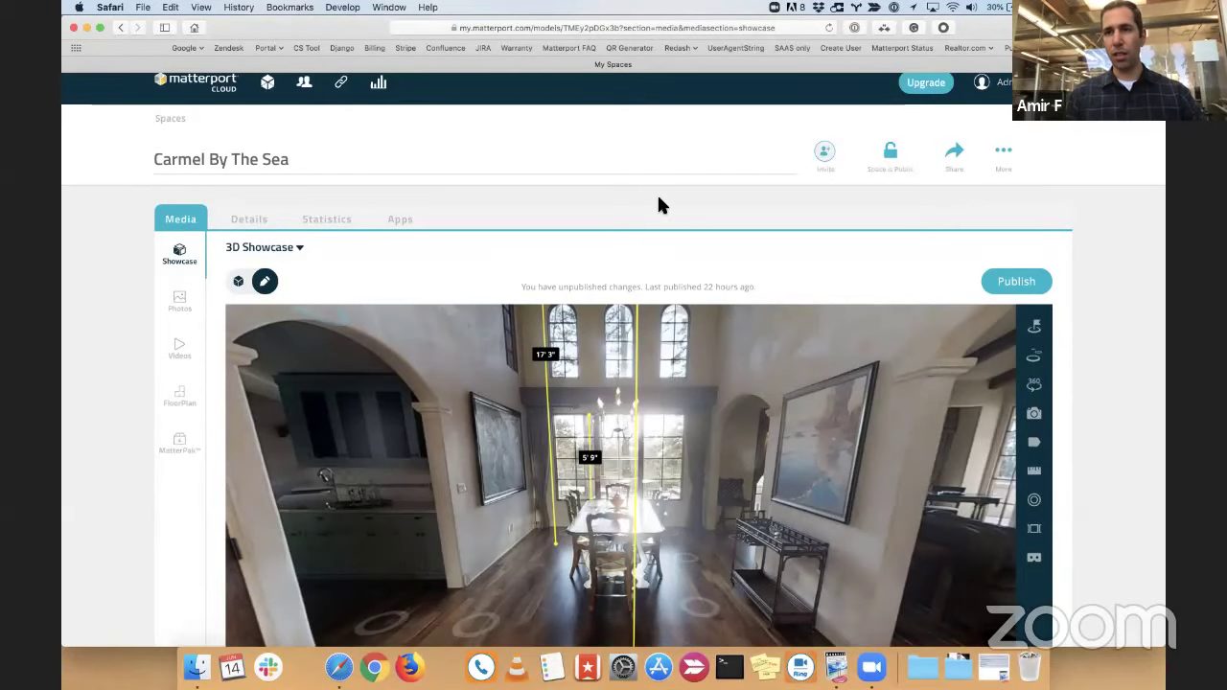
pyautogui.scroll(-2, 771, 211)
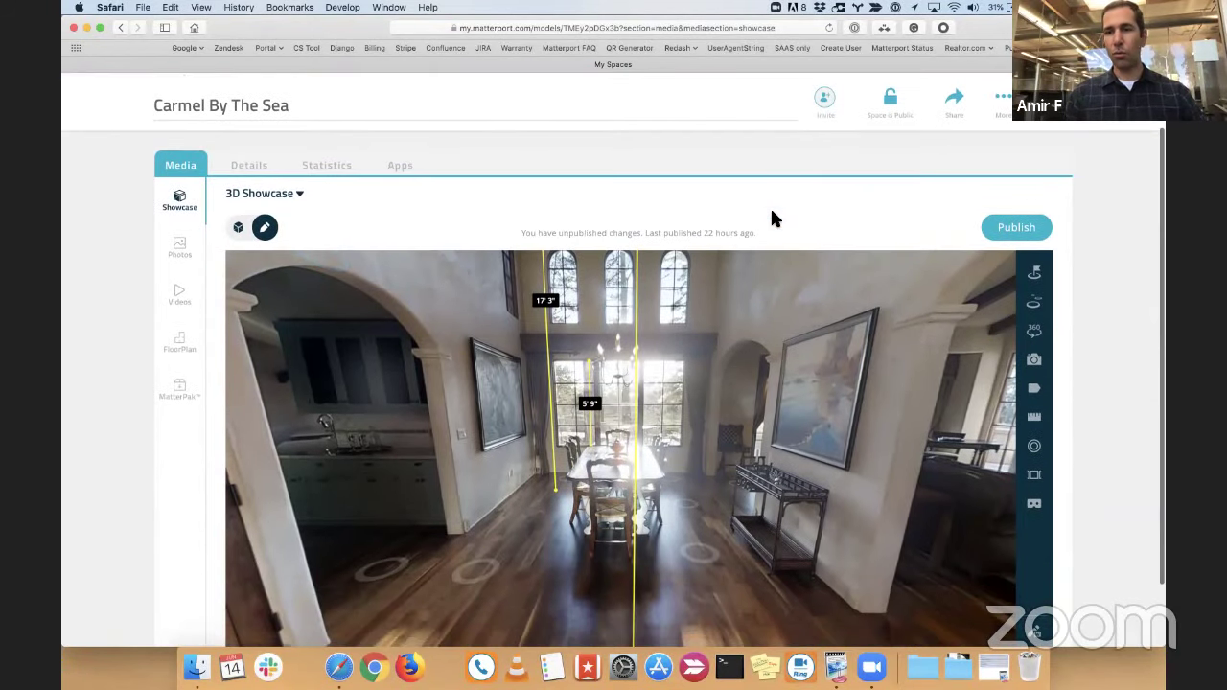
pyautogui.scroll(-1, 943, 239)
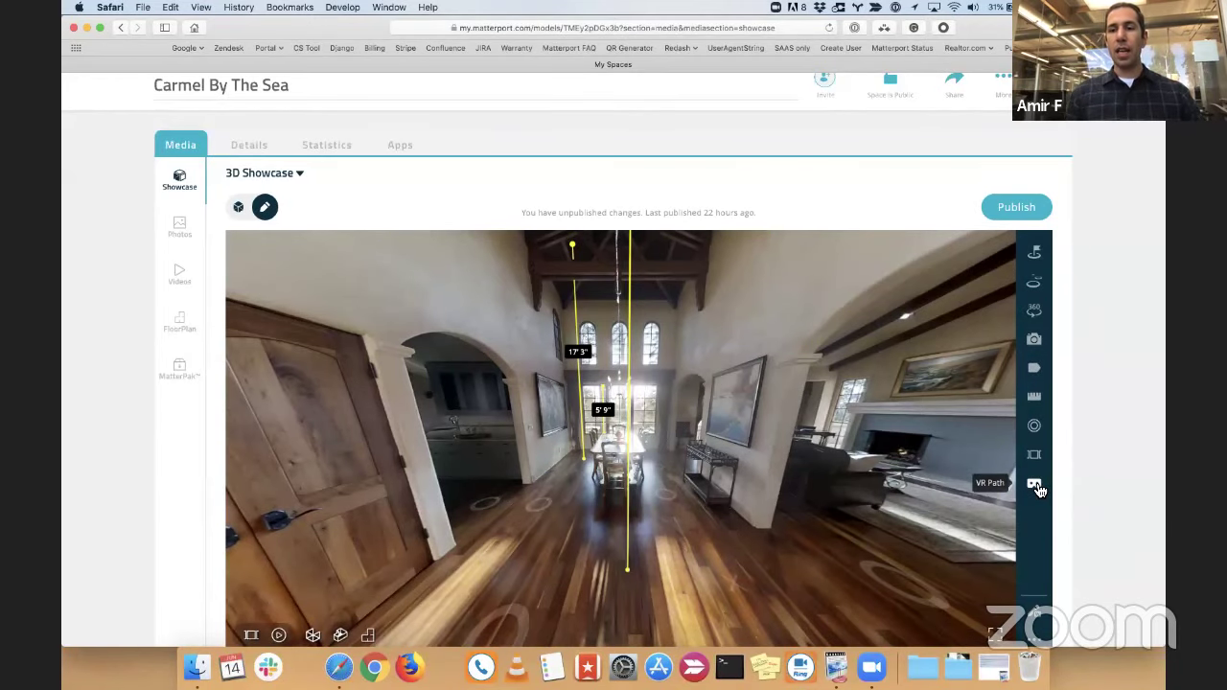
pyautogui.scroll(-2, 1090, 485)
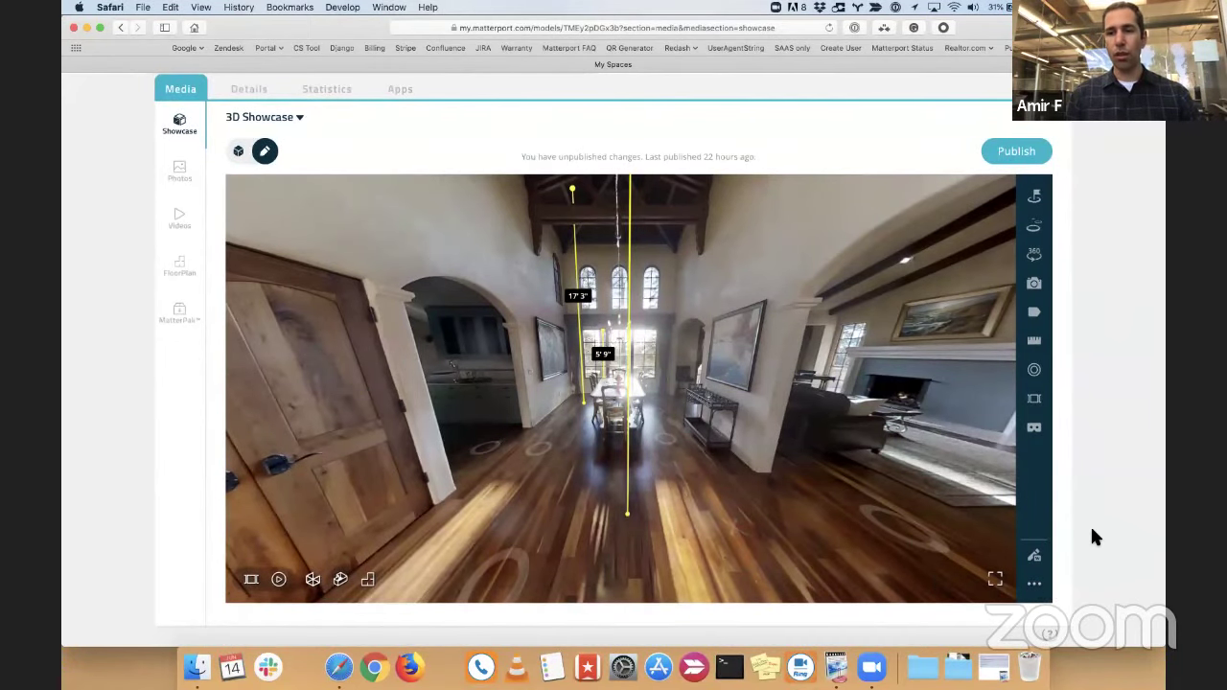
pyautogui.scroll(3, 1090, 535)
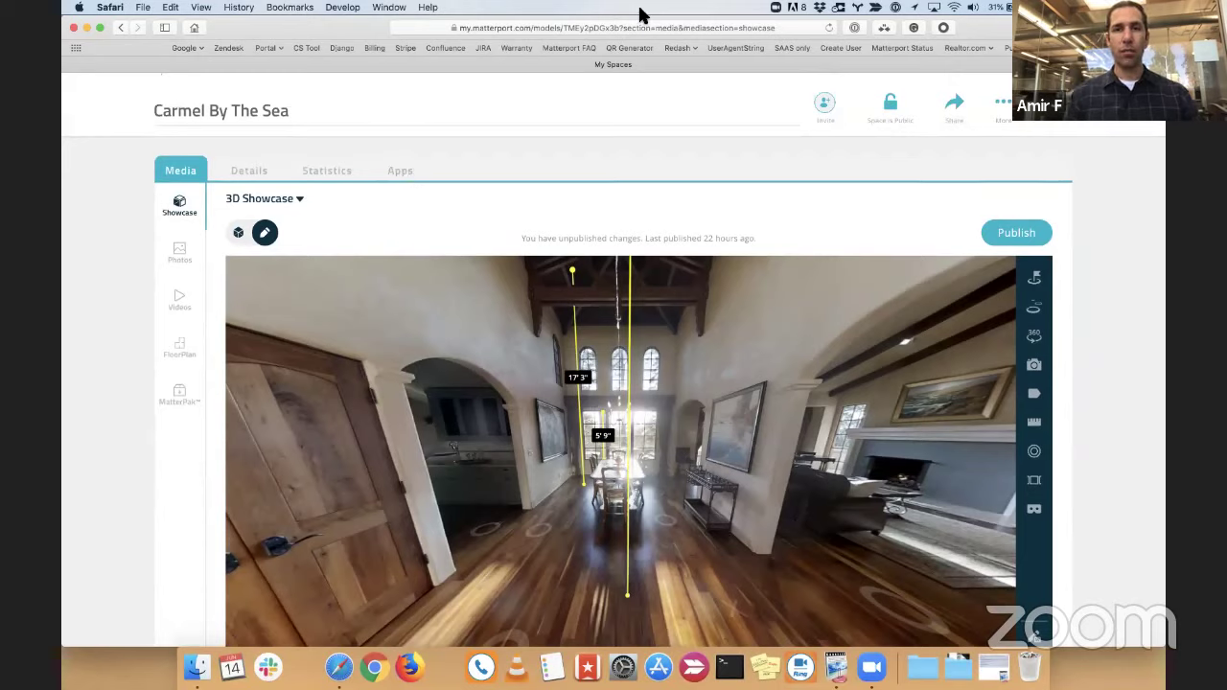
# Review the apps offered for the Carmel By The Sea space, including Google Street View, Realtor.com and Vrbo publishing.
pyautogui.click(400, 170)
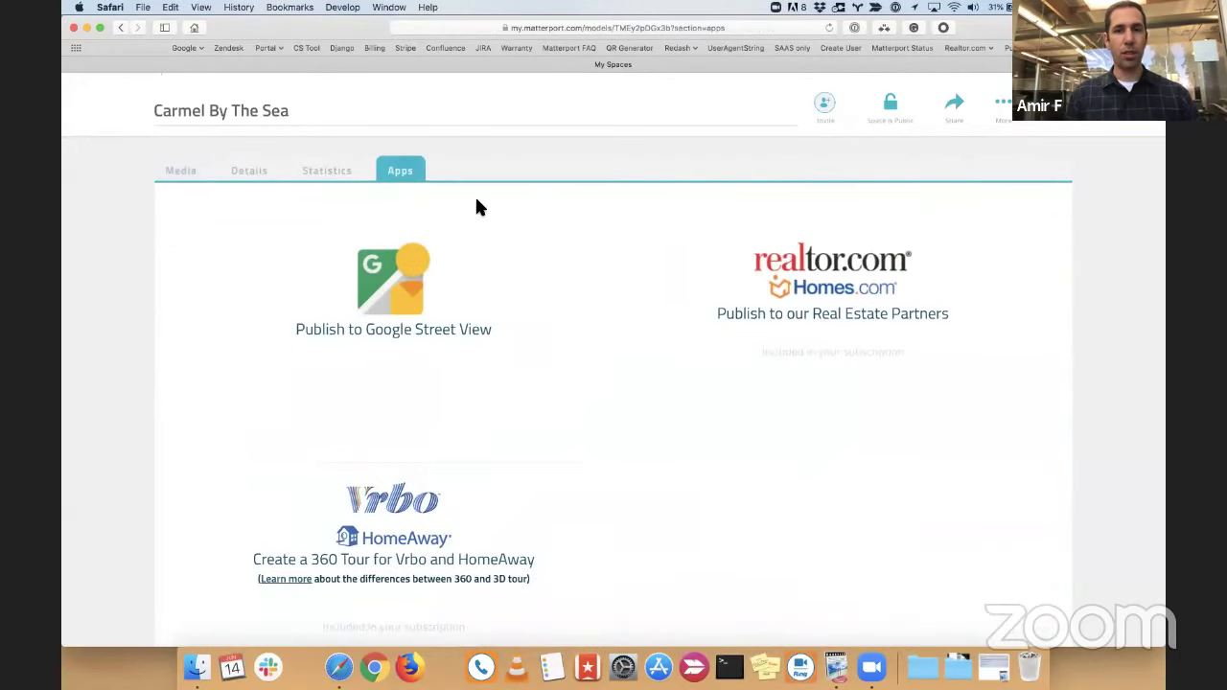
pyautogui.scroll(-2, 610, 301)
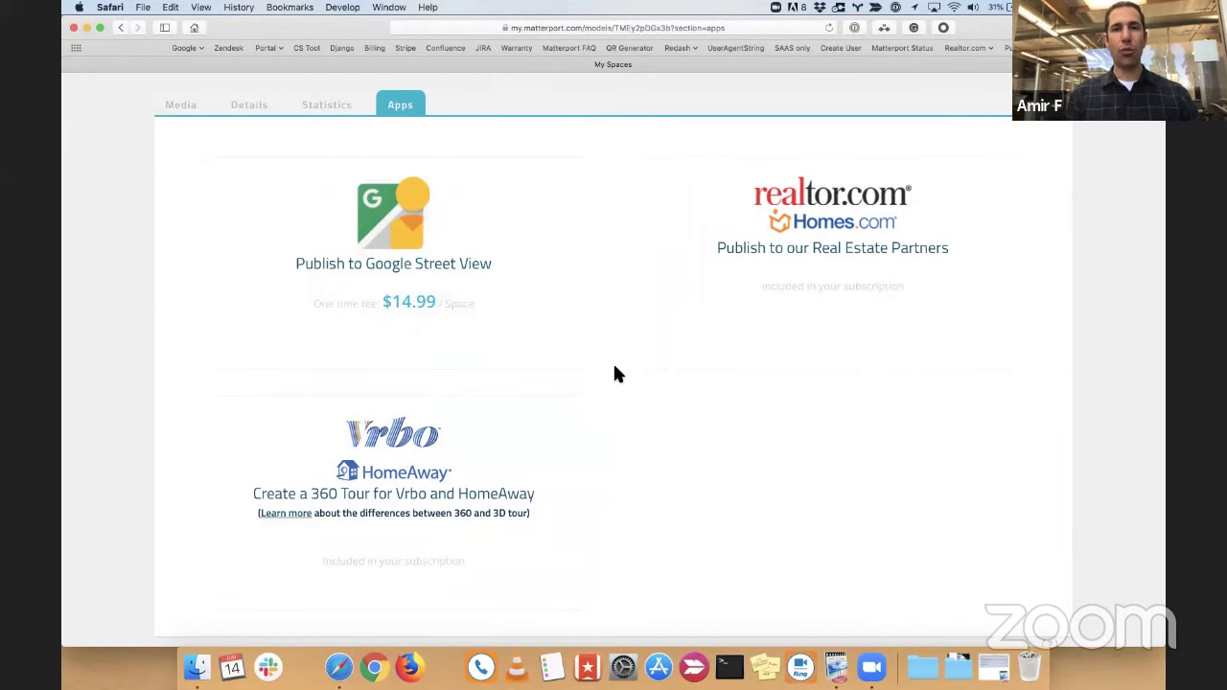
pyautogui.scroll(3, 614, 368)
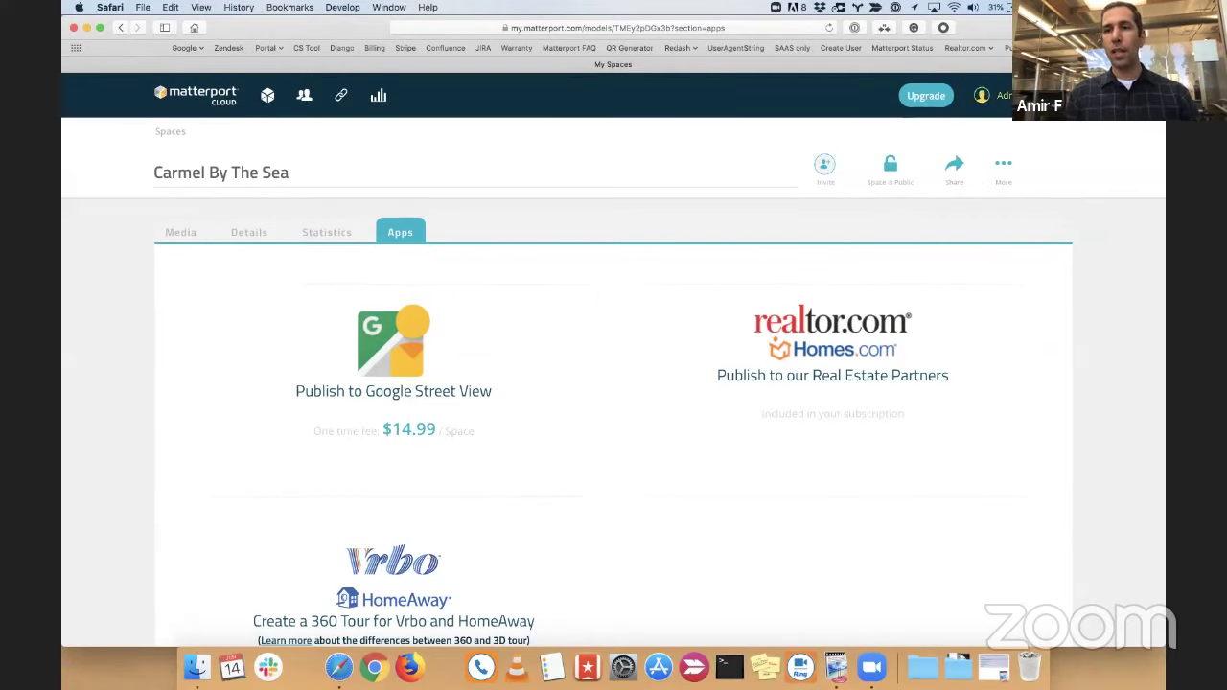
# Open the account management settings and view the sharing, VR links and content distribution options.
pyautogui.click(986, 96)
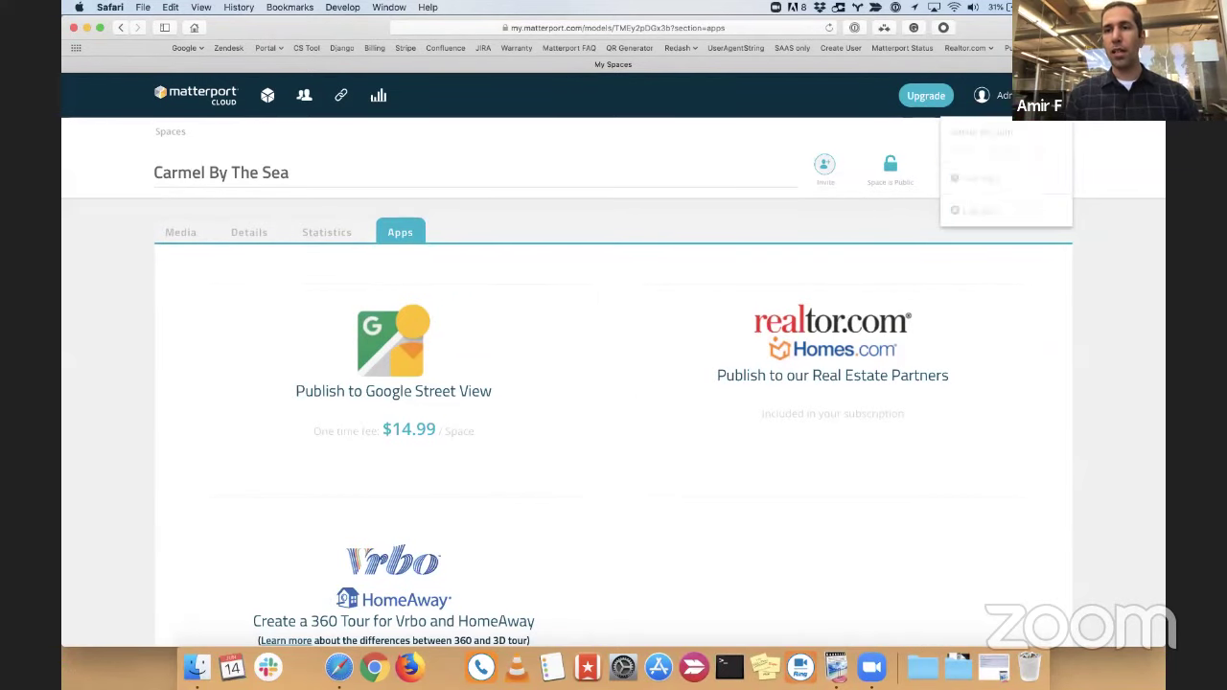
pyautogui.click(991, 178)
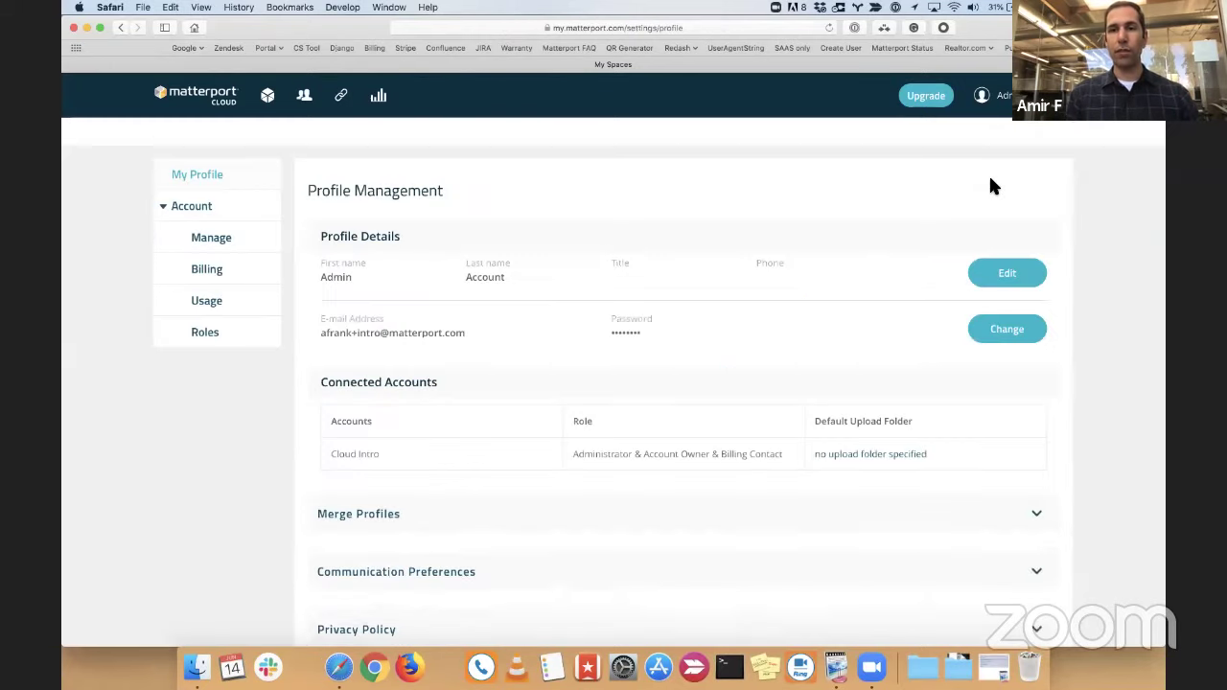
pyautogui.click(229, 243)
pyautogui.scroll(-10, 446, 286)
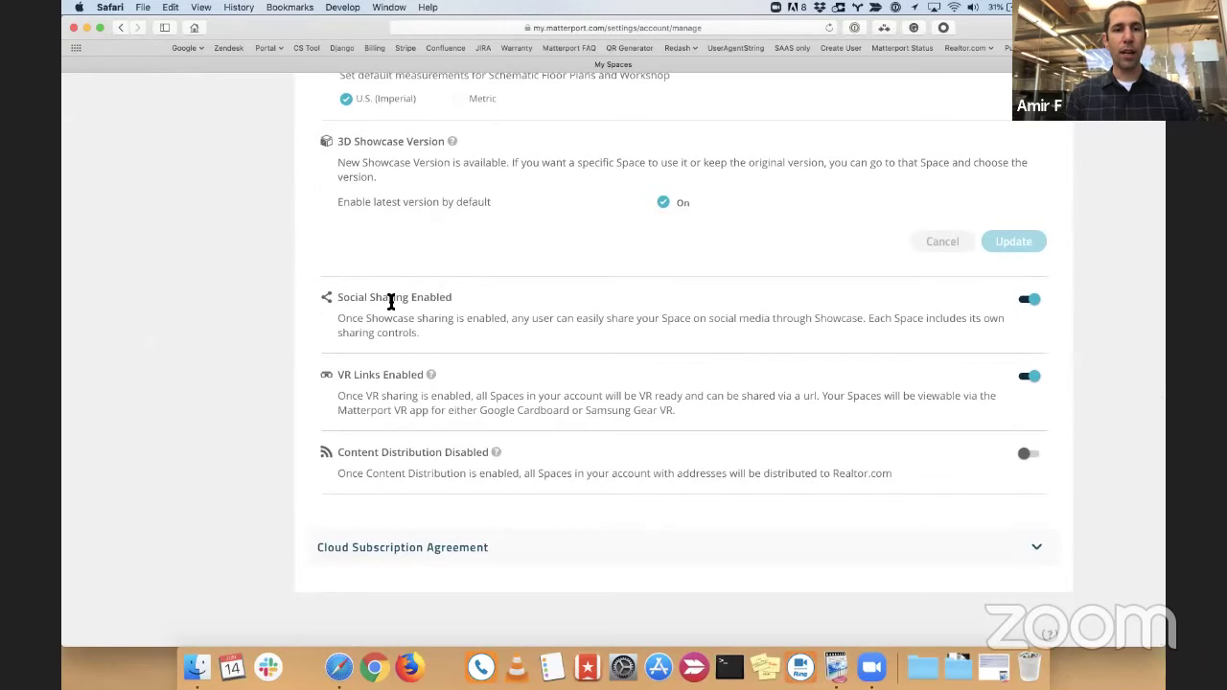
# Disable Google Street View in the account's product settings.
pyautogui.scroll(2, 516, 354)
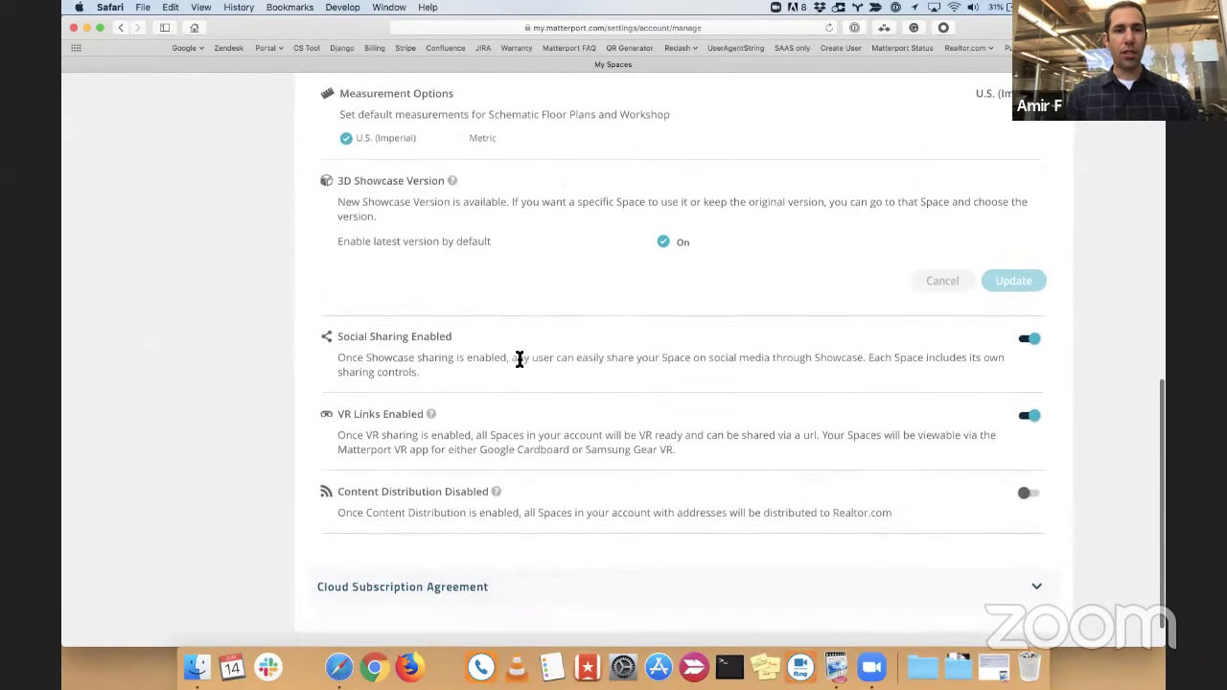
pyautogui.scroll(2, 517, 353)
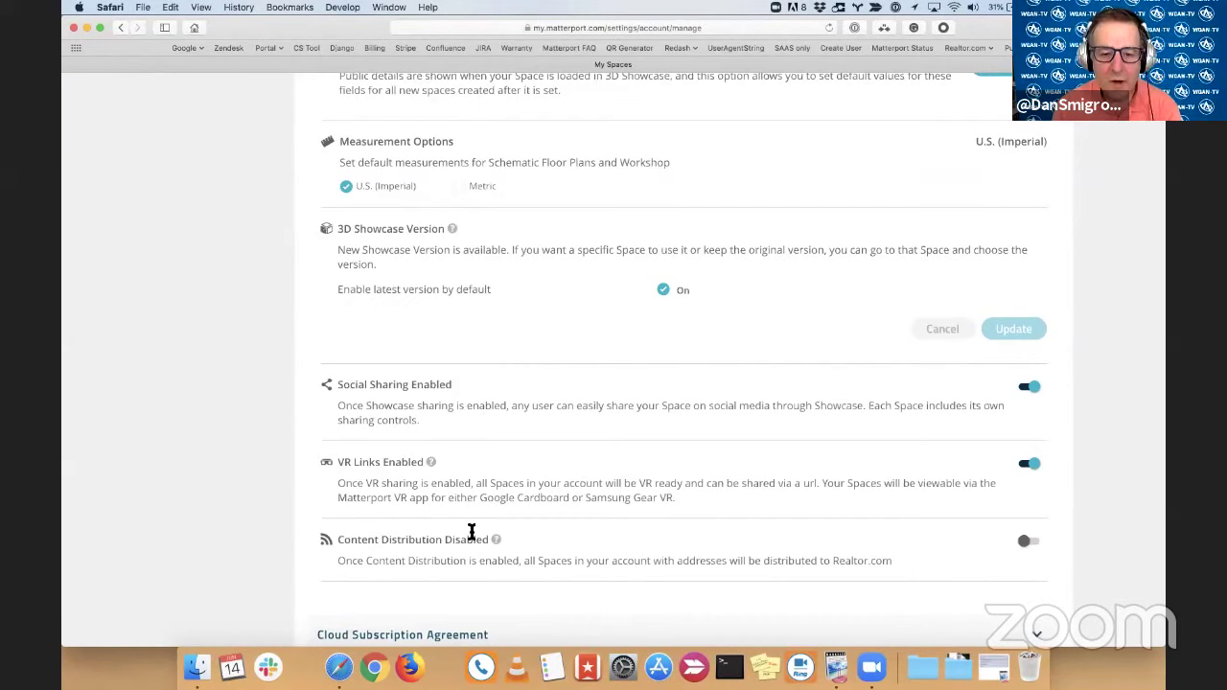
pyautogui.scroll(4, 512, 297)
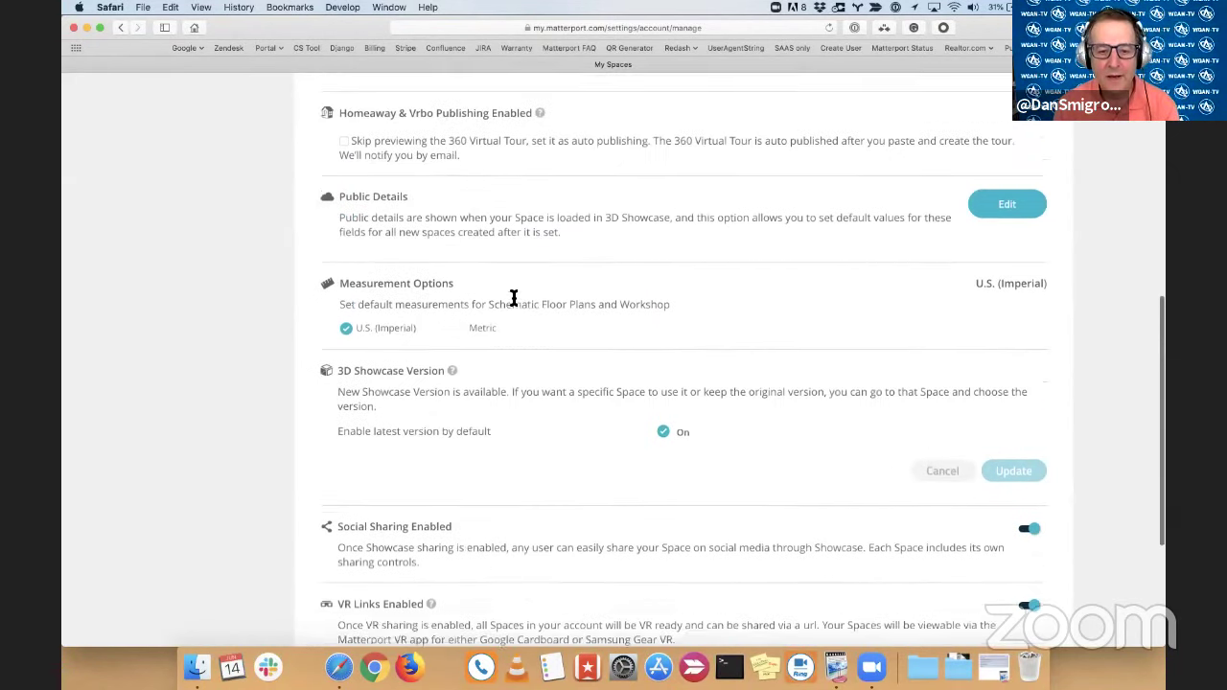
pyautogui.scroll(2, 513, 303)
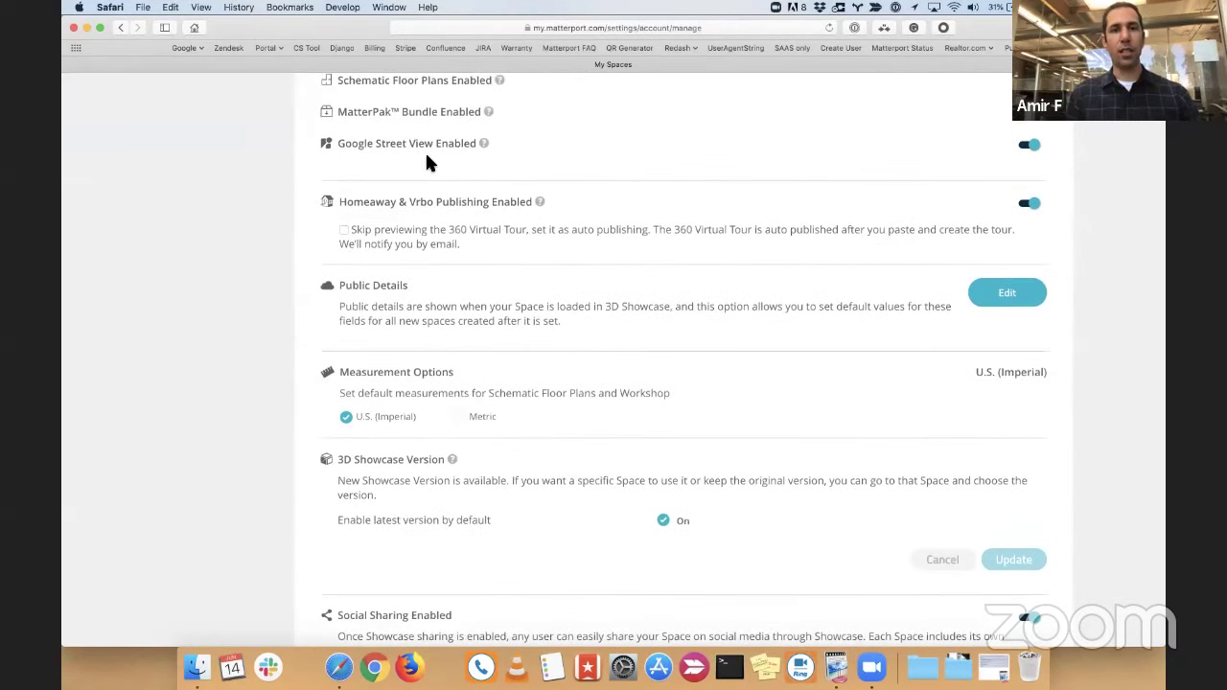
pyautogui.scroll(2, 425, 158)
pyautogui.scroll(1, 408, 159)
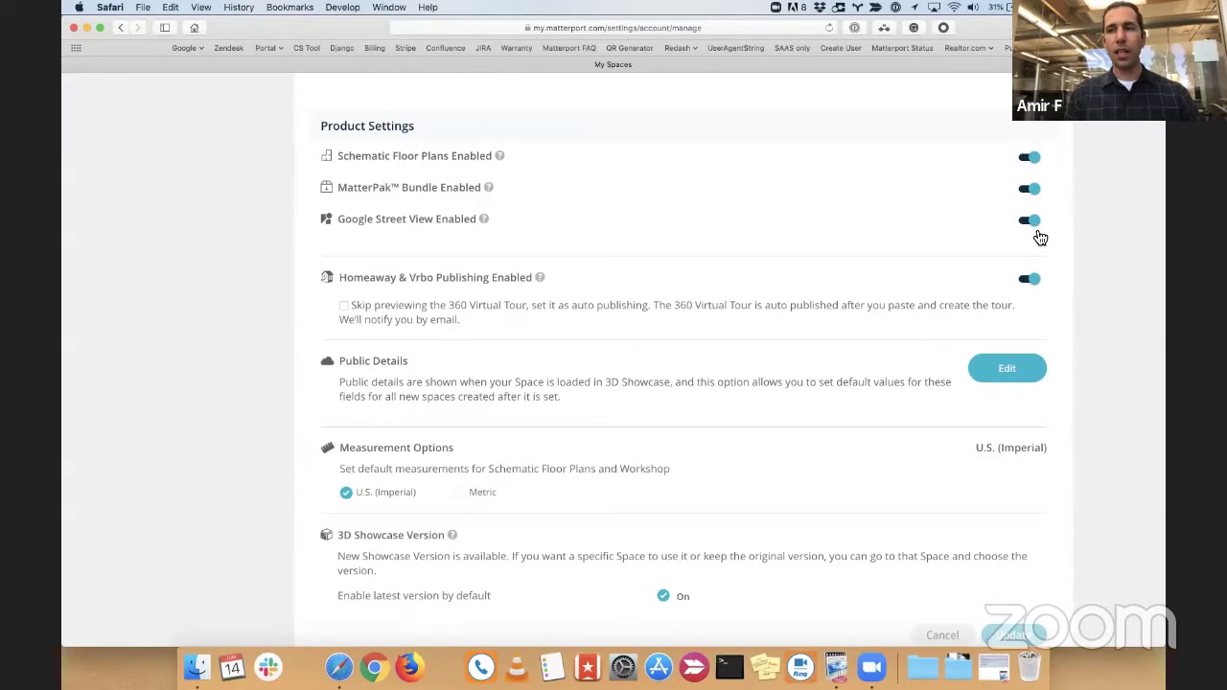
pyautogui.click(1028, 221)
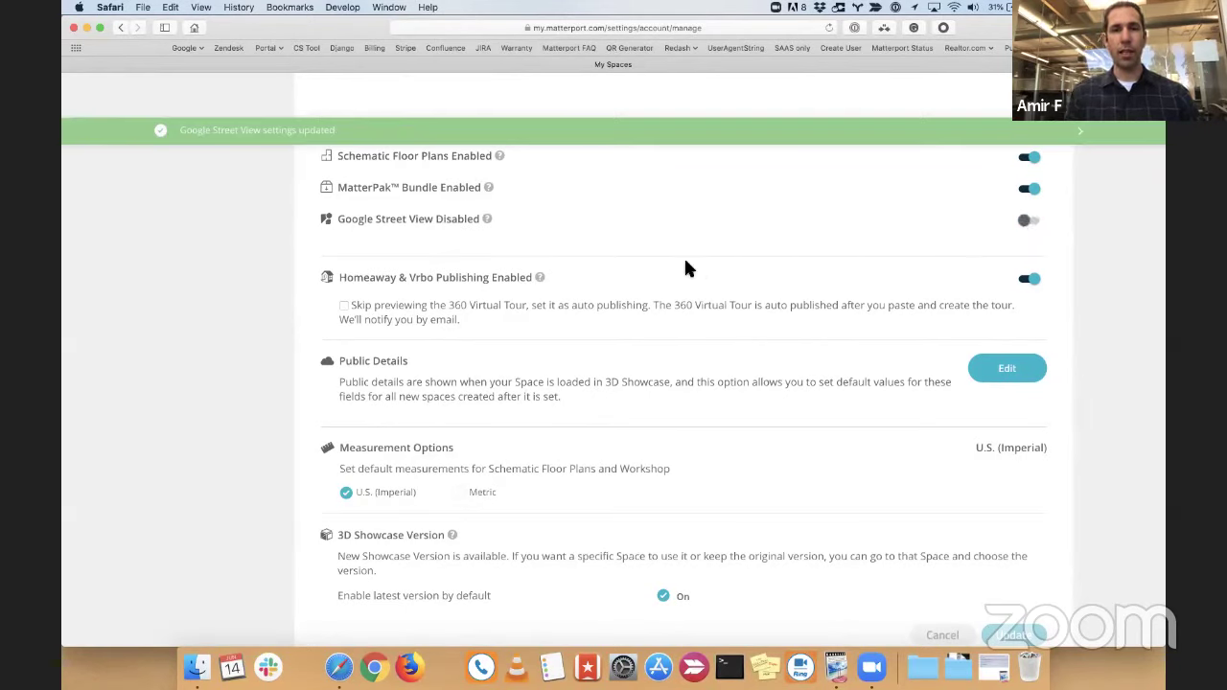
# Look over the remaining account settings, re-enable Google Street View and turn it off again.
pyautogui.scroll(4, 685, 268)
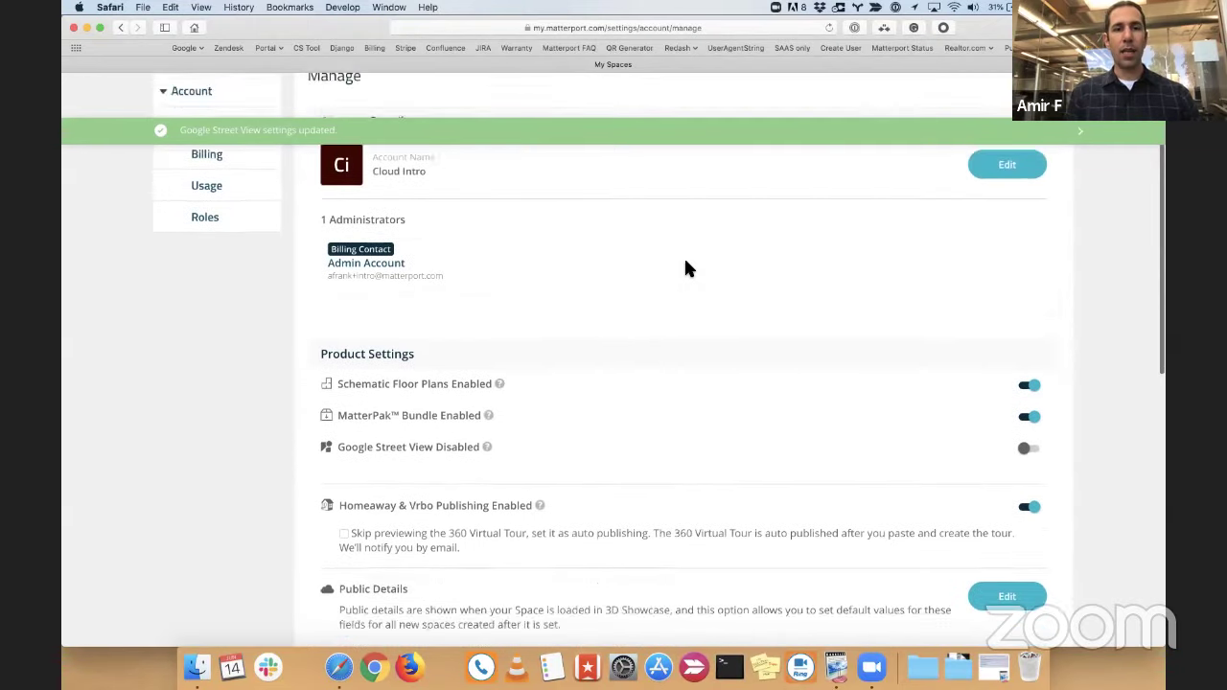
pyautogui.scroll(-2, 685, 269)
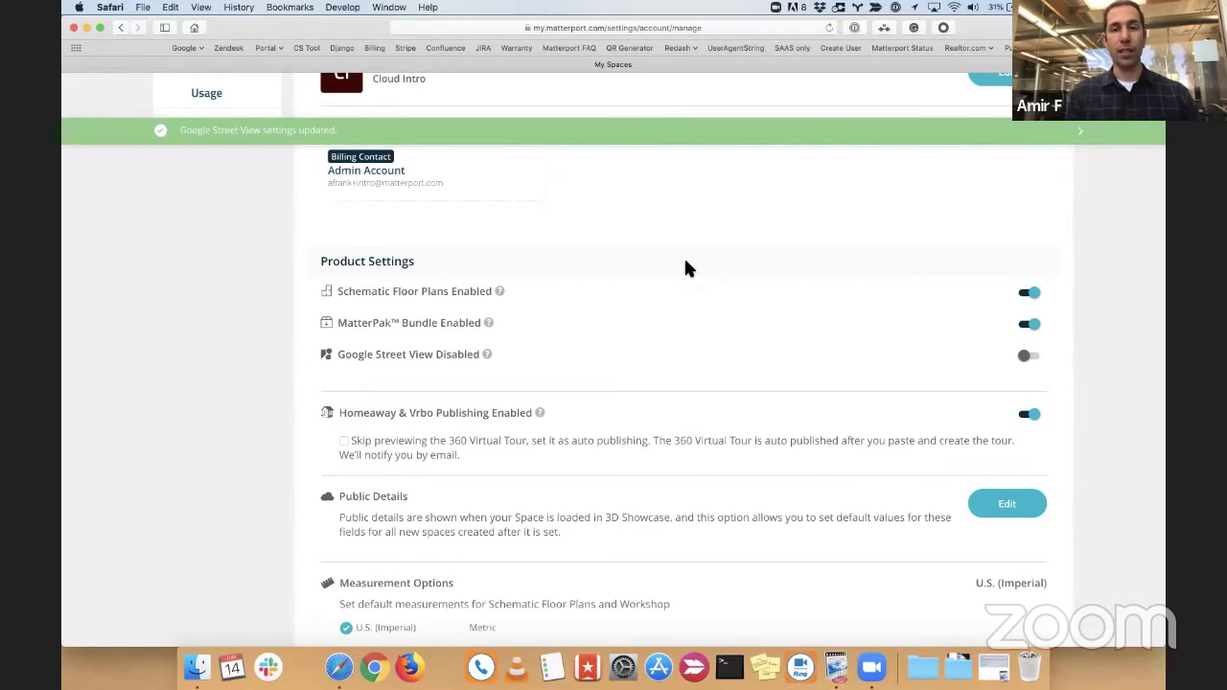
pyautogui.scroll(-10, 674, 359)
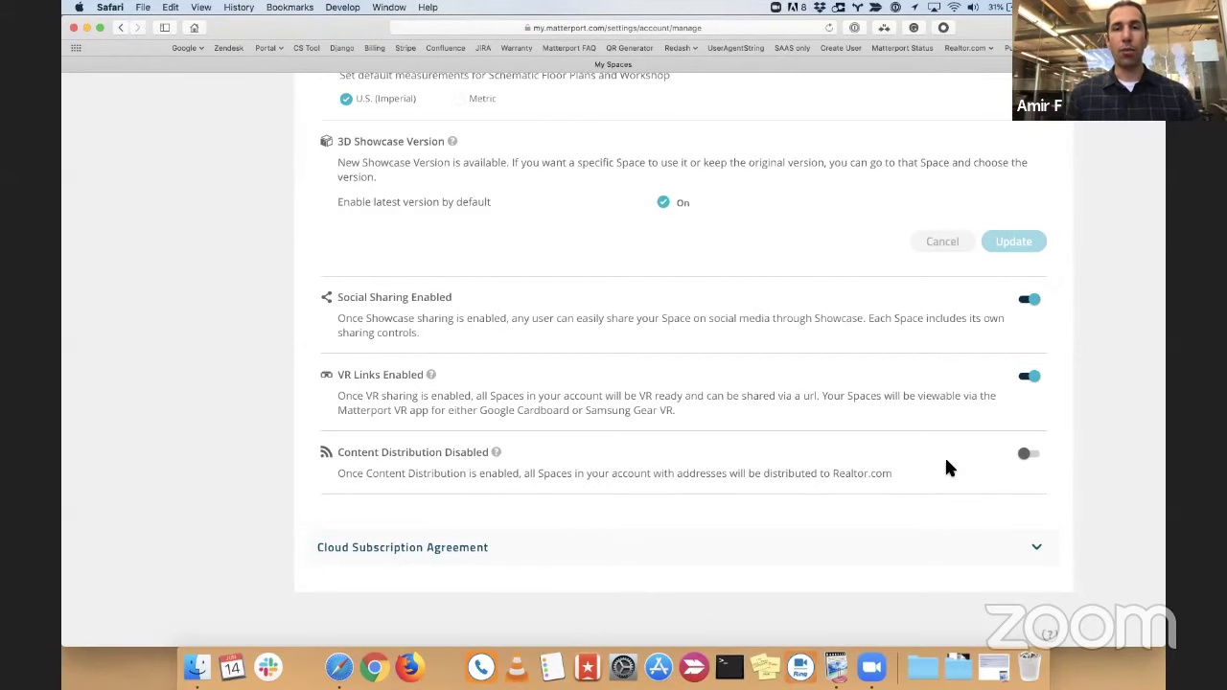
pyautogui.scroll(5, 946, 467)
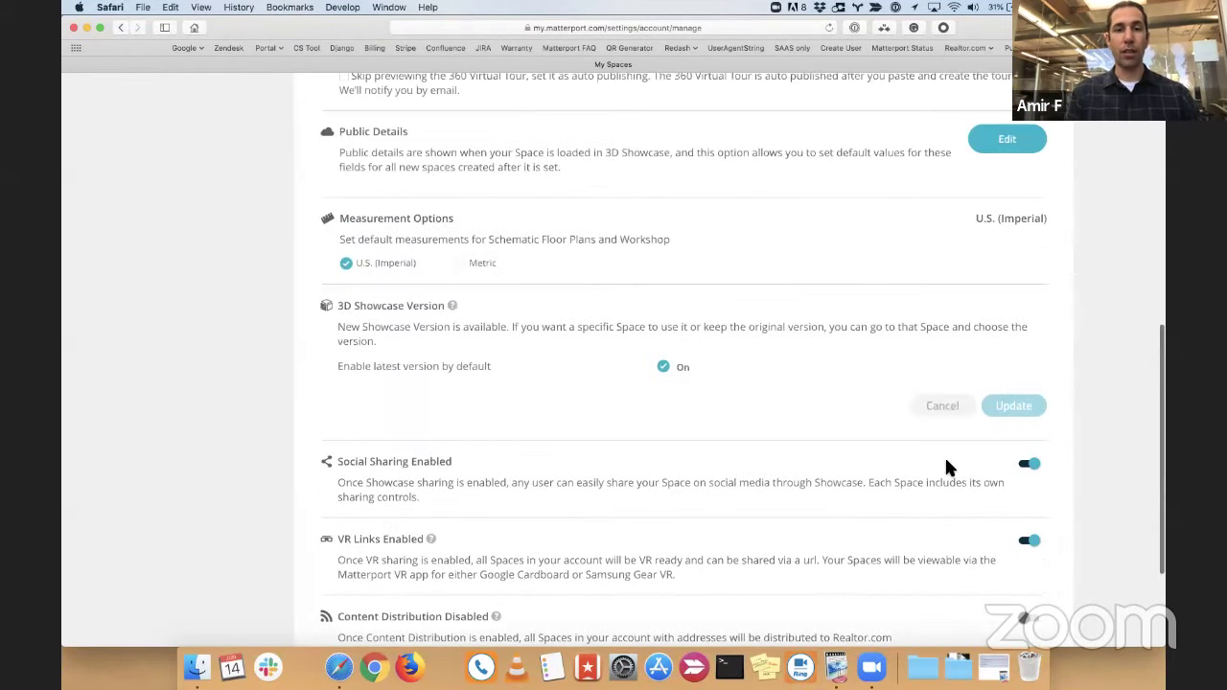
pyautogui.scroll(5, 946, 467)
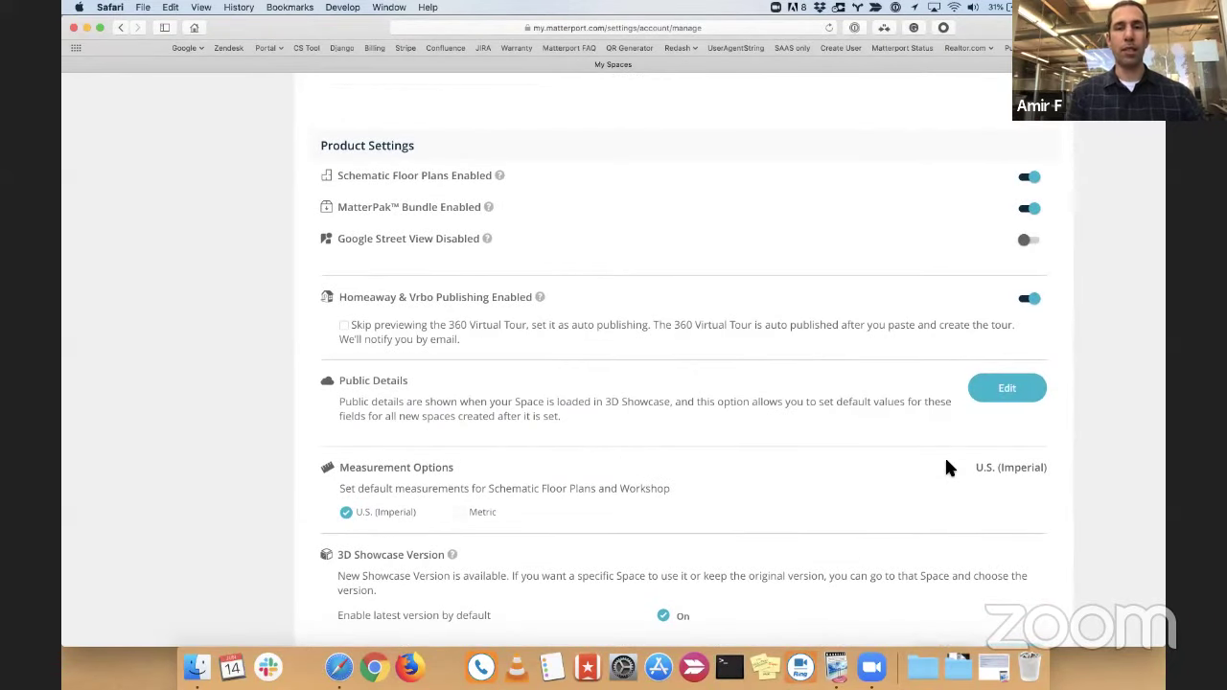
pyautogui.scroll(4, 946, 467)
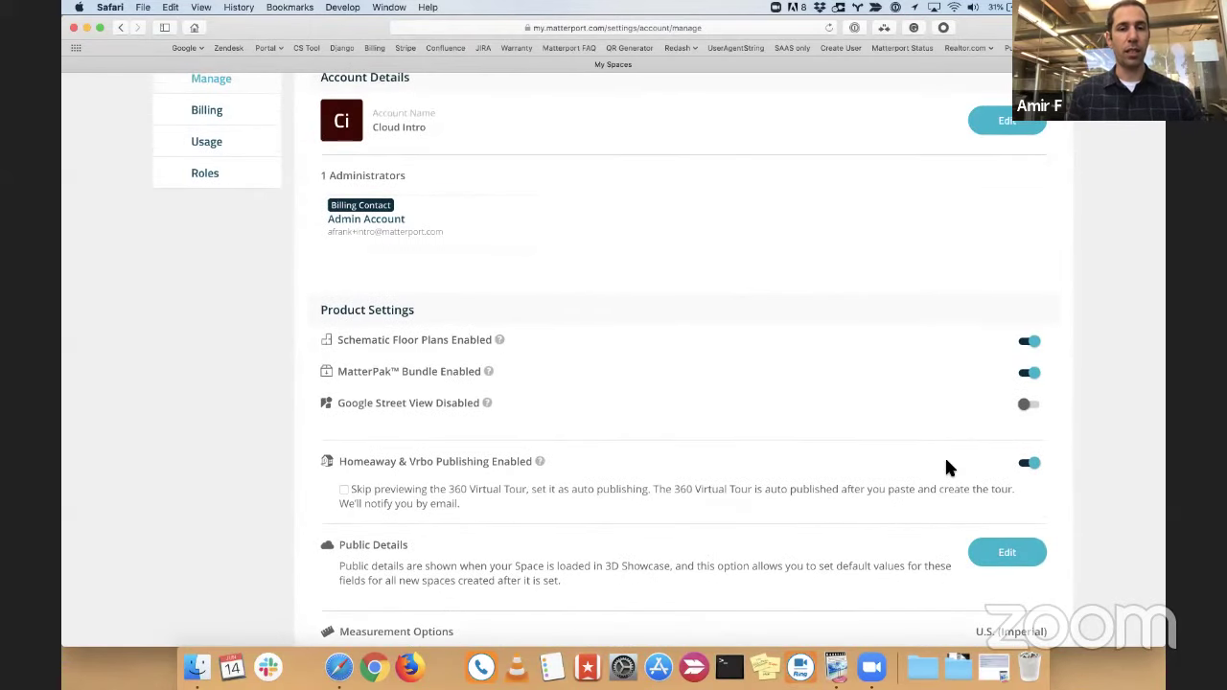
pyautogui.click(1028, 405)
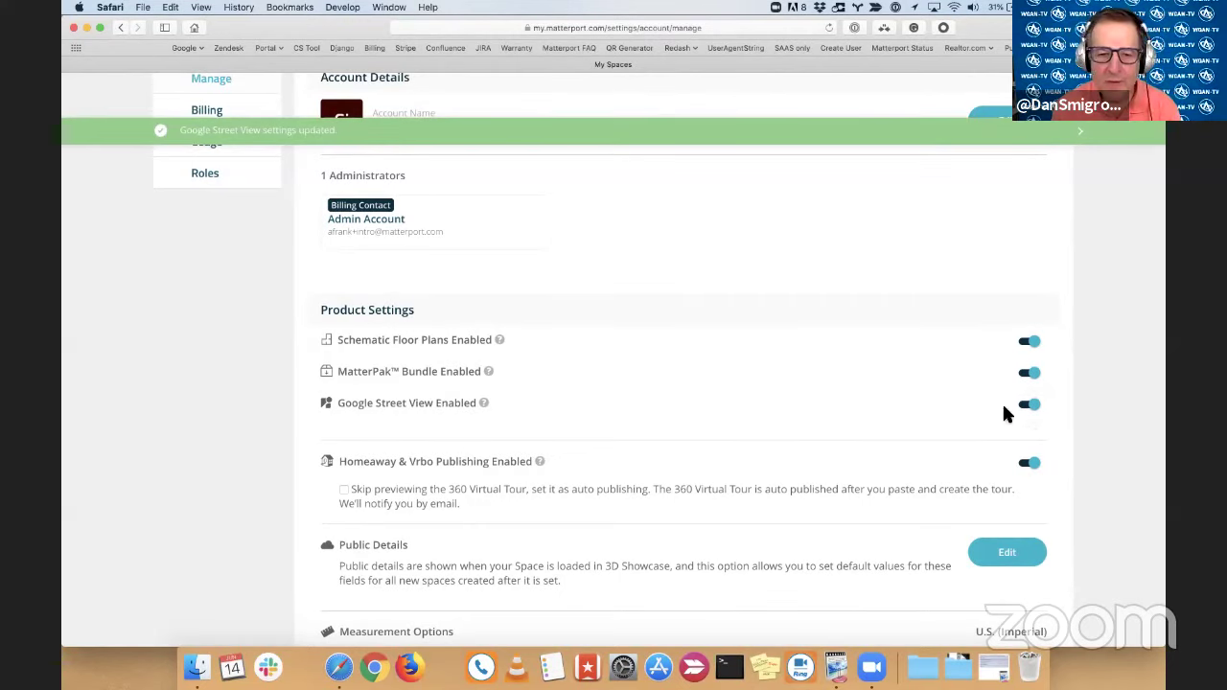
pyautogui.click(1032, 405)
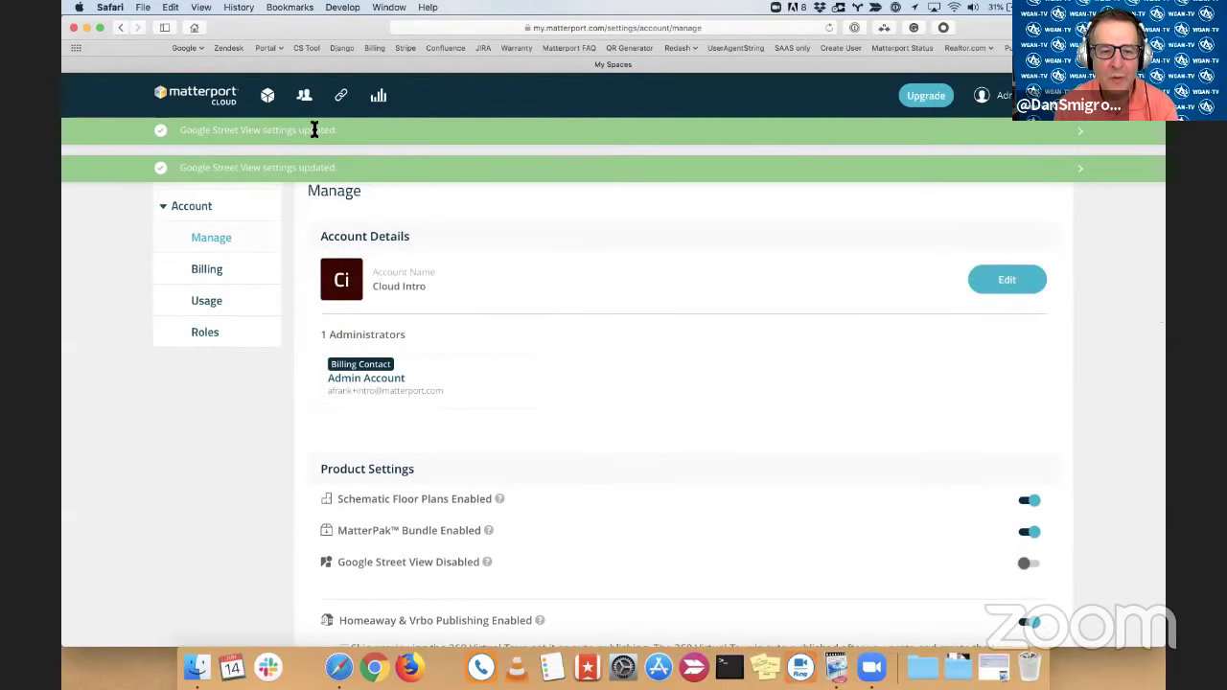
# Open the Carmel By The Sea space from the spaces list and check its Google Street View publishing option under the apps.
pyautogui.click(270, 97)
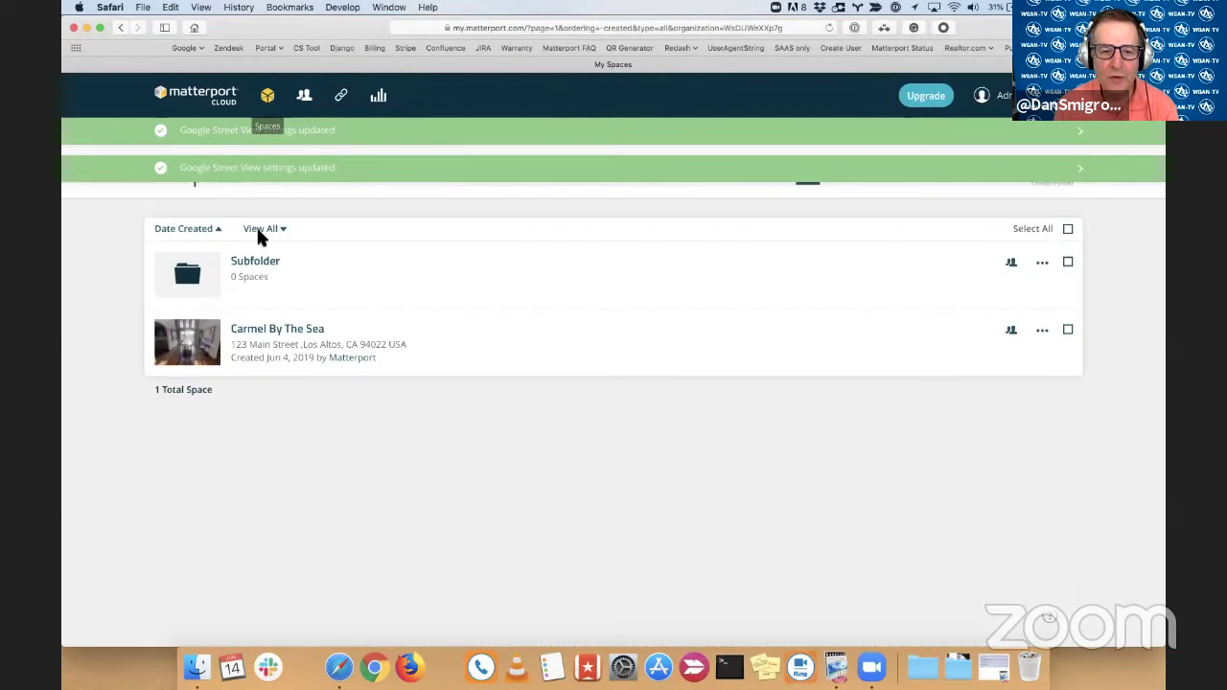
pyautogui.click(196, 345)
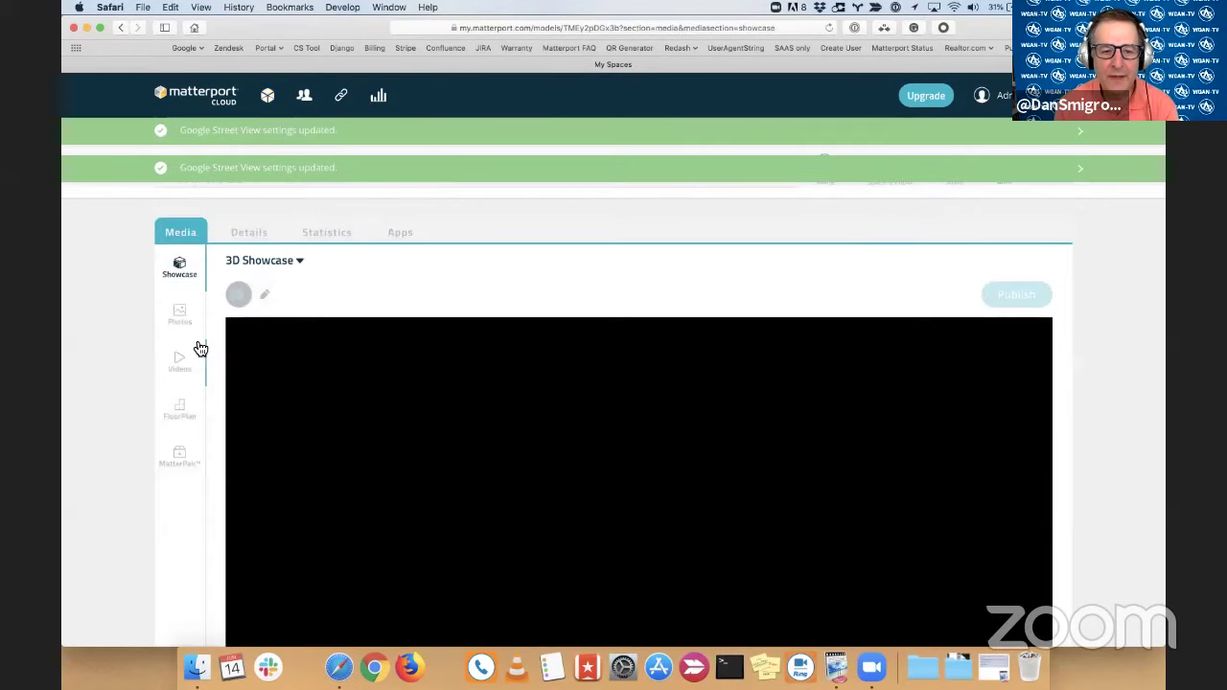
pyautogui.click(400, 234)
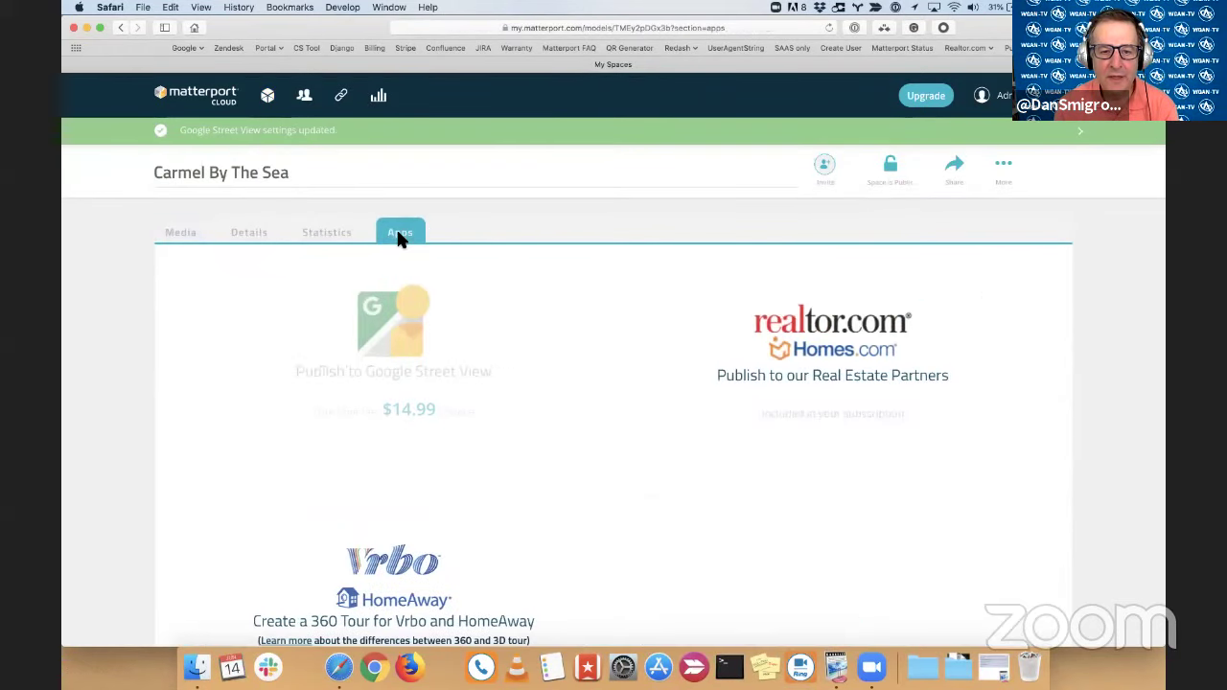
pyautogui.scroll(-1, 567, 368)
pyautogui.scroll(-2, 567, 368)
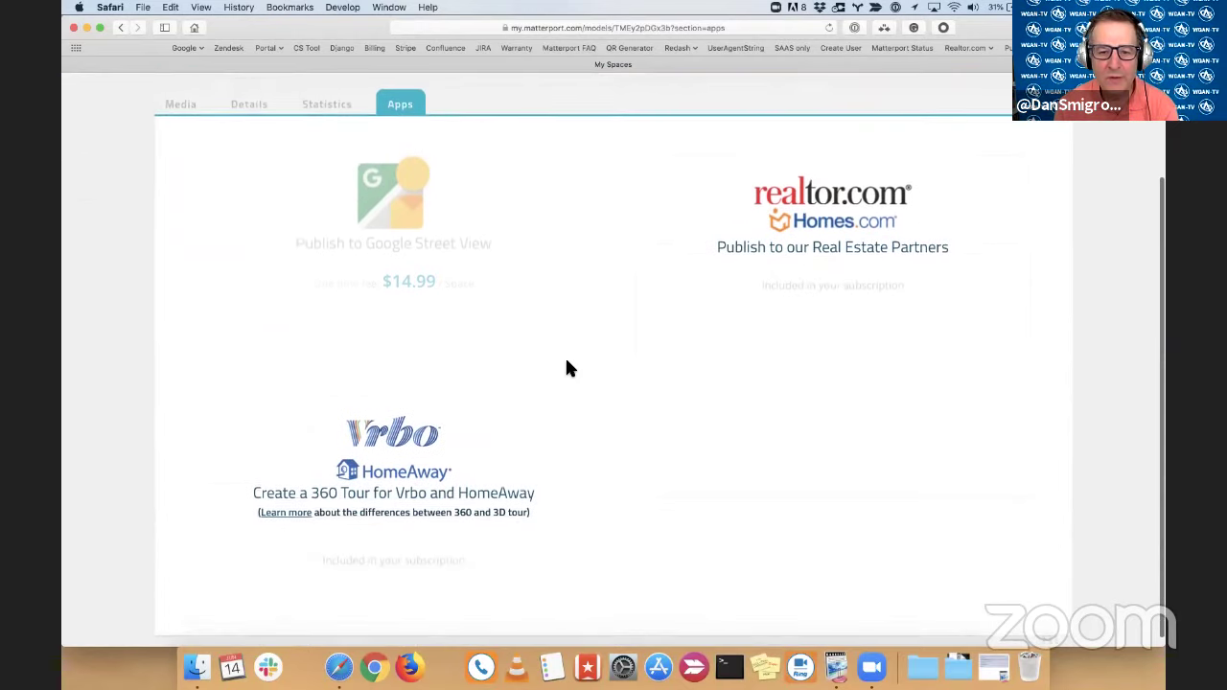
pyautogui.moveTo(466, 206)
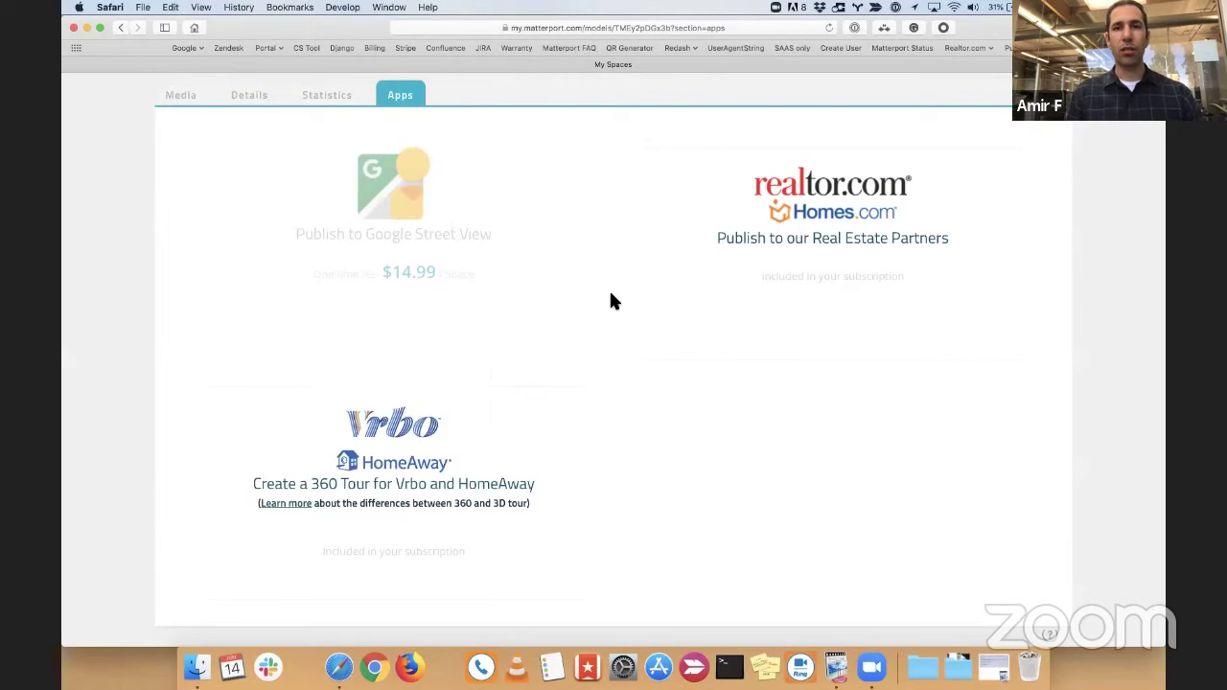
# Return to the account management settings and re-enable Google Street View in the product settings.
pyautogui.scroll(3, 610, 292)
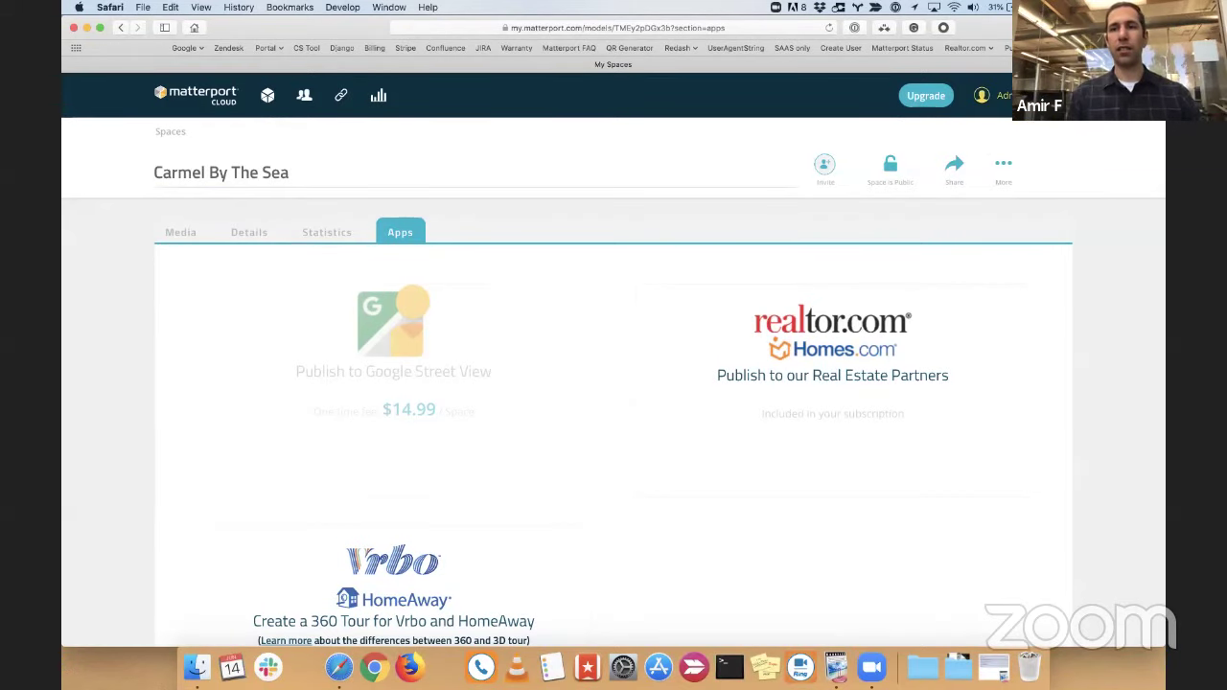
pyautogui.click(999, 95)
pyautogui.click(983, 172)
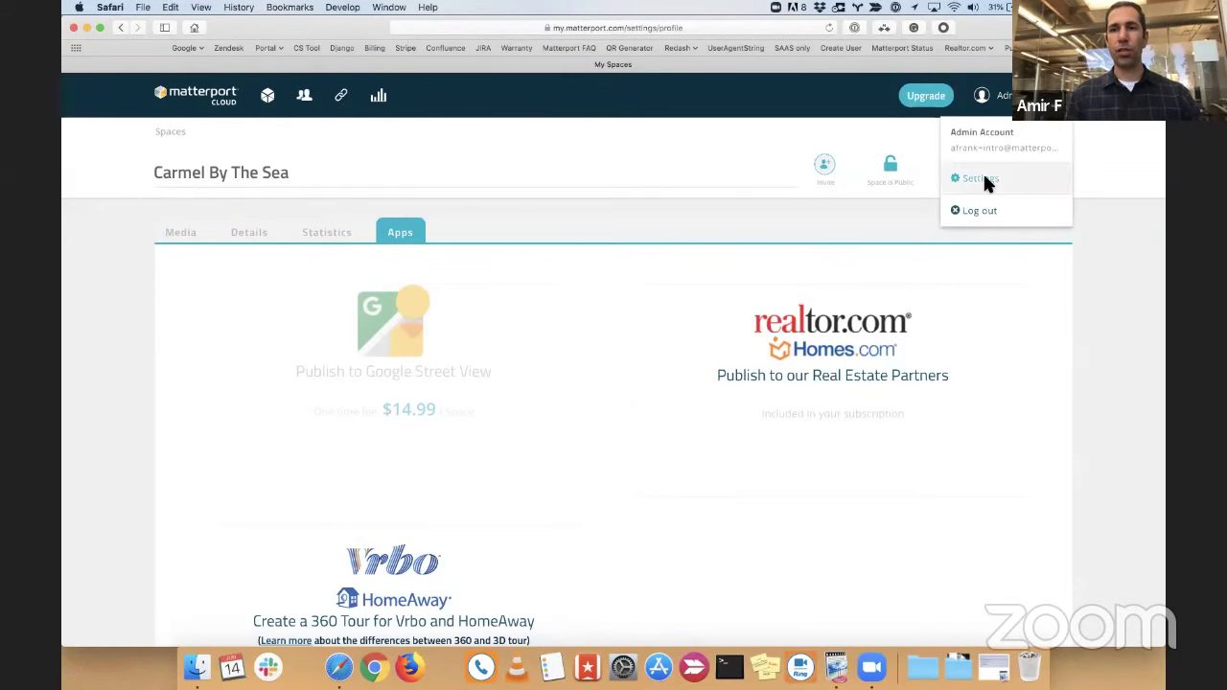
pyautogui.click(246, 241)
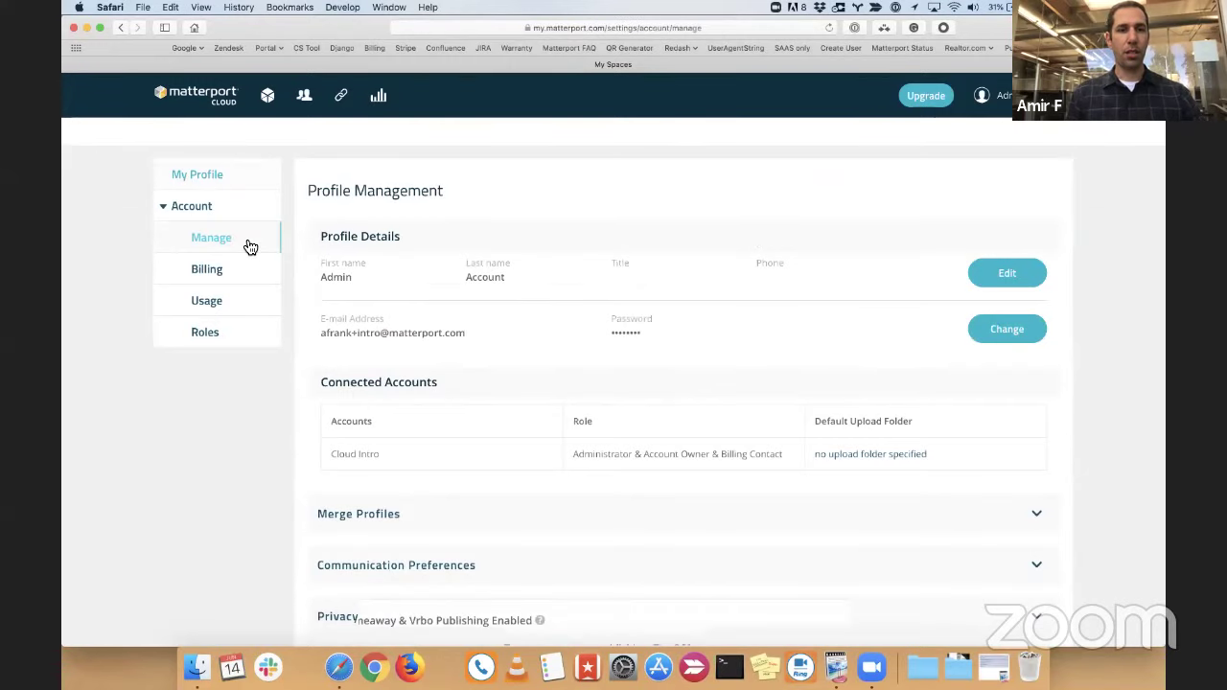
pyautogui.scroll(-5, 649, 293)
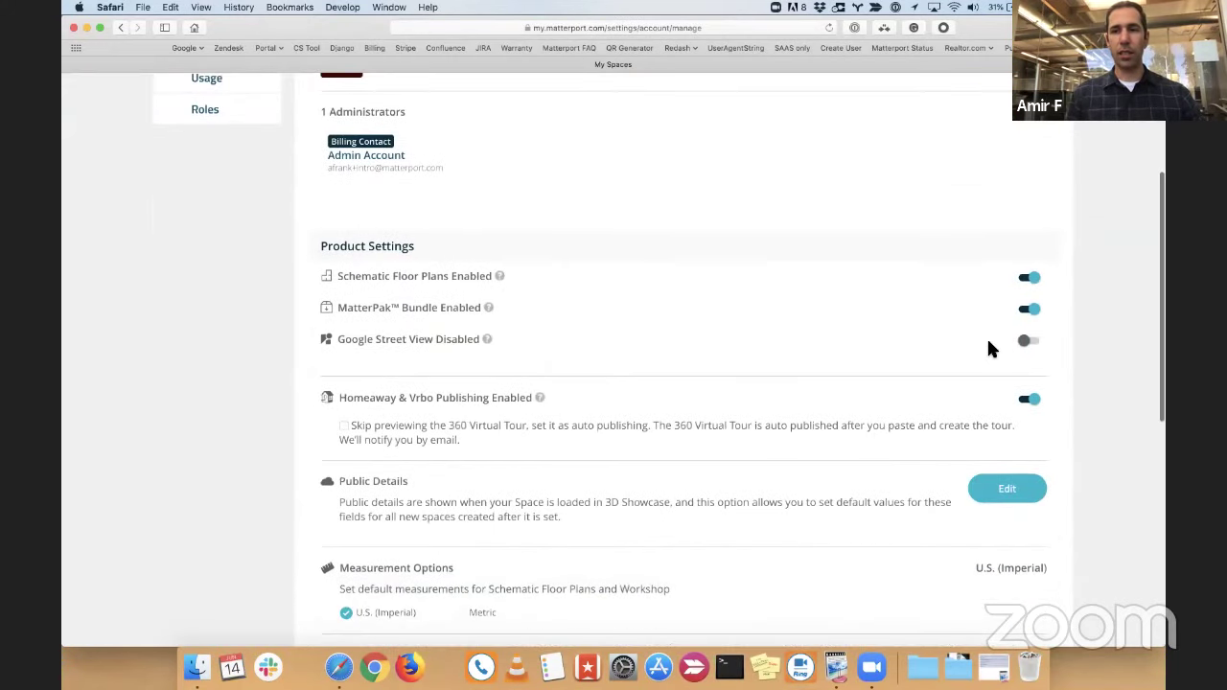
pyautogui.click(1030, 341)
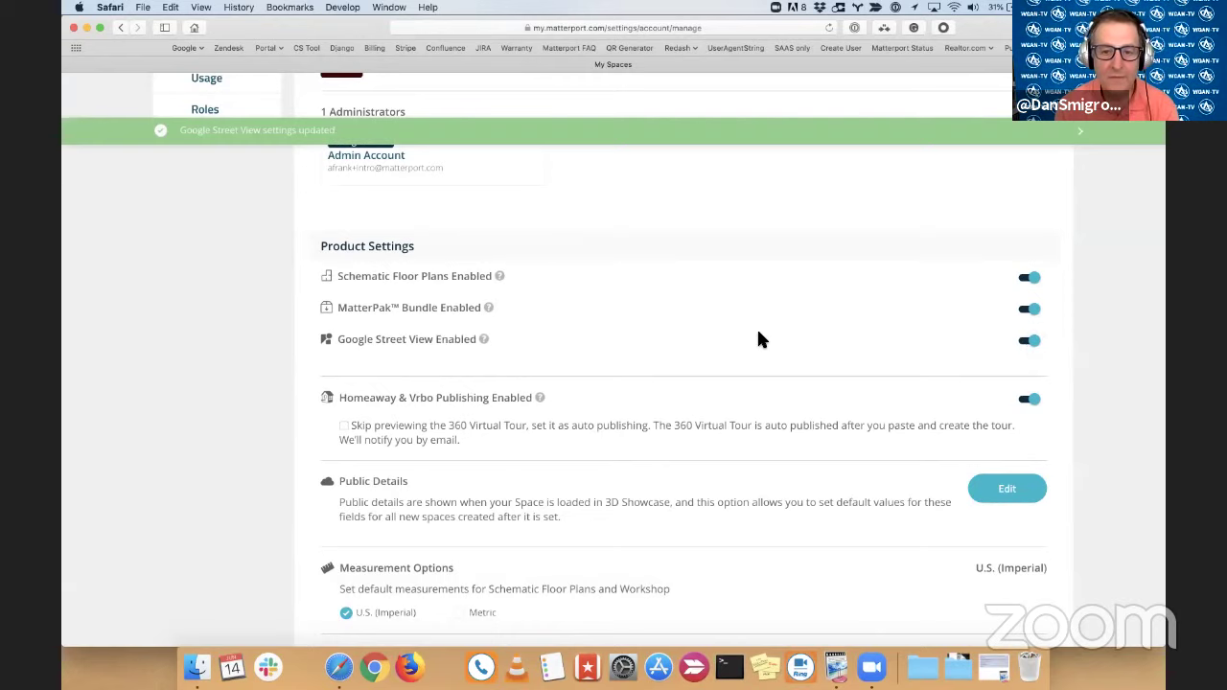
# Reopen the Carmel By The Sea space from the spaces list and view its available publishing apps.
pyautogui.scroll(5, 584, 270)
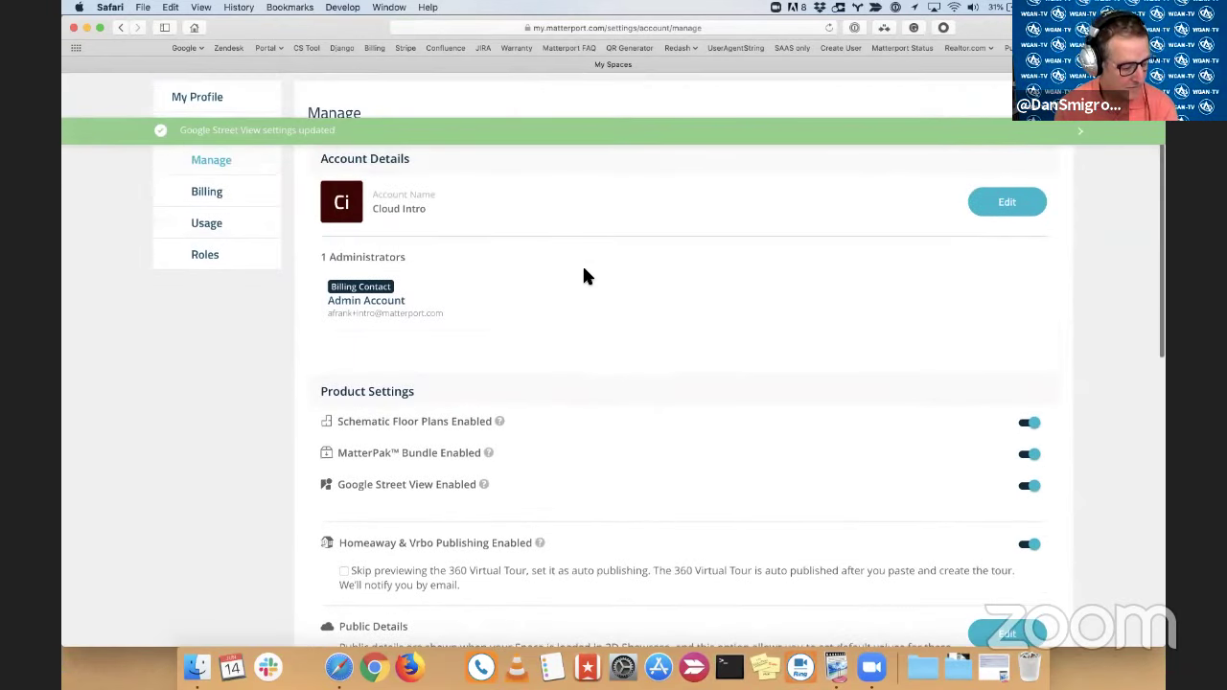
pyautogui.click(268, 96)
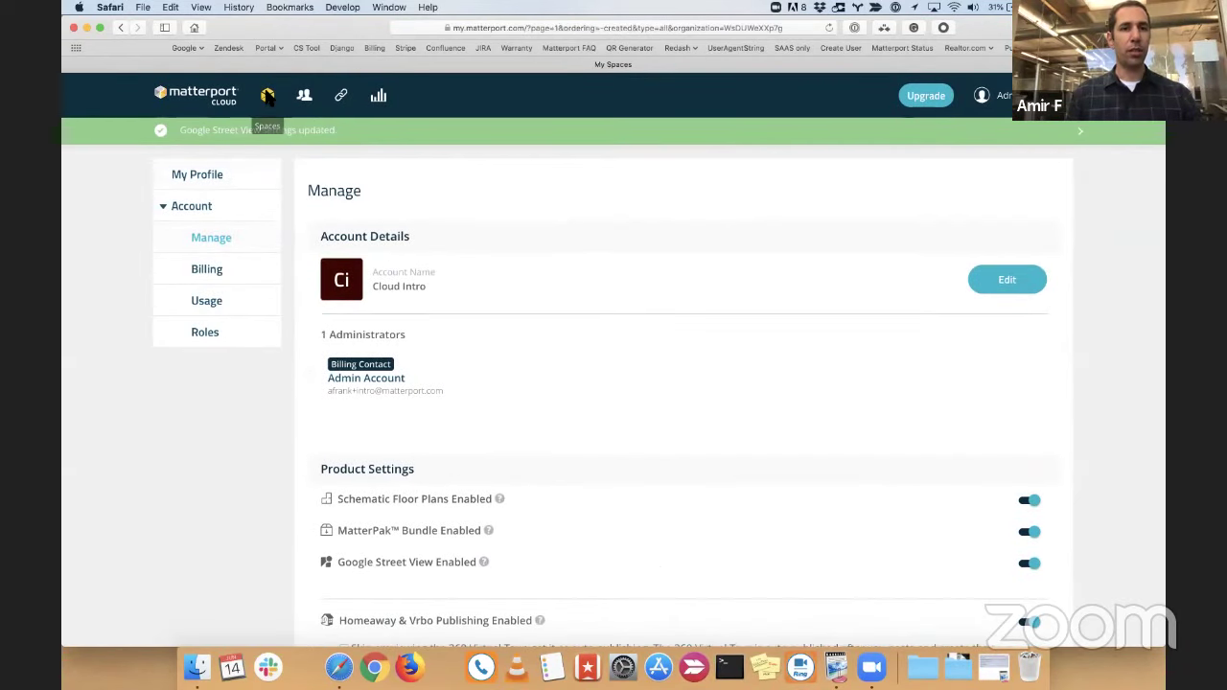
pyautogui.click(211, 343)
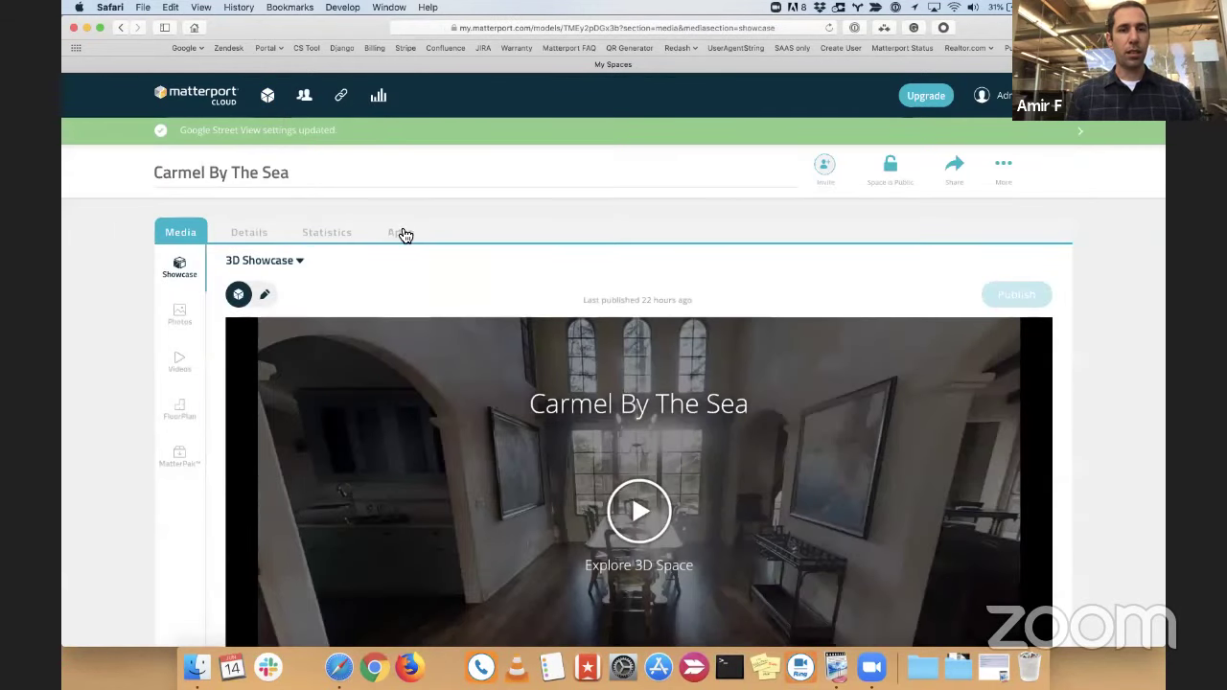
pyautogui.click(402, 234)
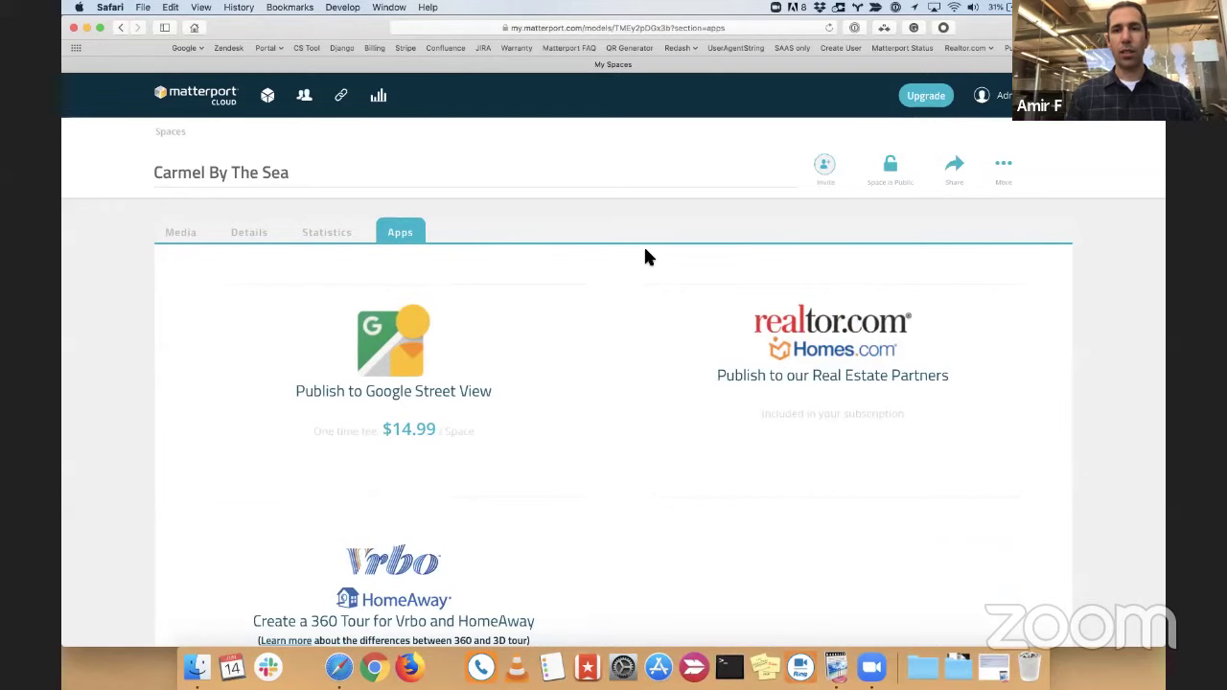
# Make the Carmel By The Sea space private and read the requirements given for the publishing apps.
pyautogui.scroll(-1, 645, 254)
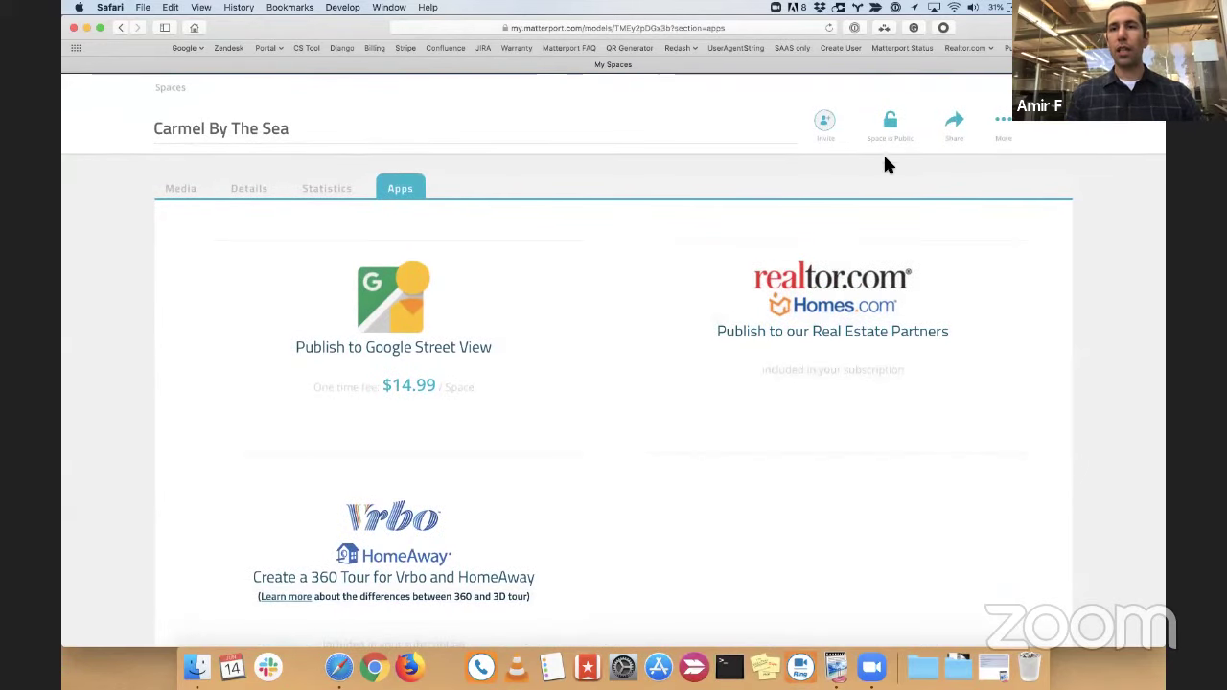
pyautogui.click(892, 123)
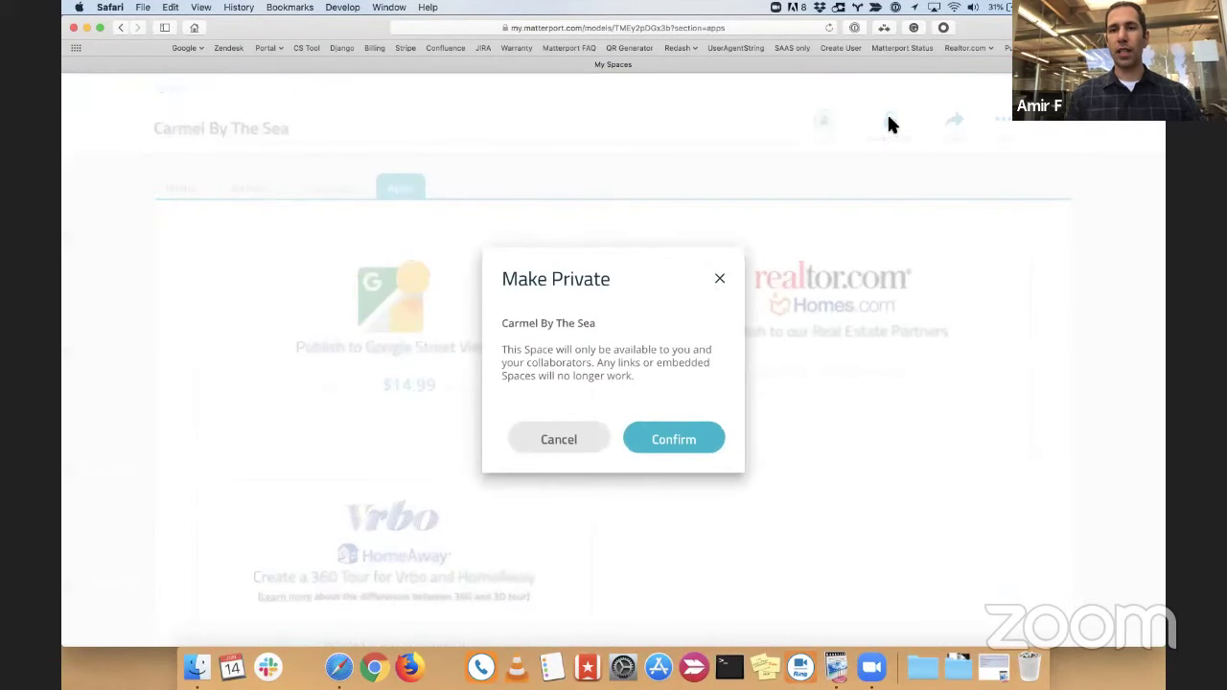
pyautogui.click(682, 445)
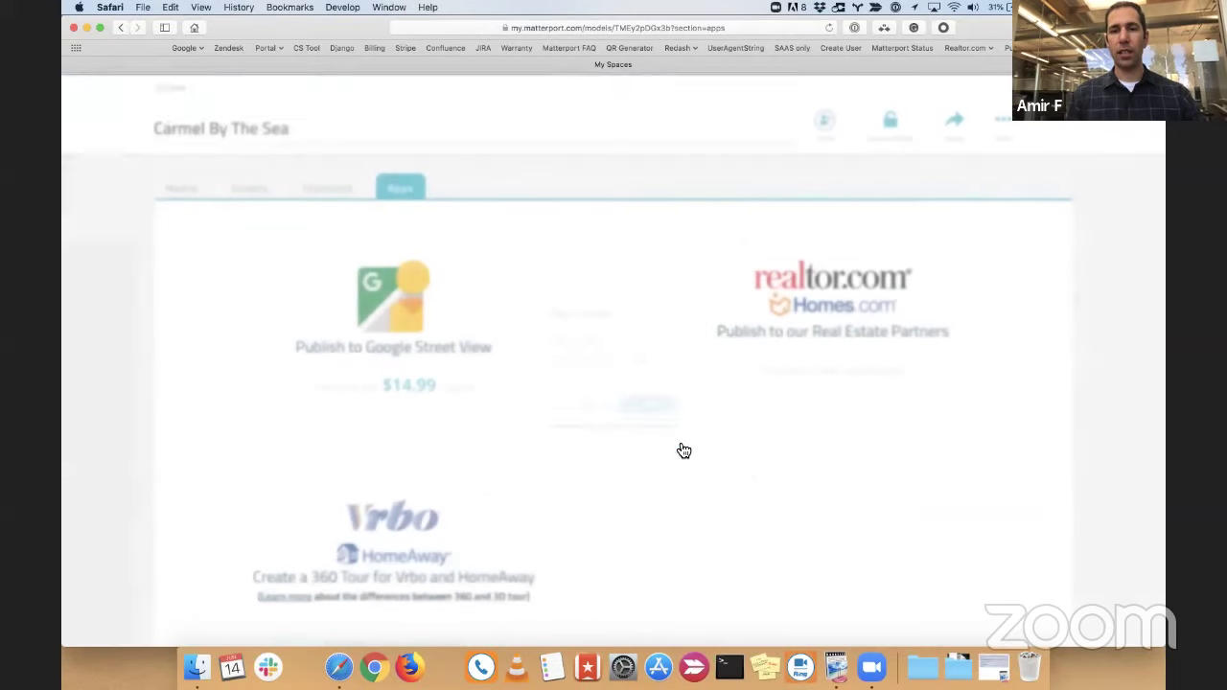
pyautogui.moveTo(428, 369)
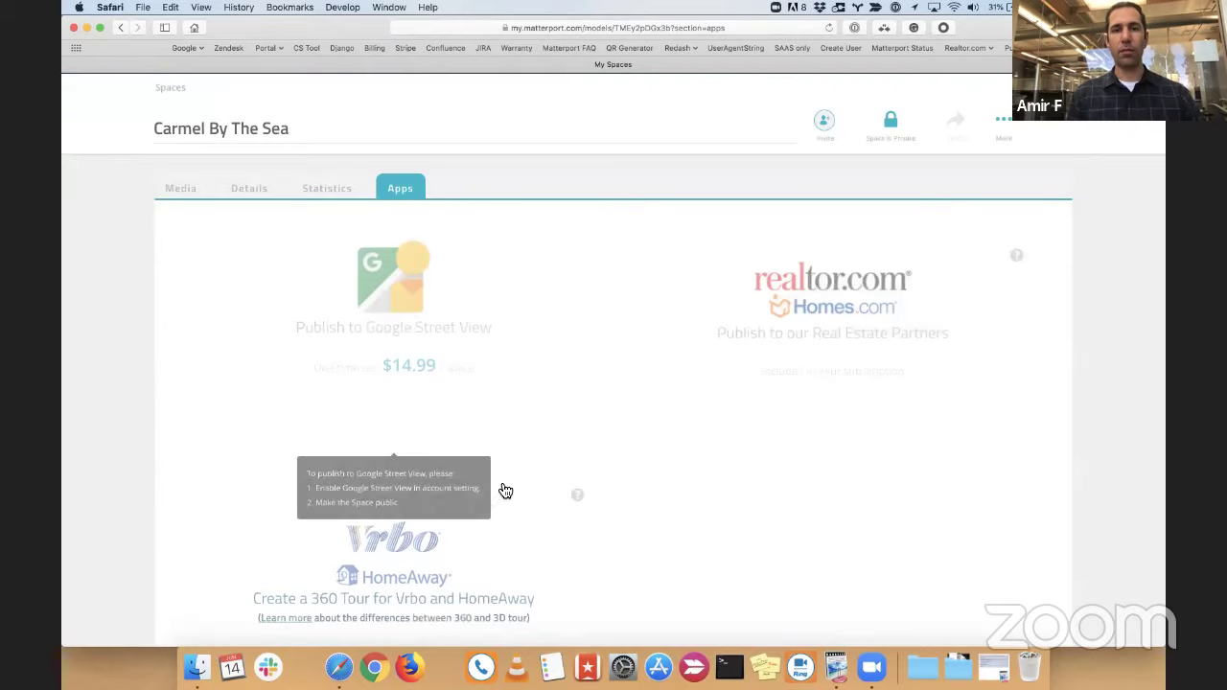
pyautogui.moveTo(701, 358)
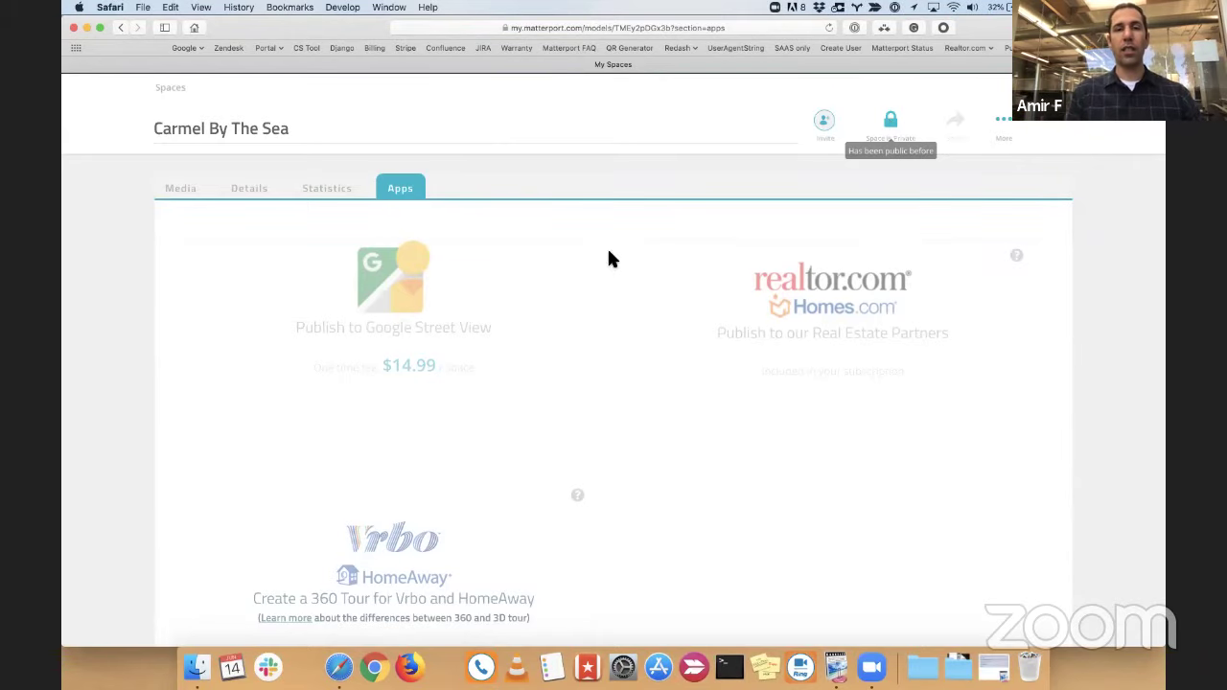
pyautogui.moveTo(644, 374)
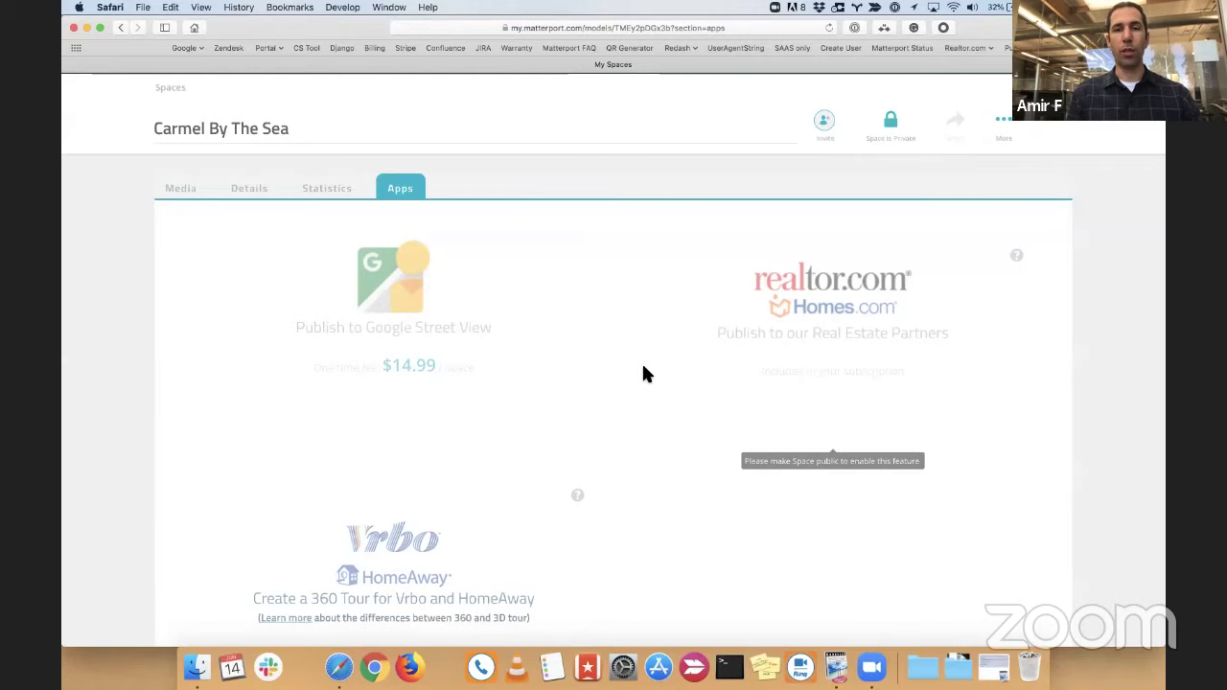
# Make the Carmel By The Sea space public again.
pyautogui.click(895, 124)
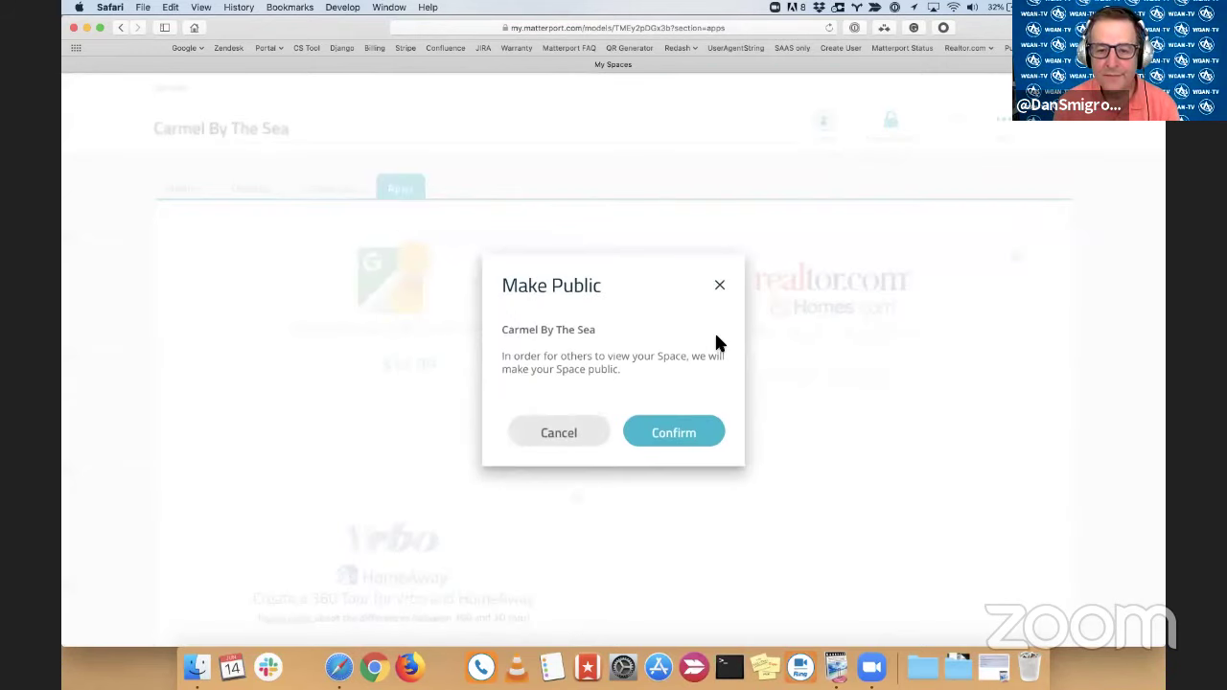
pyautogui.click(680, 433)
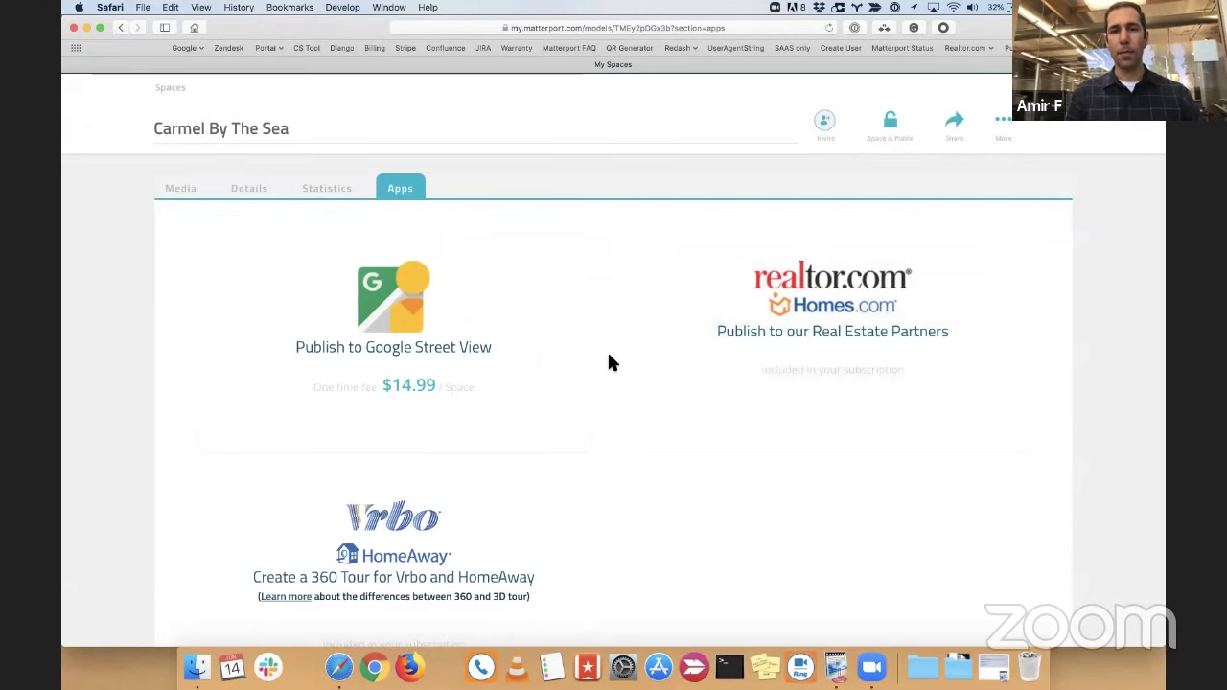
# Start publishing the space to Google Street View and link it to the business Costco Wholesale, Lawrence Station Road, Sunnyvale, CA, USA.
pyautogui.scroll(-3, 613, 358)
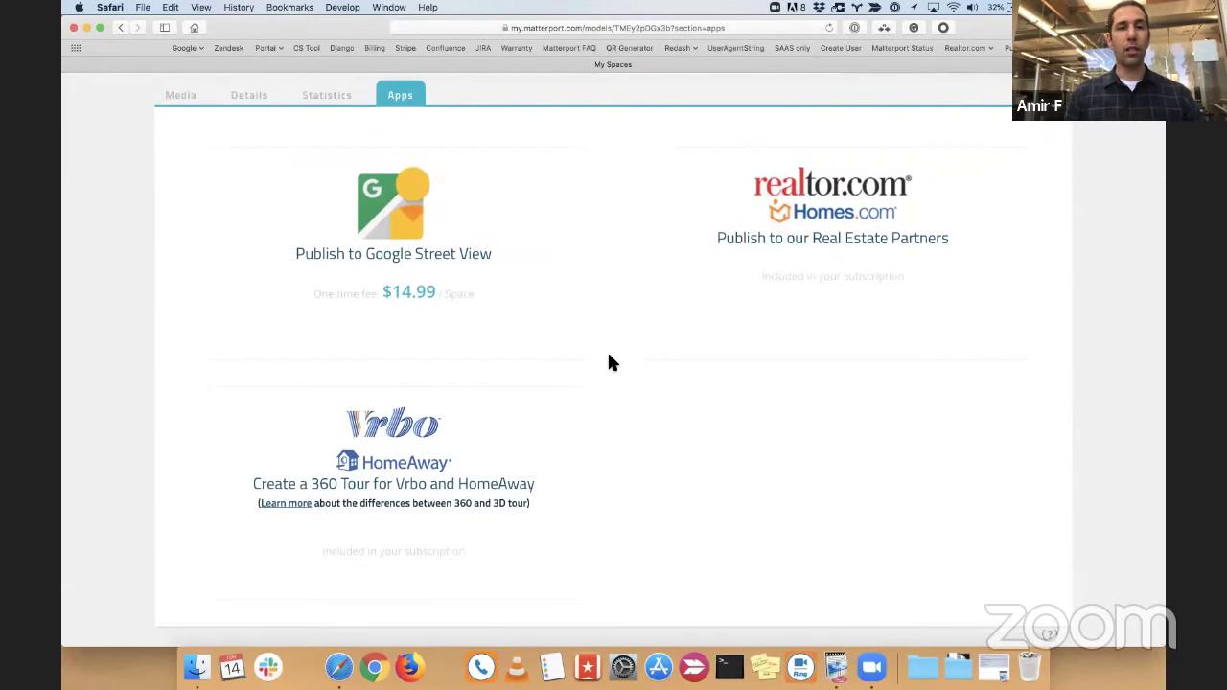
pyautogui.click(413, 247)
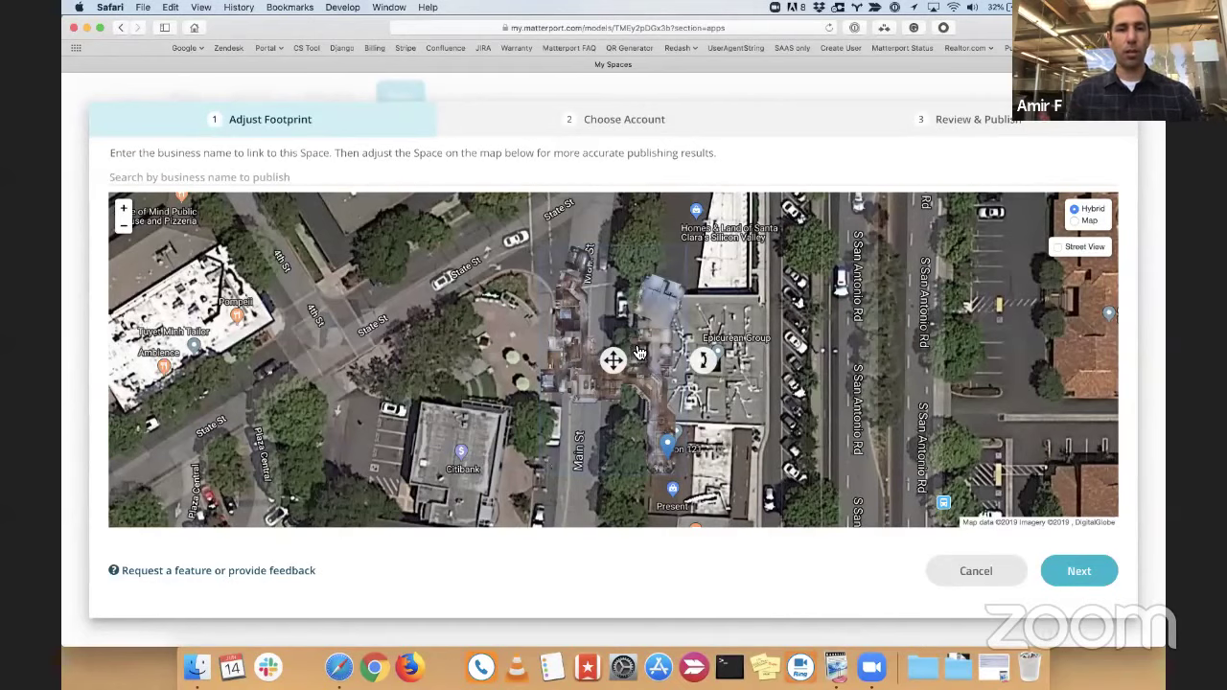
pyautogui.click(177, 179)
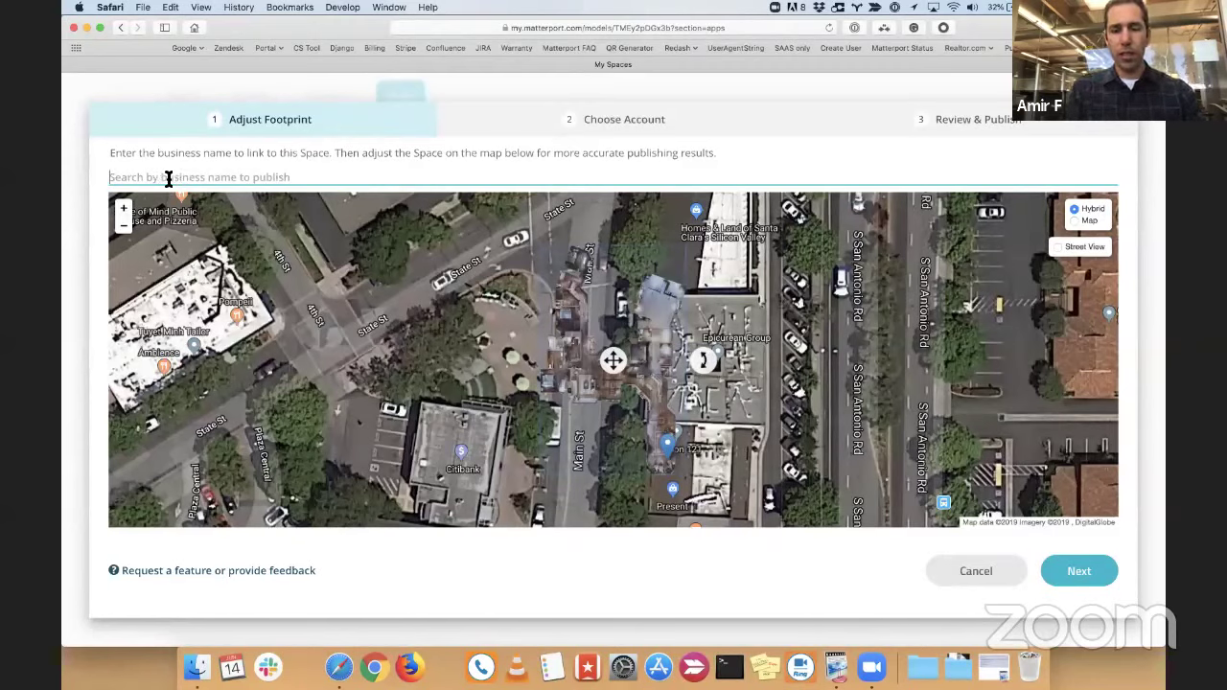
pyautogui.write('cos')
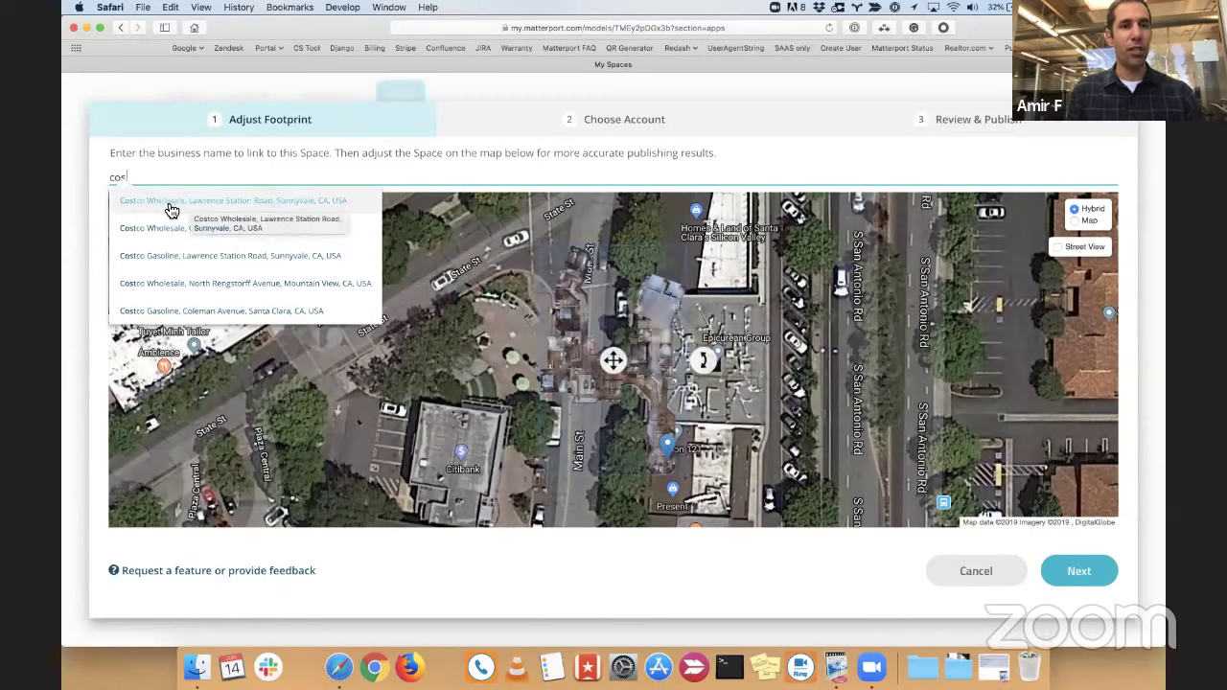
pyautogui.click(249, 202)
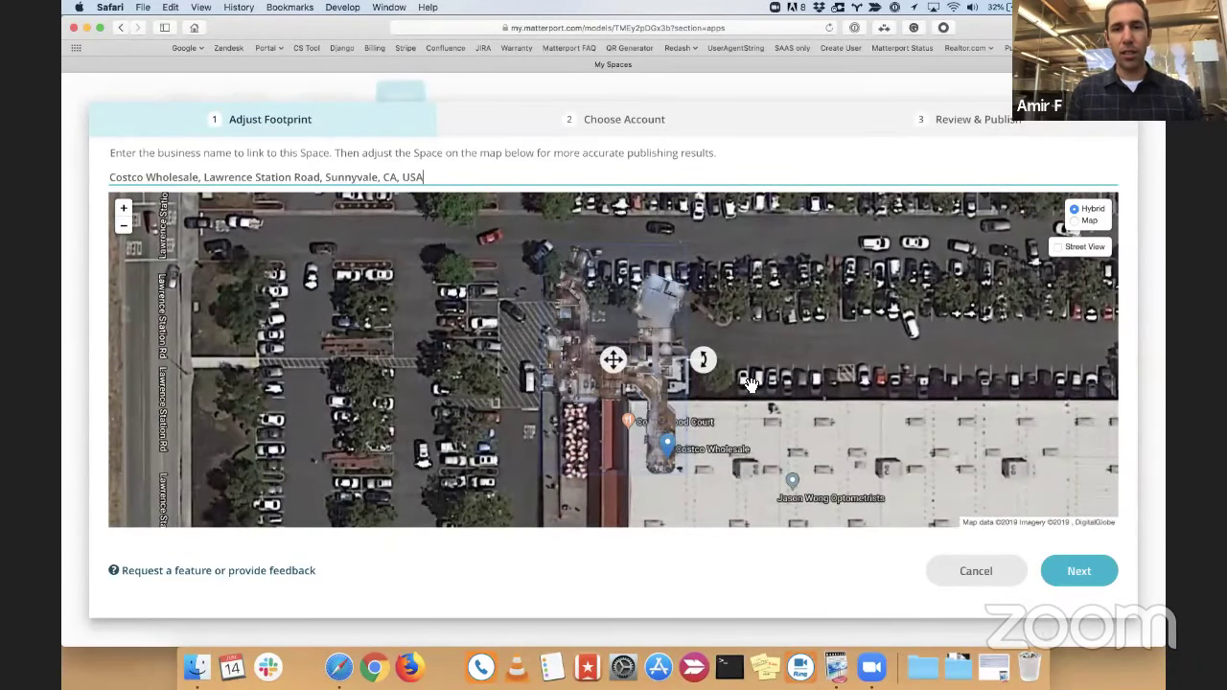
# Move the space's footprint onto the Costco building's roof near its upper-left corner and rotate it about a quarter turn counterclockwise.
pyautogui.moveTo(815, 416); pyautogui.dragTo(752, 360)
pyautogui.scroll(-2, 752, 360)
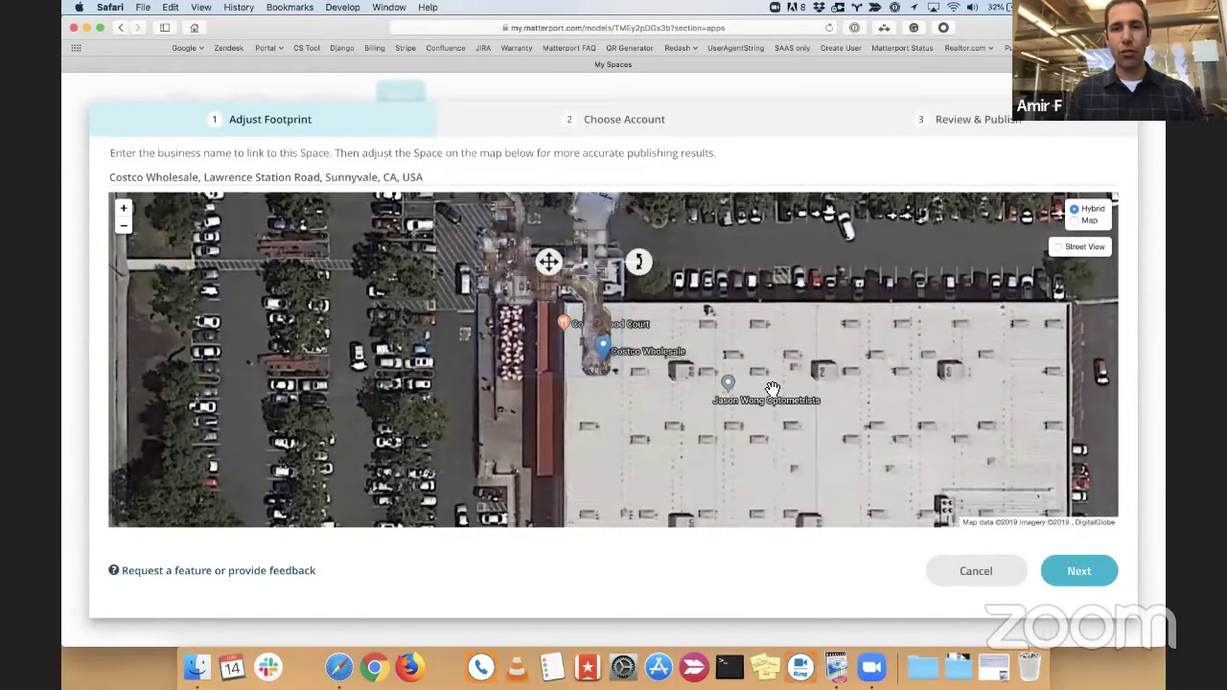
pyautogui.scroll(-4, 763, 322)
pyautogui.scroll(5, 797, 430)
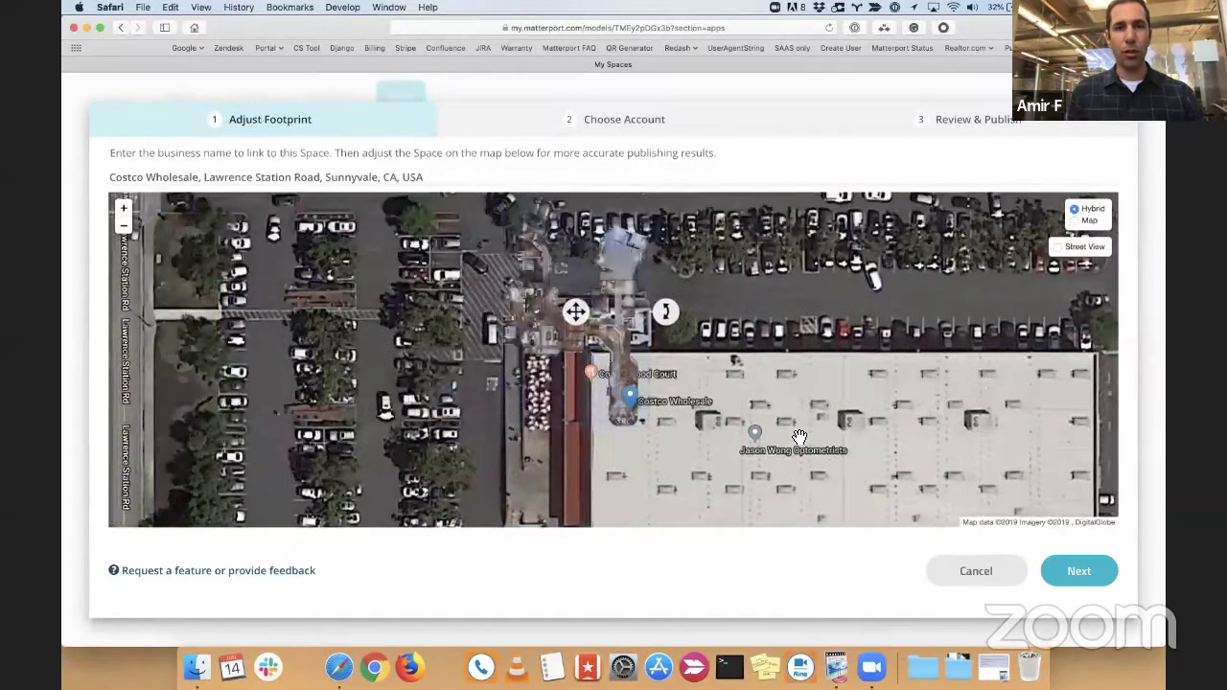
pyautogui.scroll(-2, 752, 360)
pyautogui.hscroll(3, 752, 360)
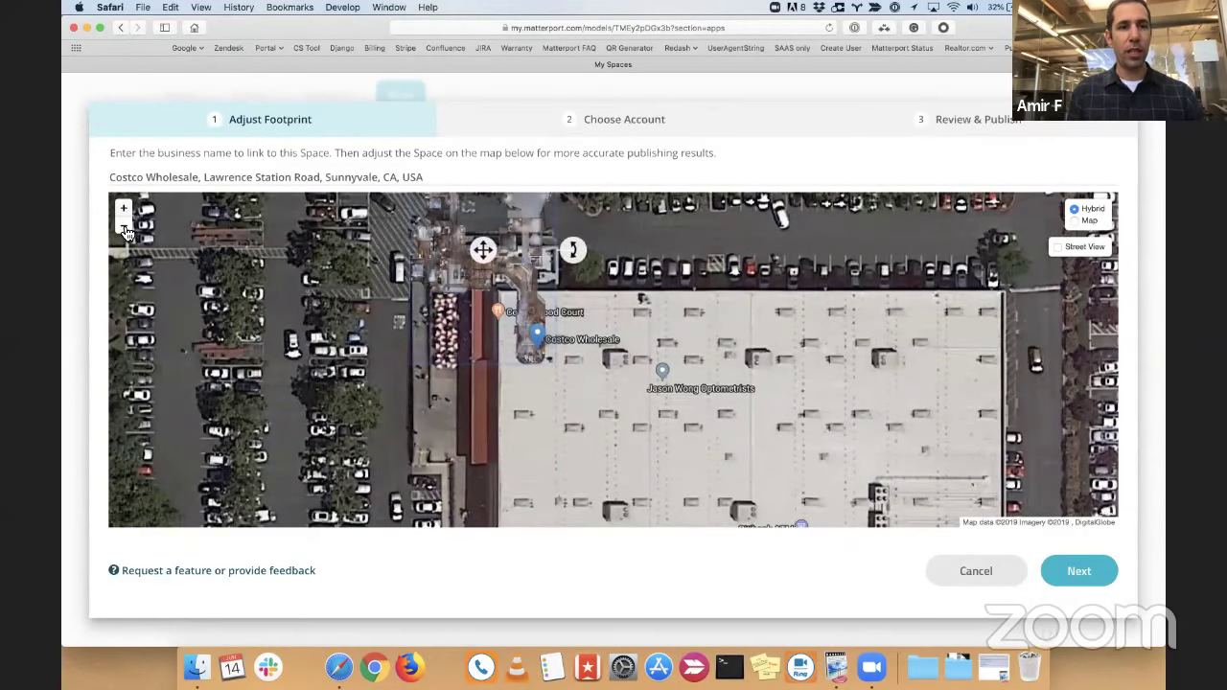
pyautogui.click(123, 226)
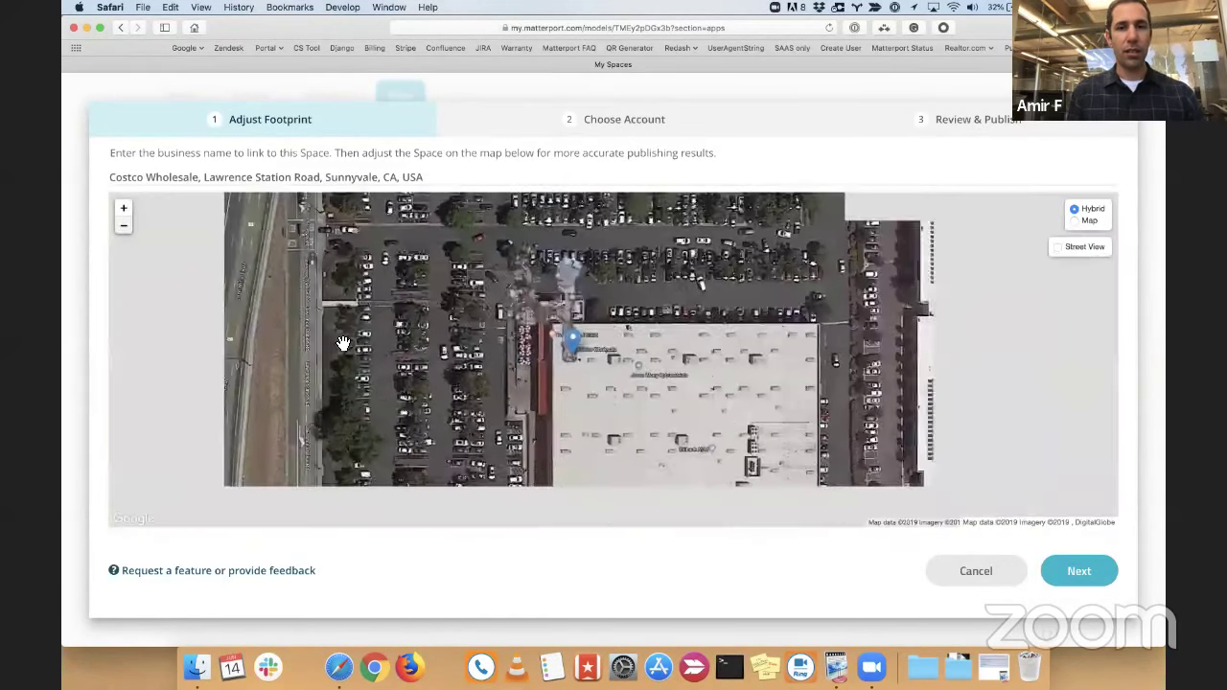
pyautogui.scroll(-2, 361, 344)
pyautogui.scroll(2, 360, 343)
pyautogui.hscroll(1, 361, 343)
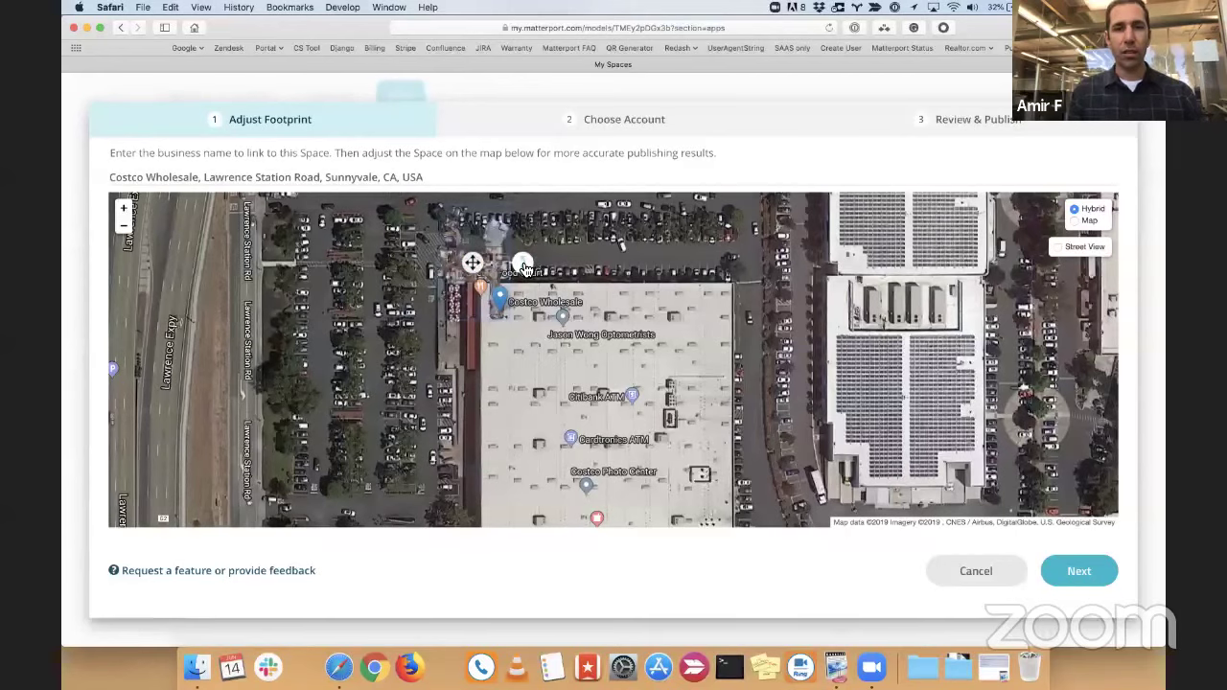
pyautogui.moveTo(470, 265); pyautogui.dragTo(540, 326)
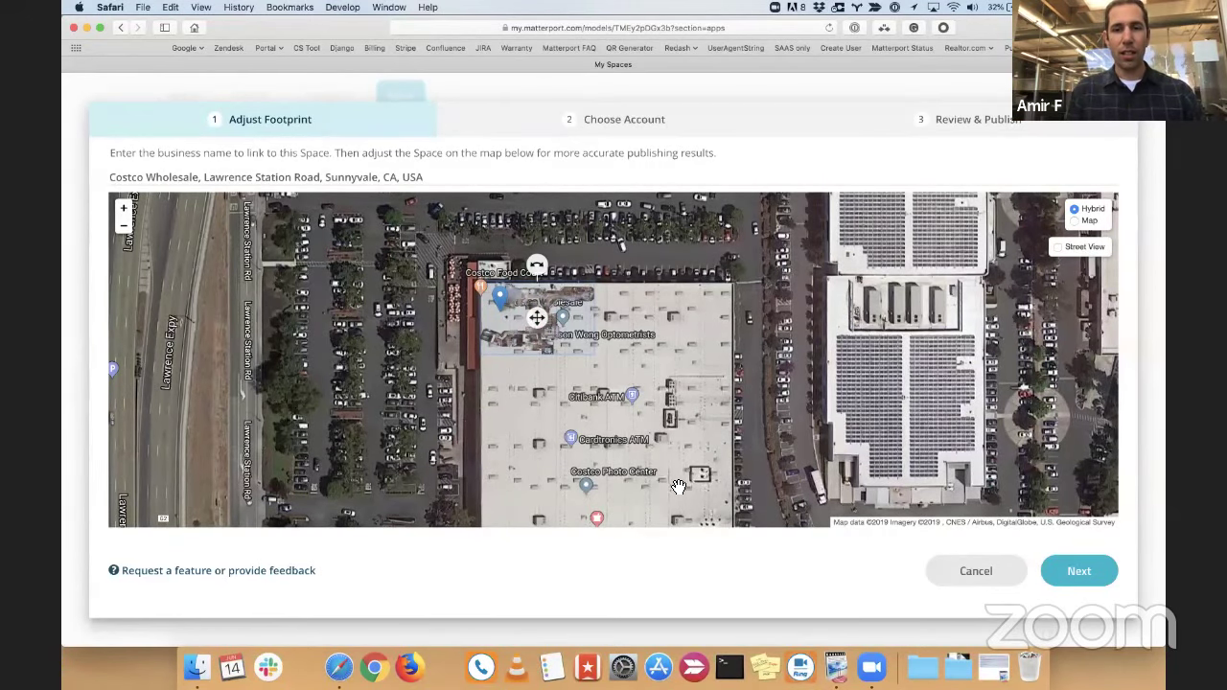
pyautogui.scroll(-3, 679, 484)
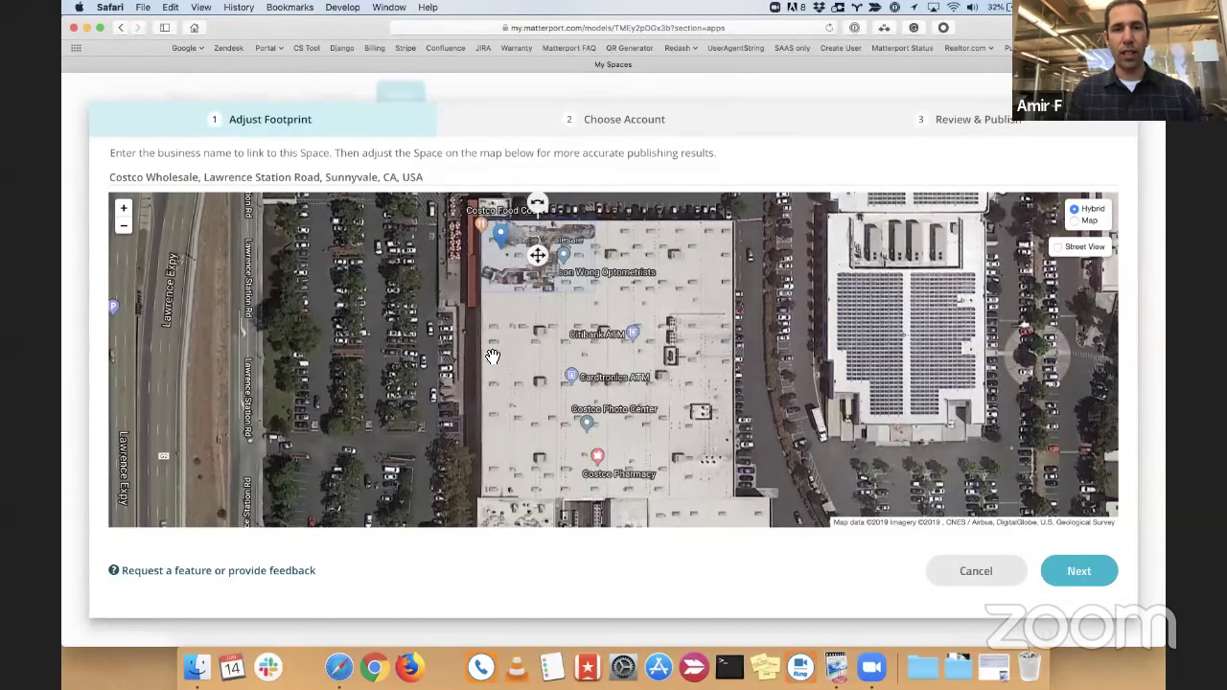
pyautogui.scroll(2, 560, 397)
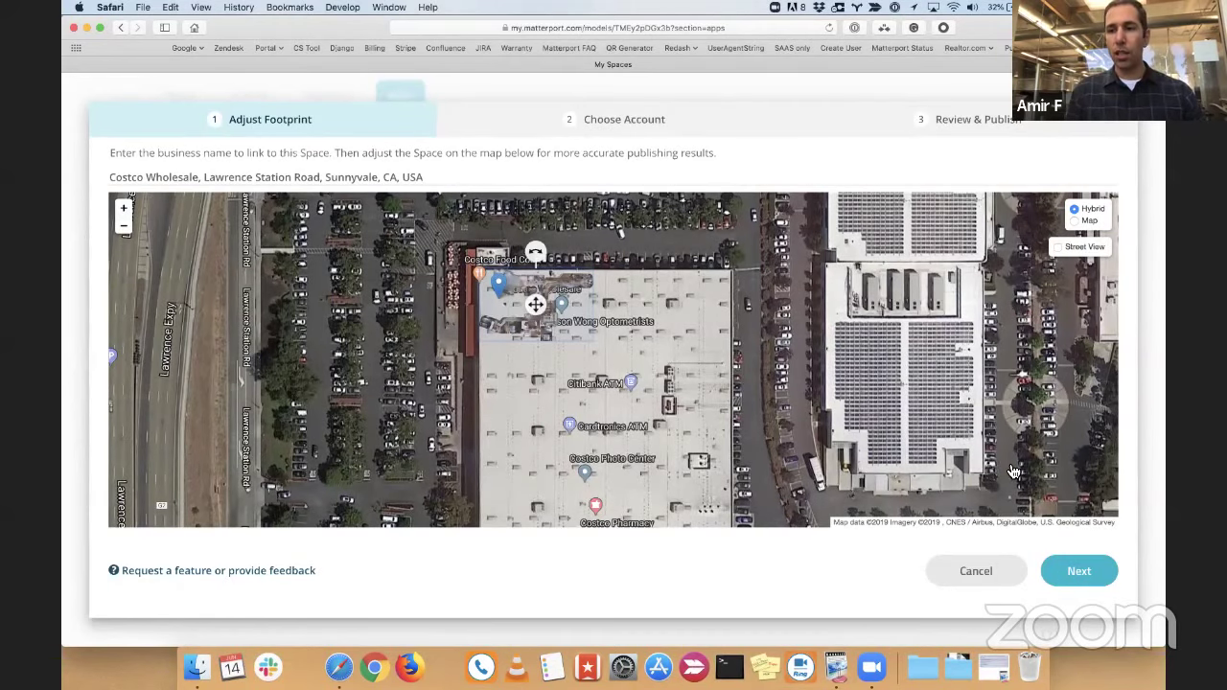
# Proceed to the account selection, remove the linked Google account from Matterport Cloud and start adding a Google account.
pyautogui.click(1083, 574)
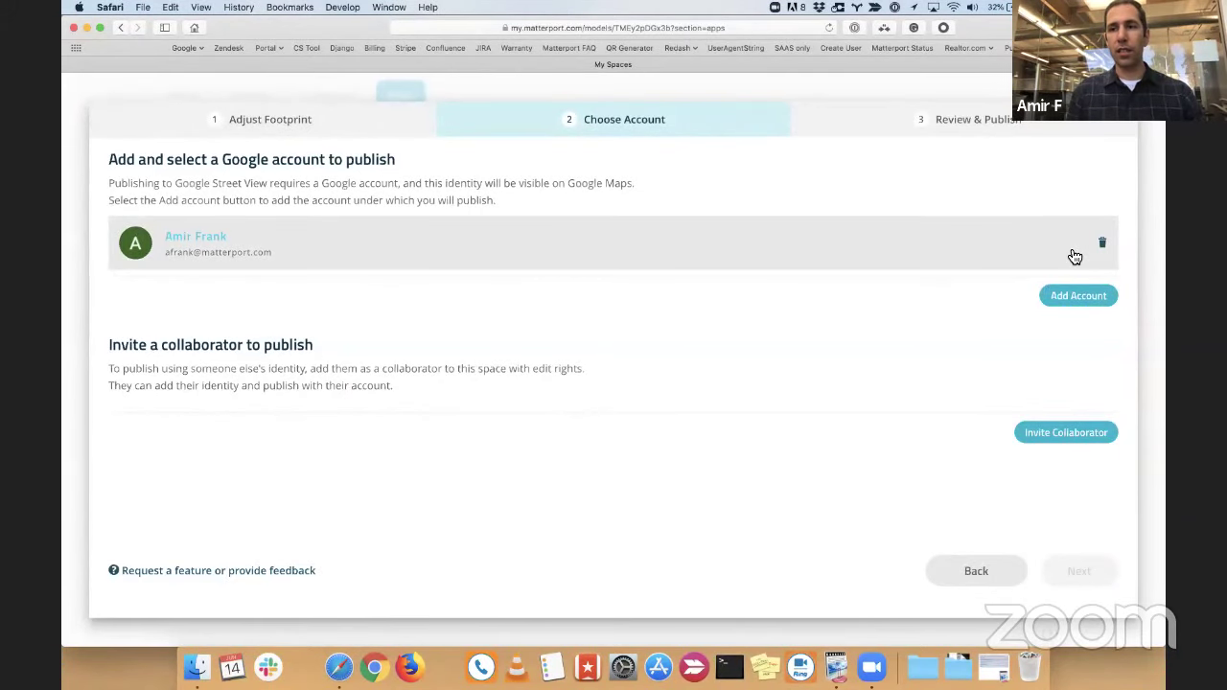
pyautogui.click(1104, 246)
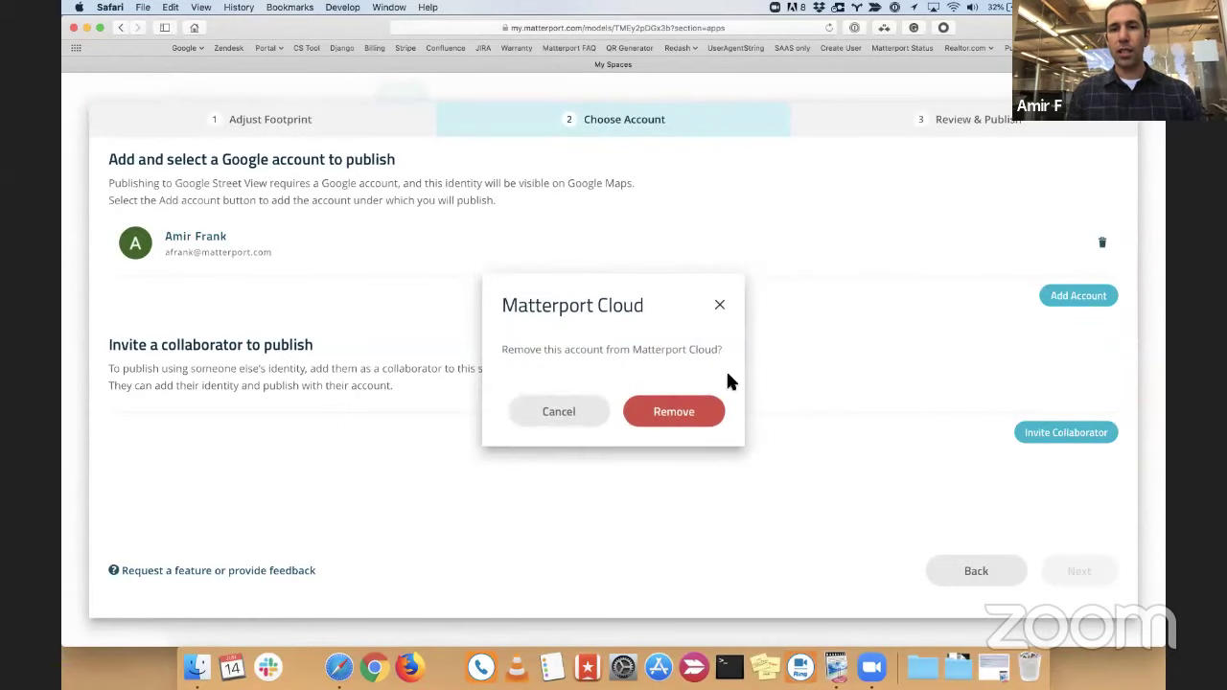
pyautogui.click(674, 419)
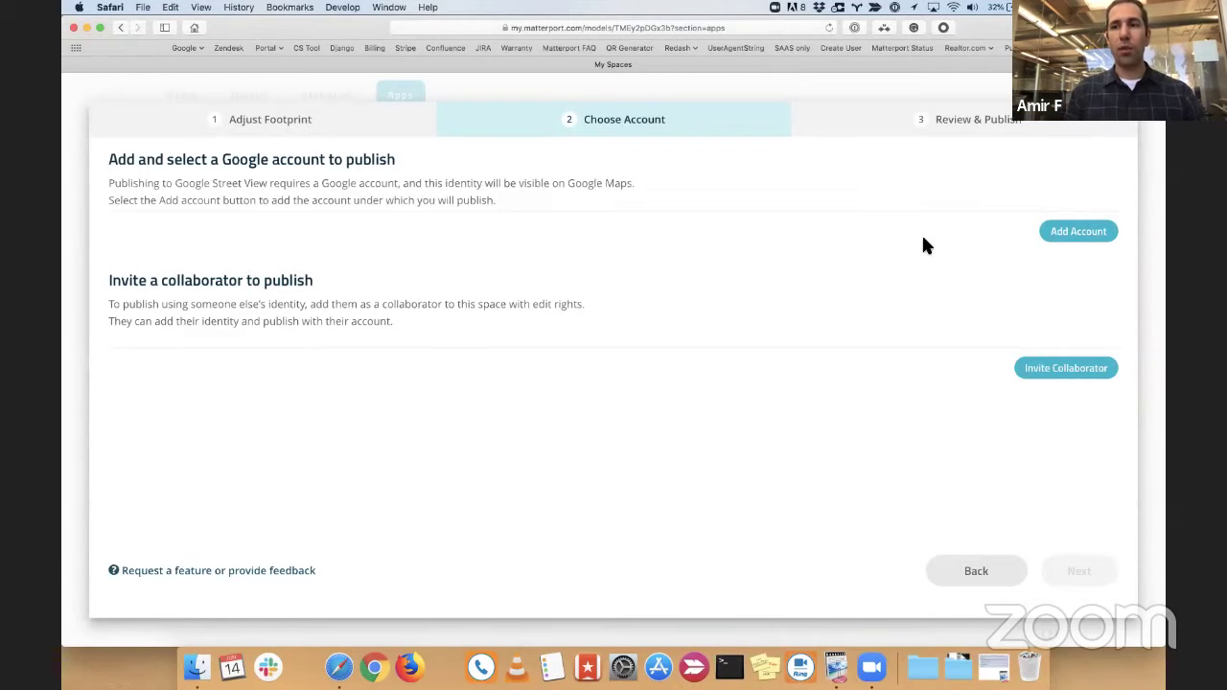
pyautogui.click(1084, 234)
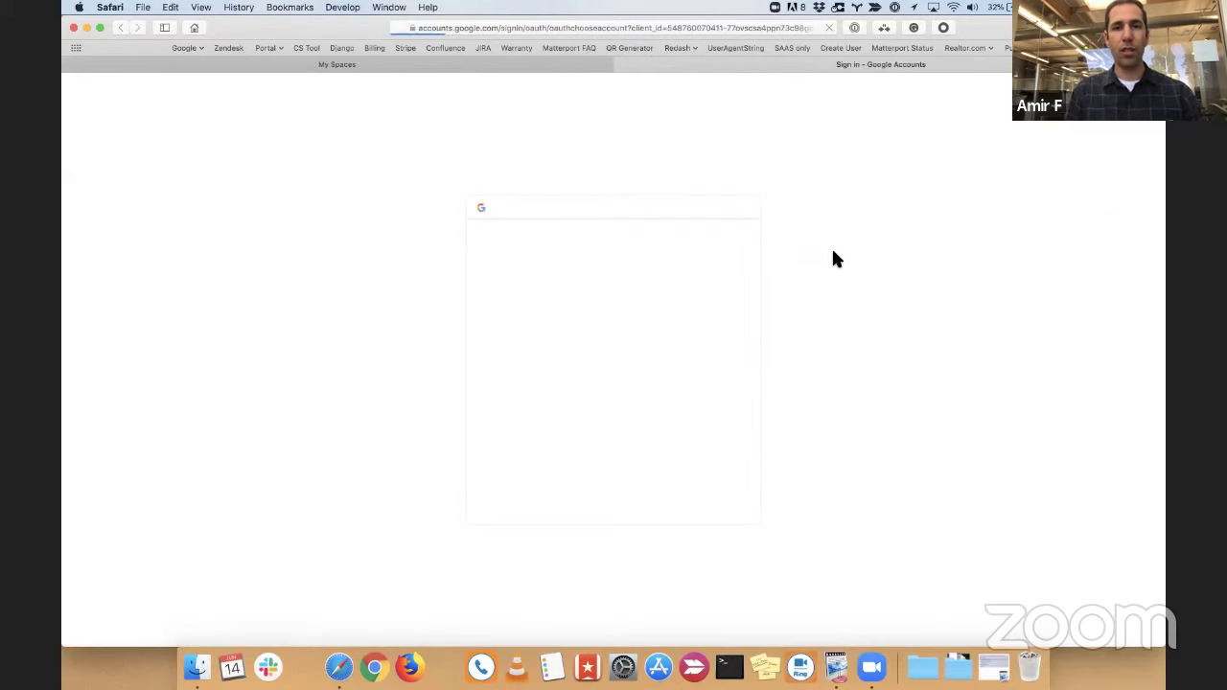
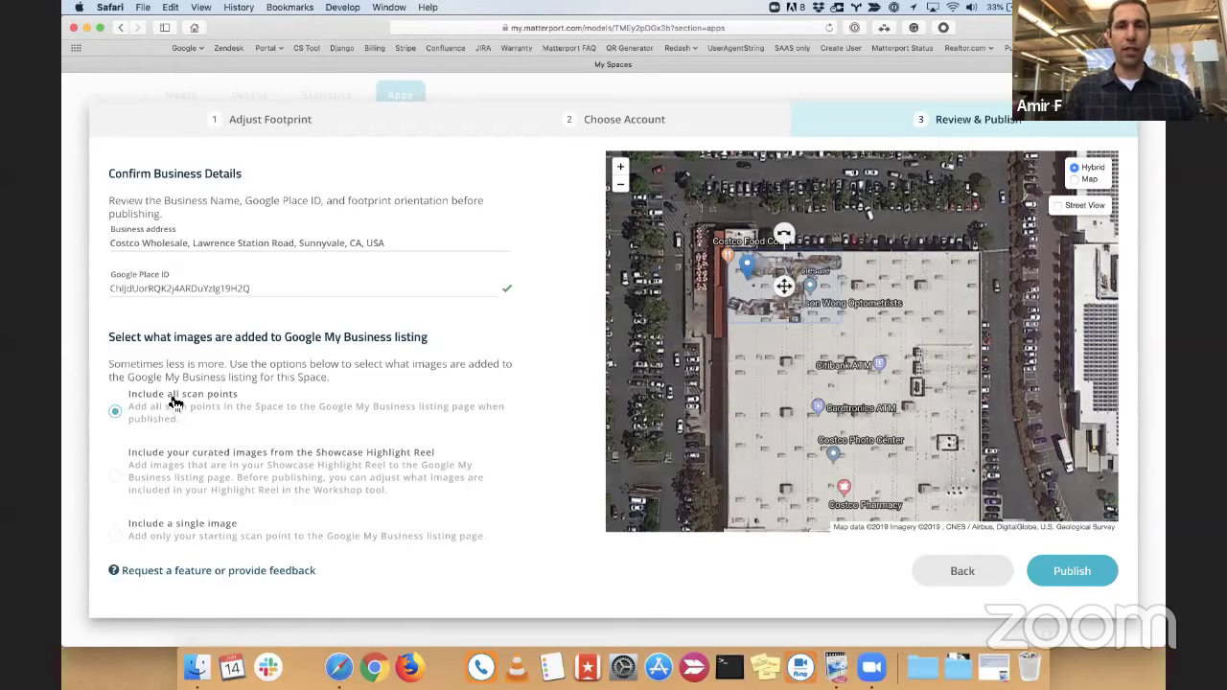
# Try the single-image option for the Google My Business listing and settle on including the curated images from the Showcase Highlight Reel.
pyautogui.click(116, 479)
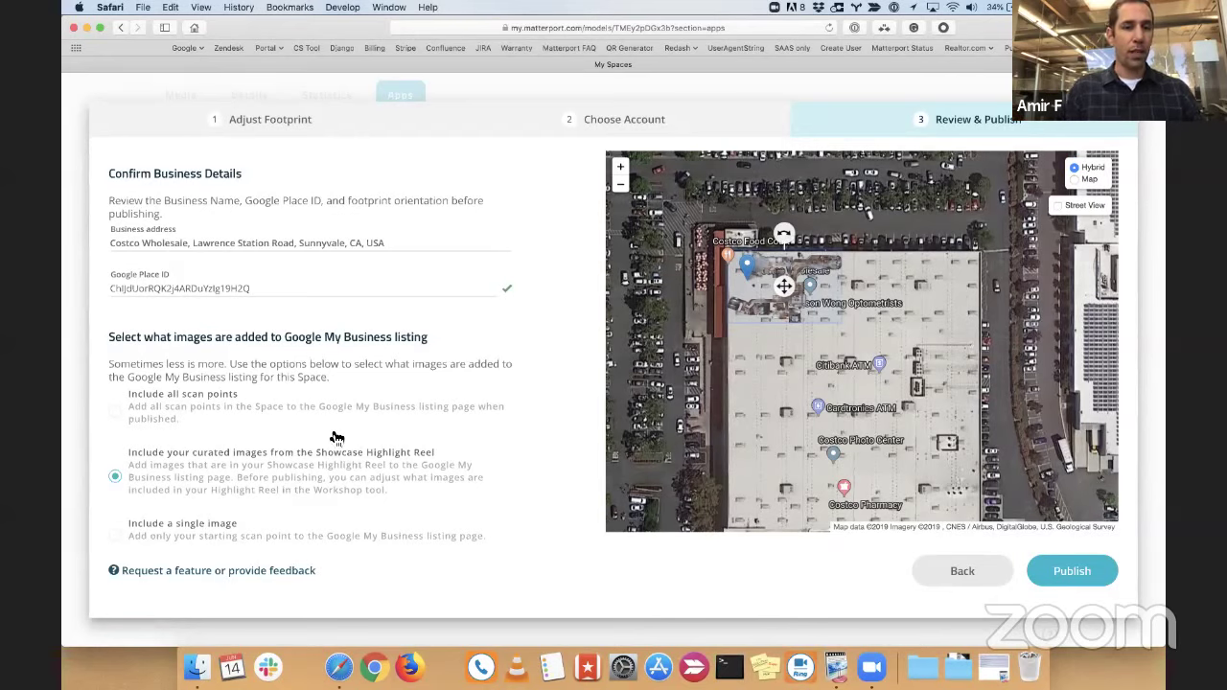
pyautogui.click(116, 538)
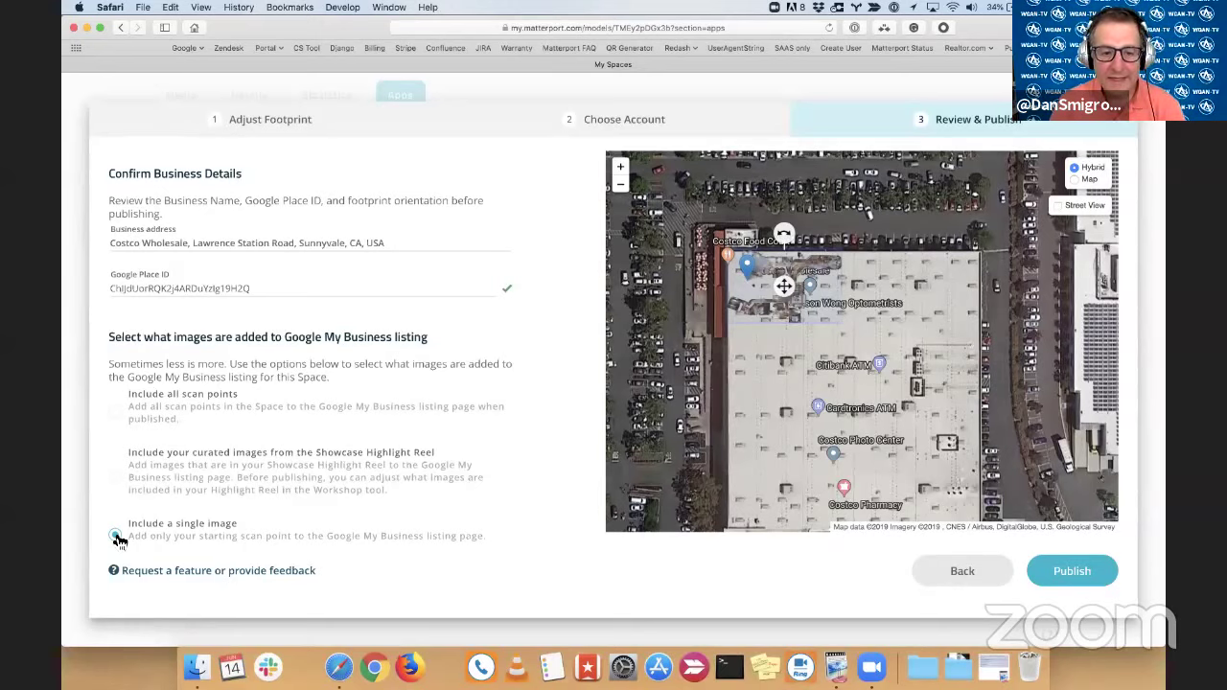
pyautogui.click(116, 537)
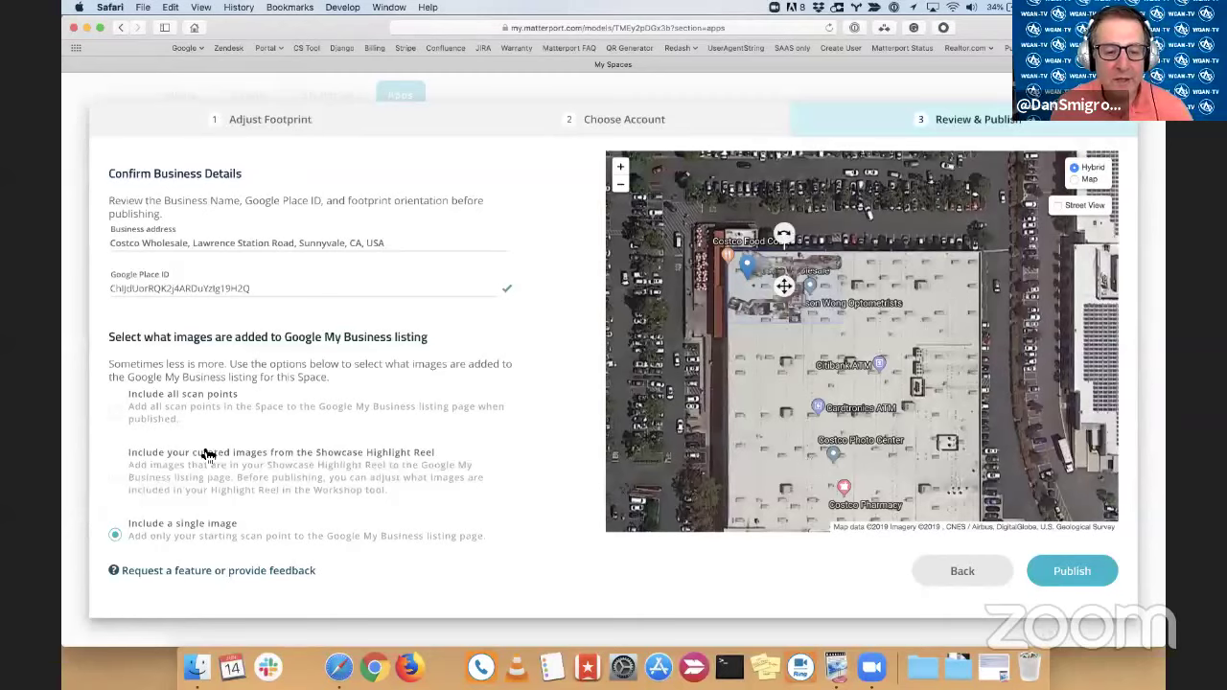
pyautogui.click(115, 480)
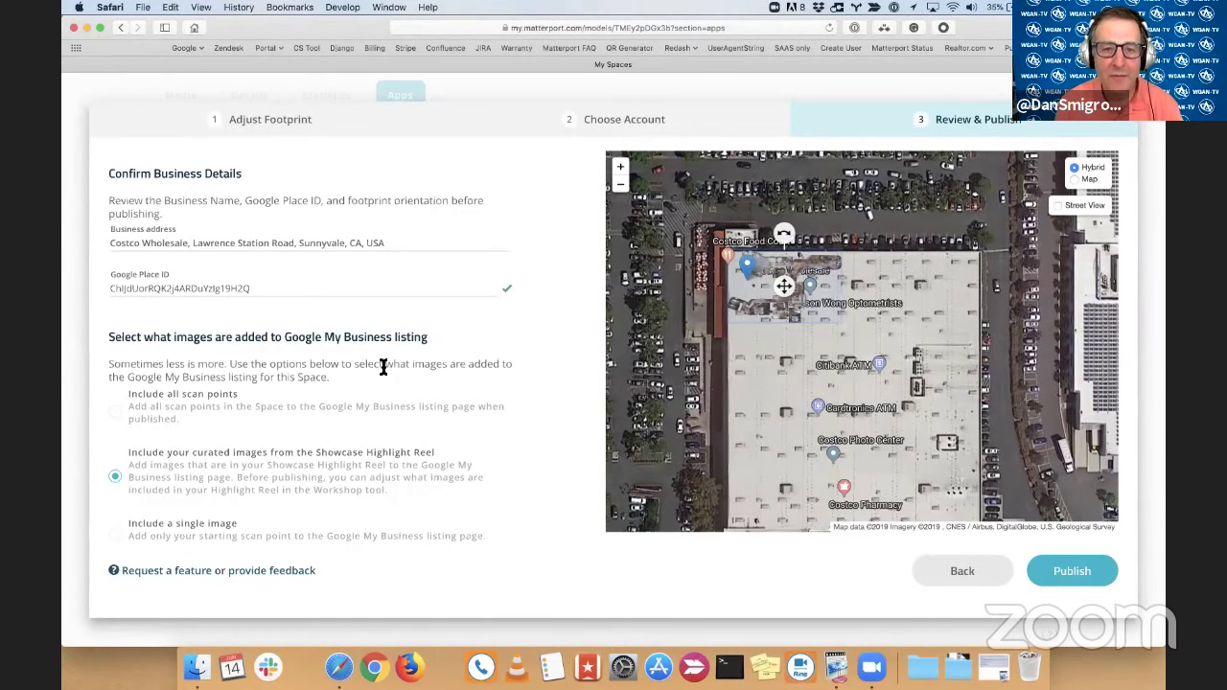
# Search Google Maps in a new tab for costco wholesale and view the cover photo of the Lawrence Station Rd store's listing.
pyautogui.press('super+t')
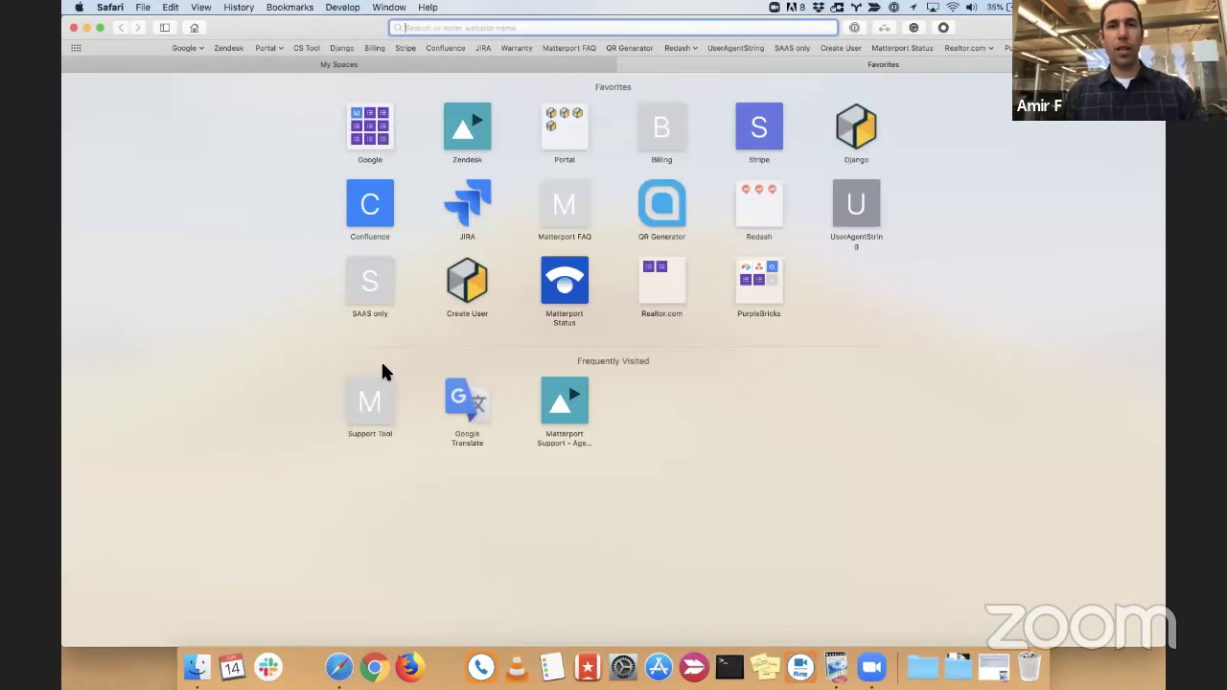
pyautogui.write('maps')
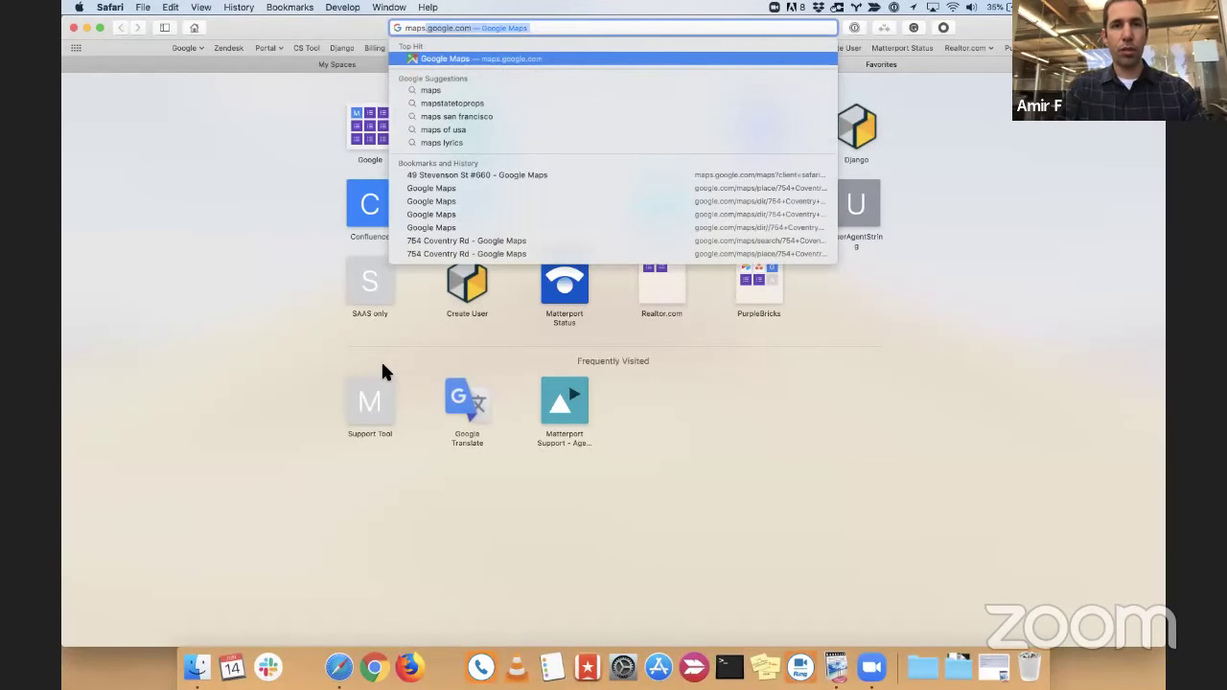
pyautogui.press('Return')
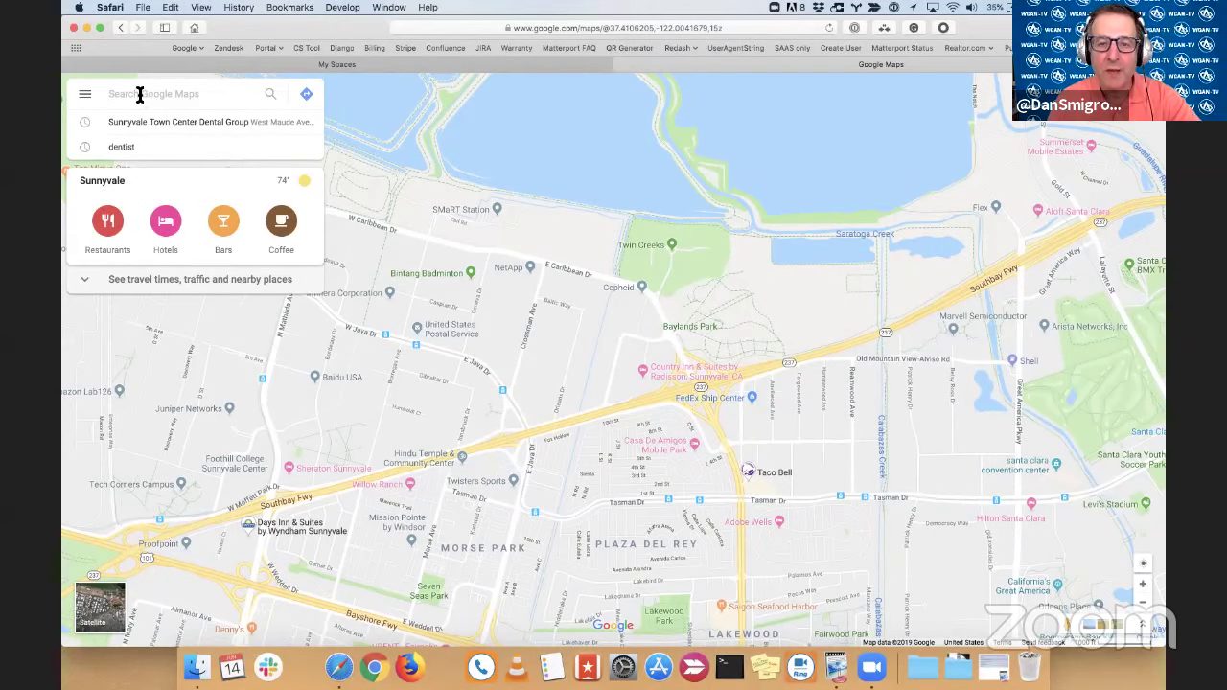
pyautogui.write('costco')
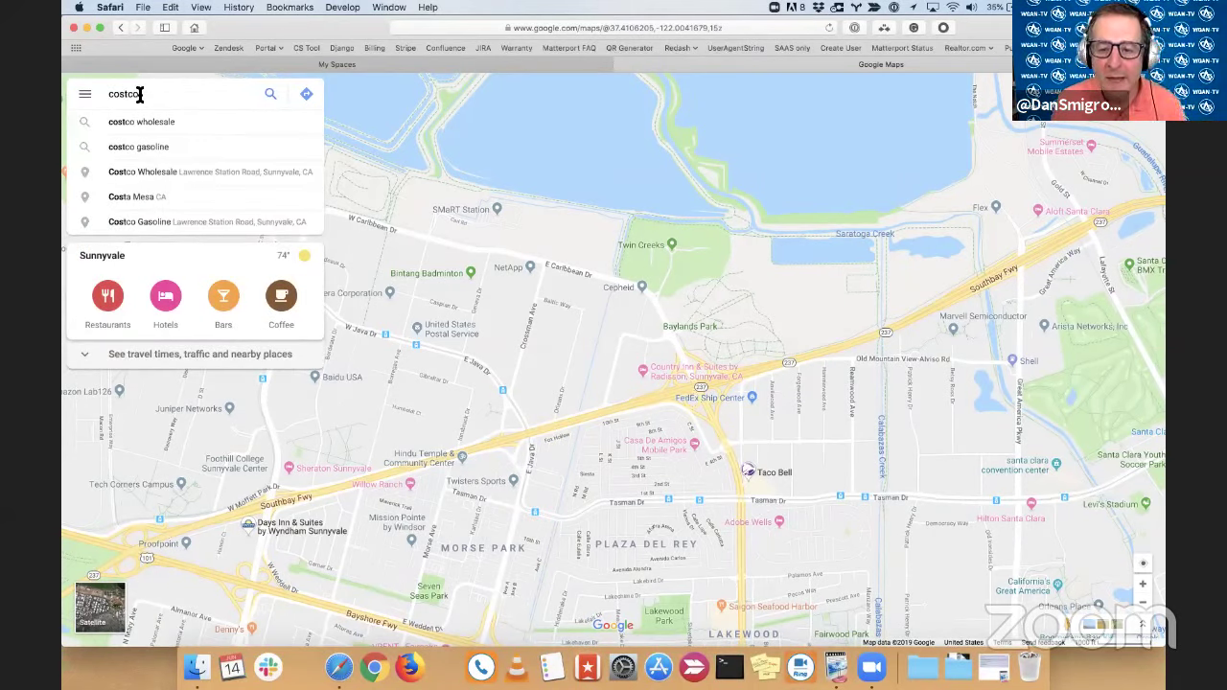
pyautogui.press('Down')
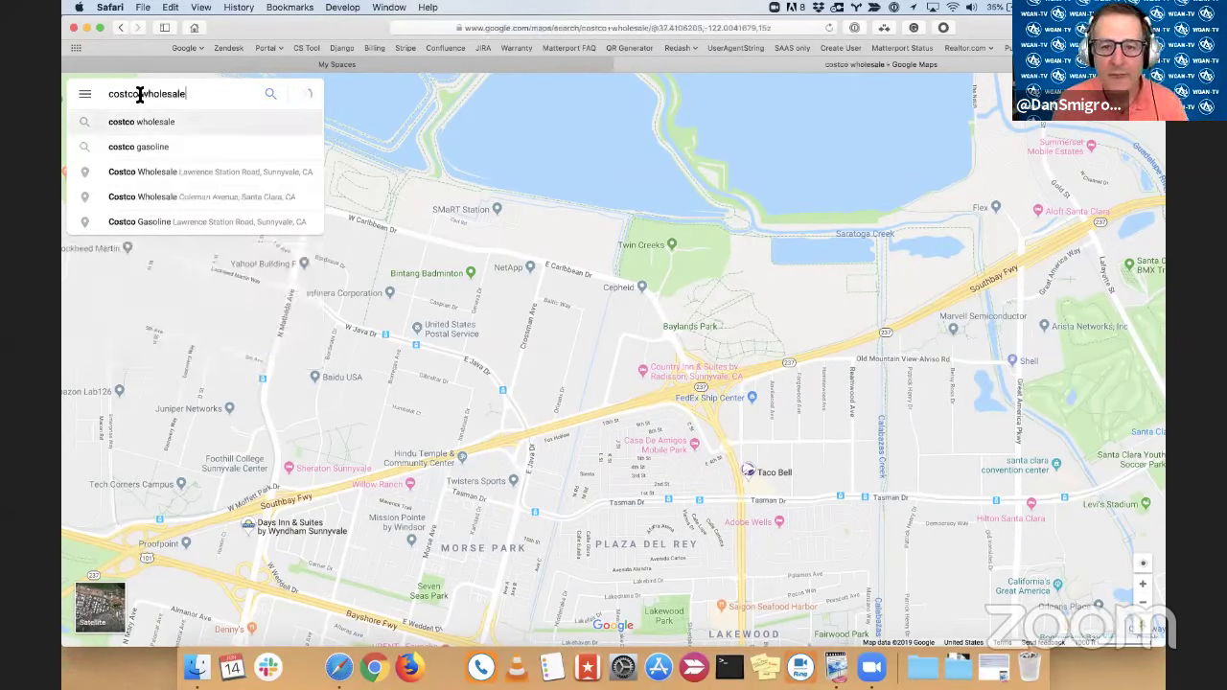
pyautogui.press('Return')
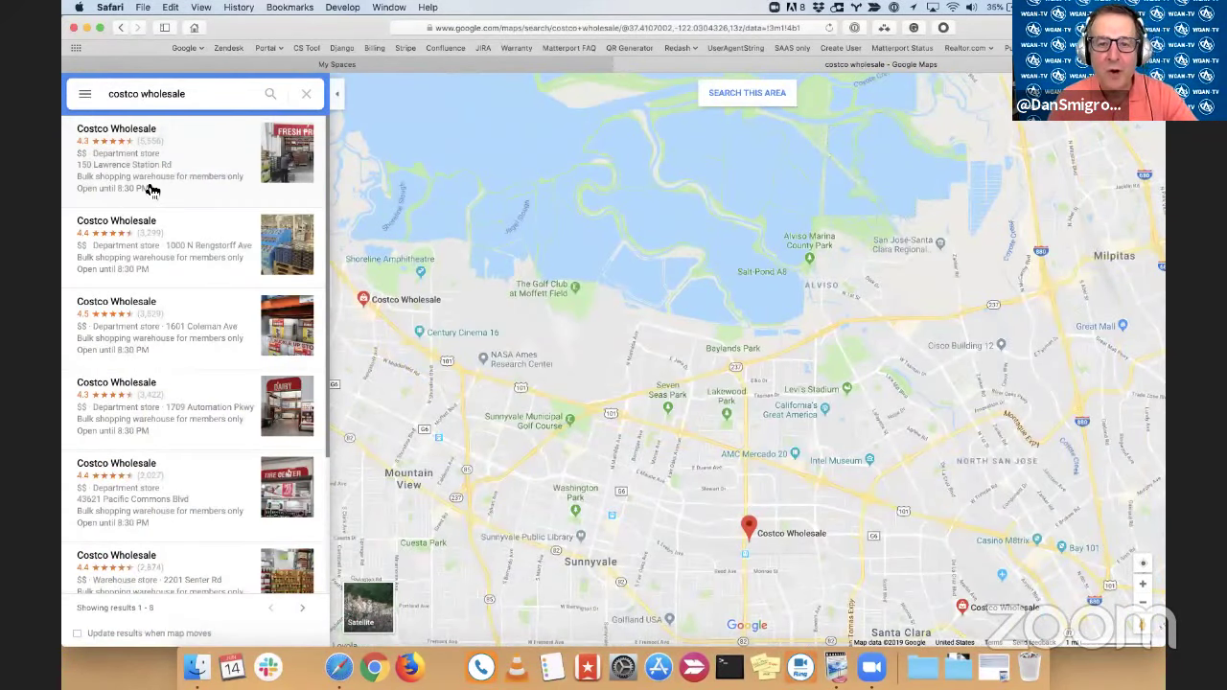
pyautogui.click(116, 165)
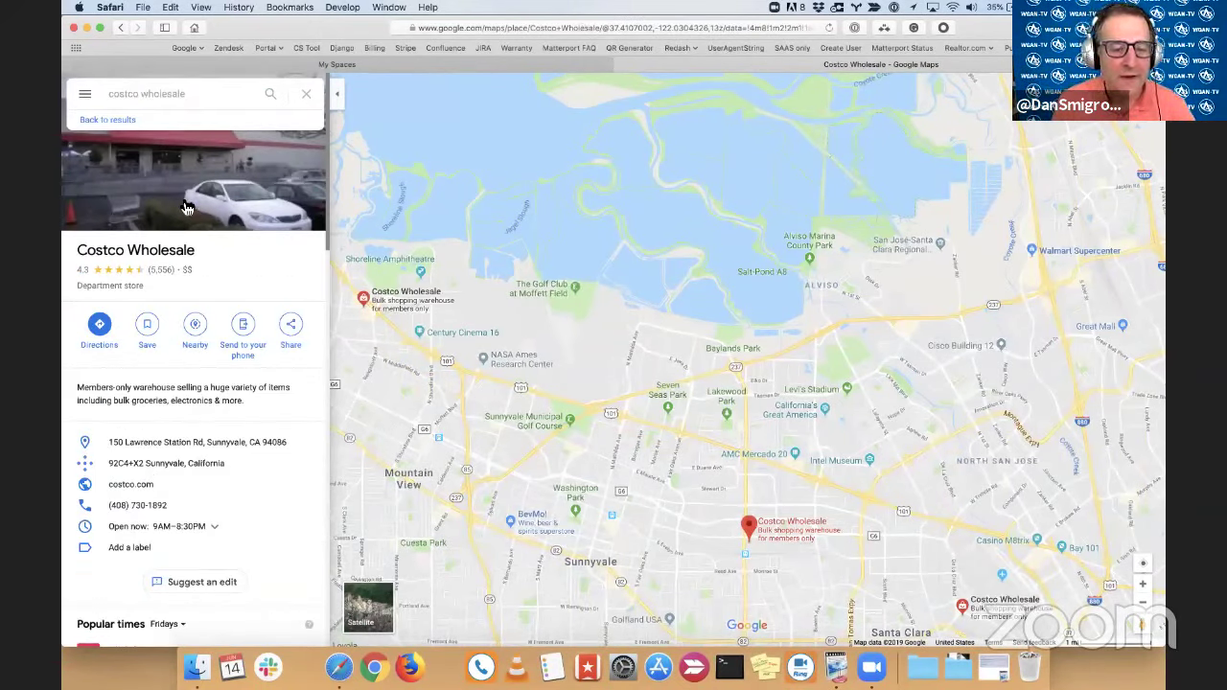
pyautogui.click(187, 208)
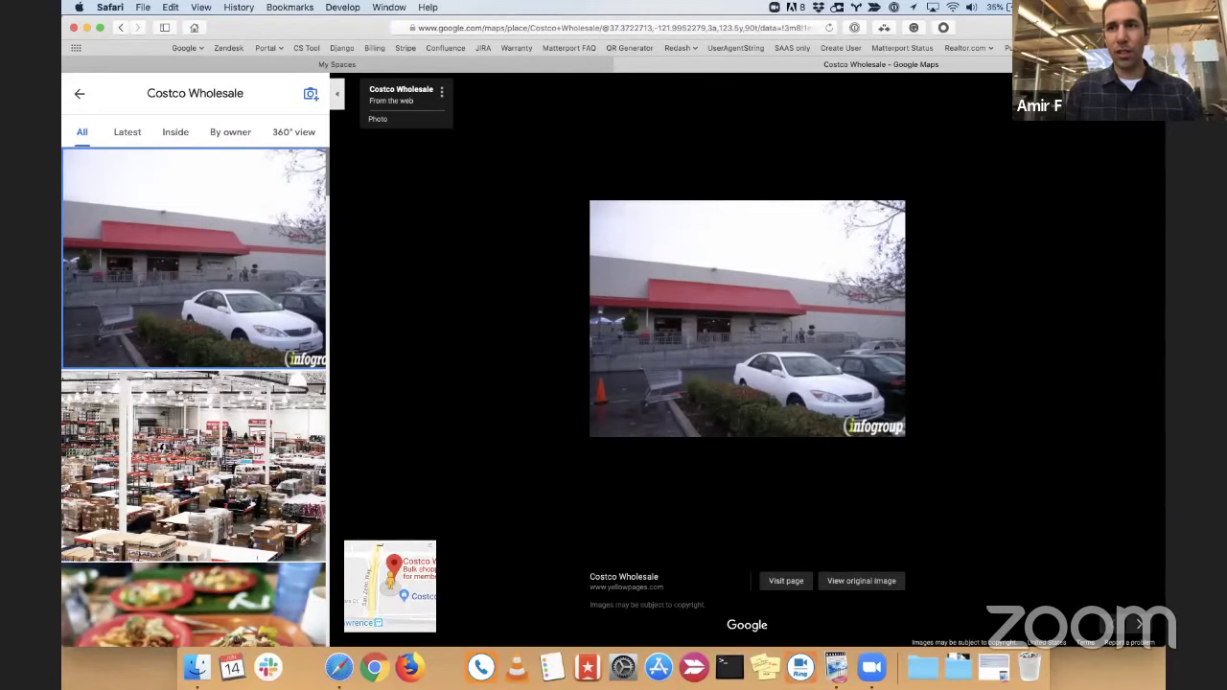
pyautogui.press('Escape')
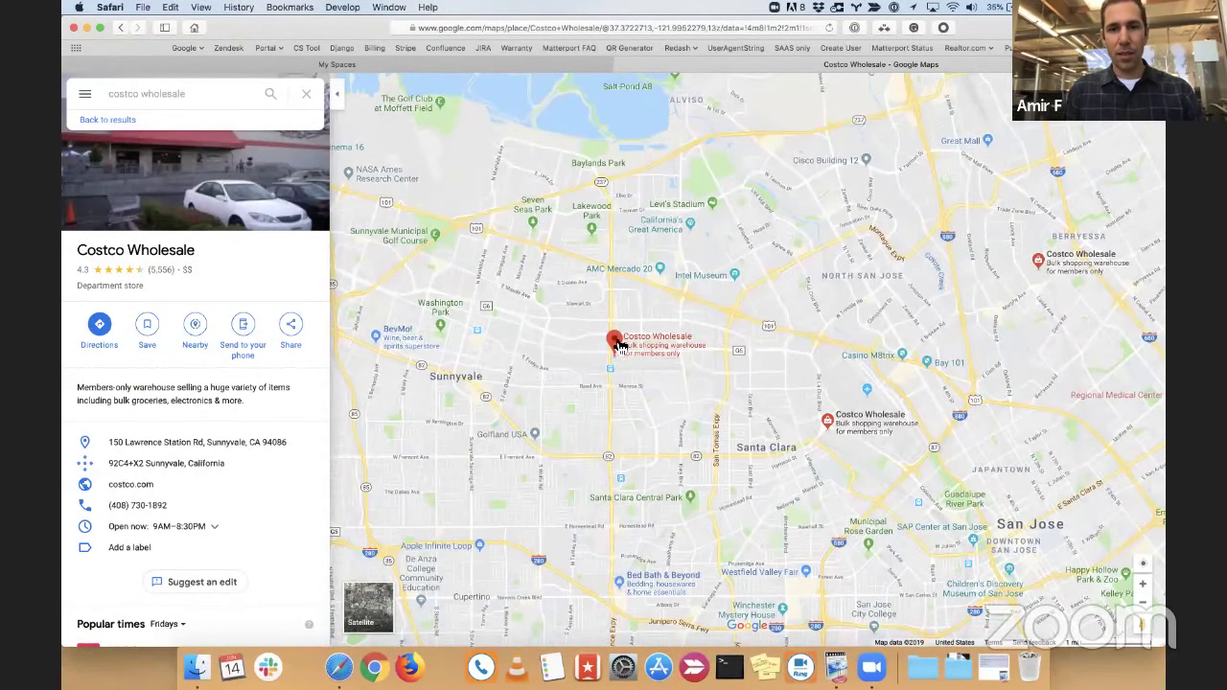
# Examine the Costco Wholesale building on Lawrence Station Rd up close in satellite imagery.
pyautogui.moveTo(622, 347)
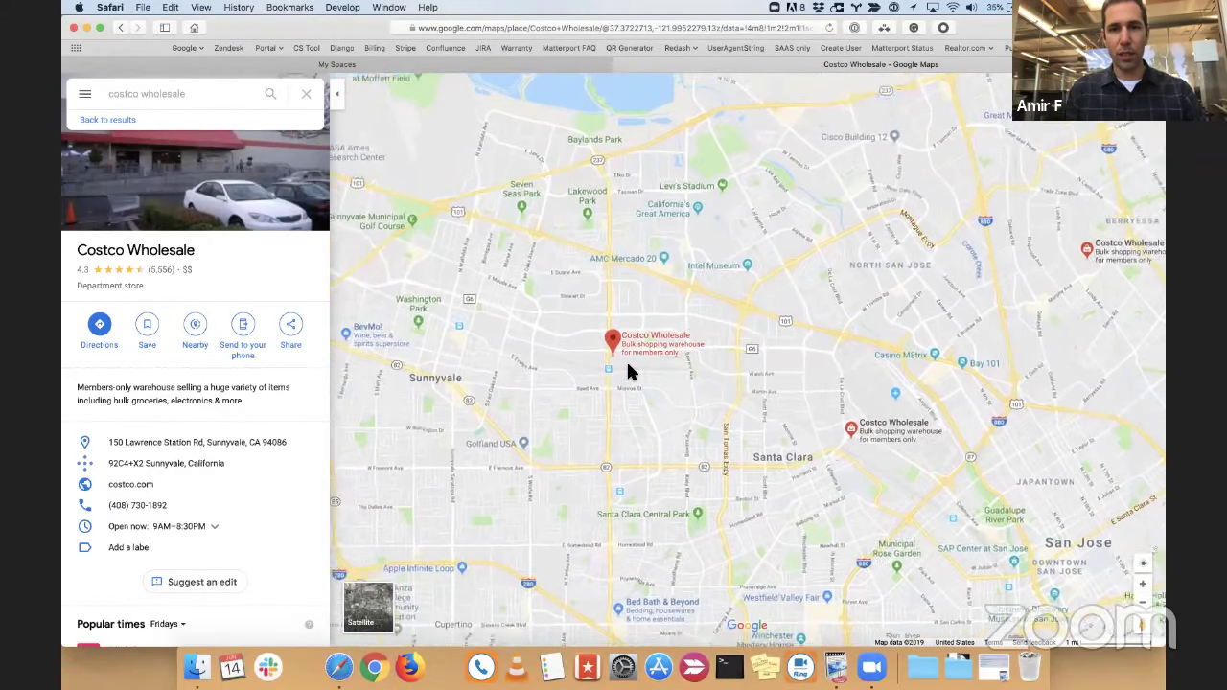
pyautogui.scroll(3, 628, 372)
pyautogui.scroll(5, 628, 372)
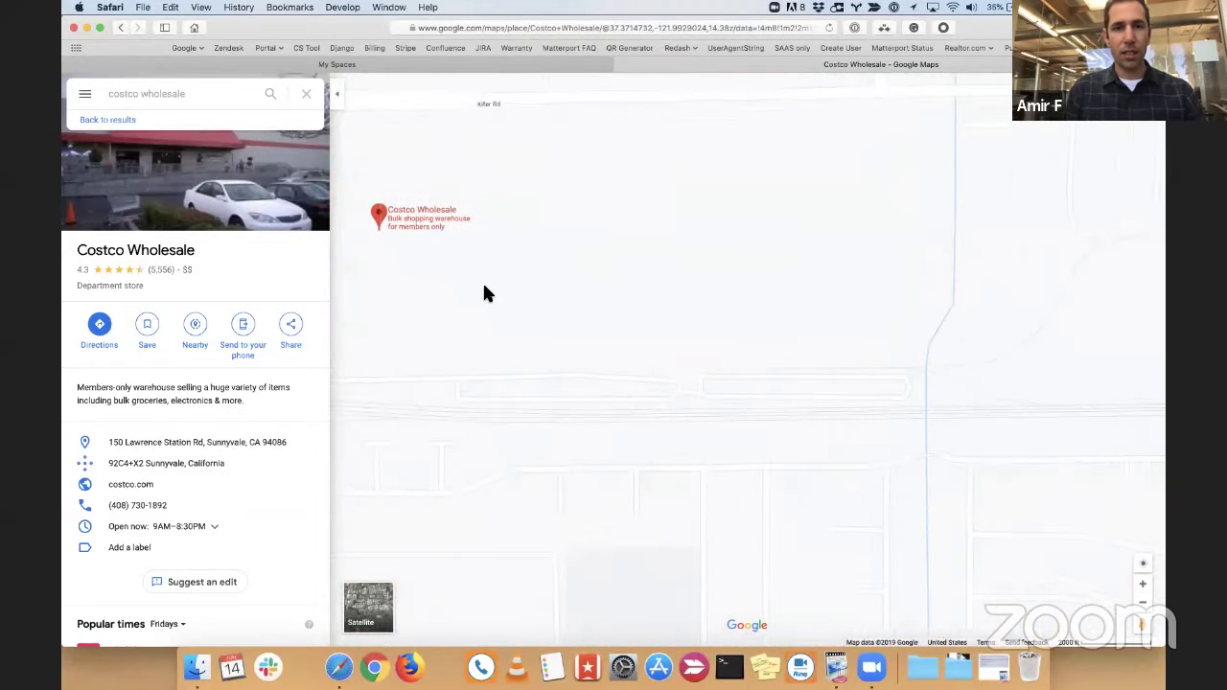
pyautogui.moveTo(580, 272); pyautogui.dragTo(661, 307)
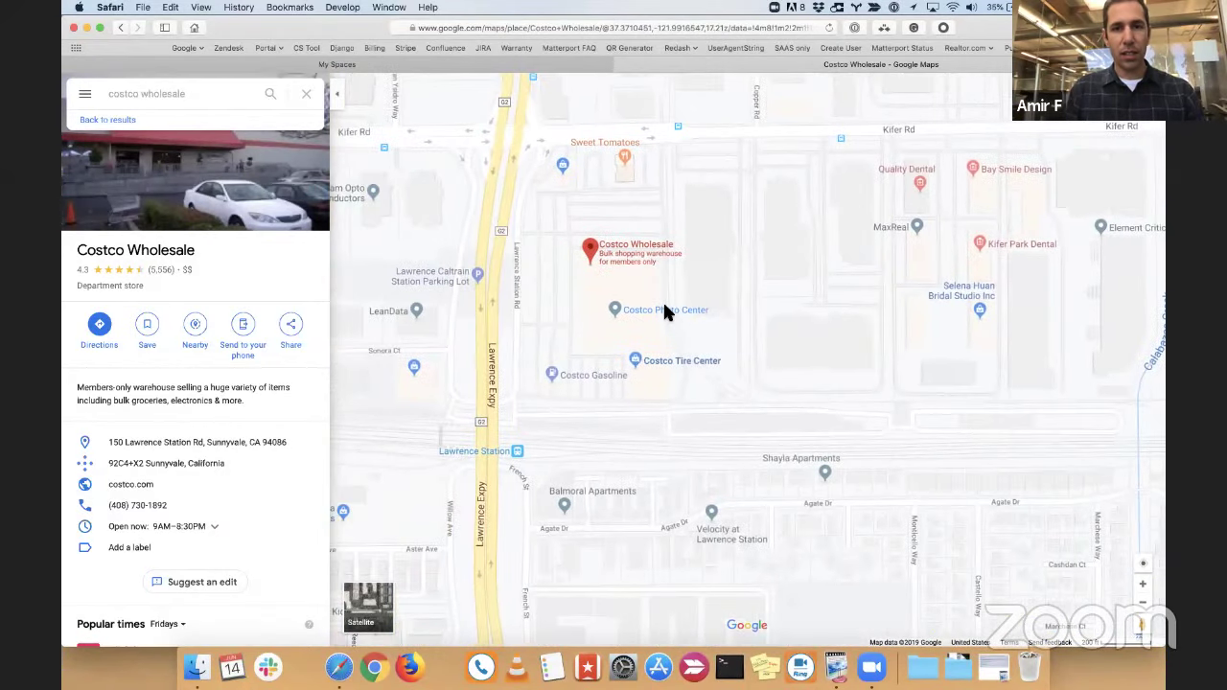
pyautogui.scroll(4, 605, 271)
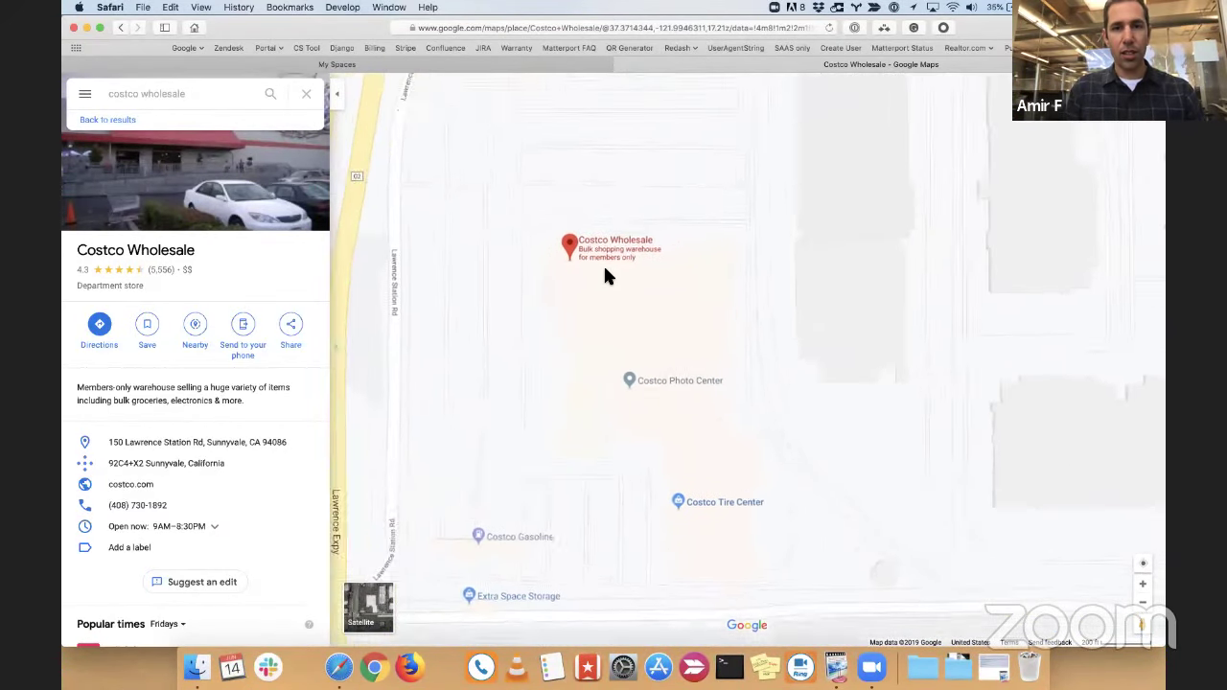
pyautogui.moveTo(646, 282); pyautogui.dragTo(658, 265)
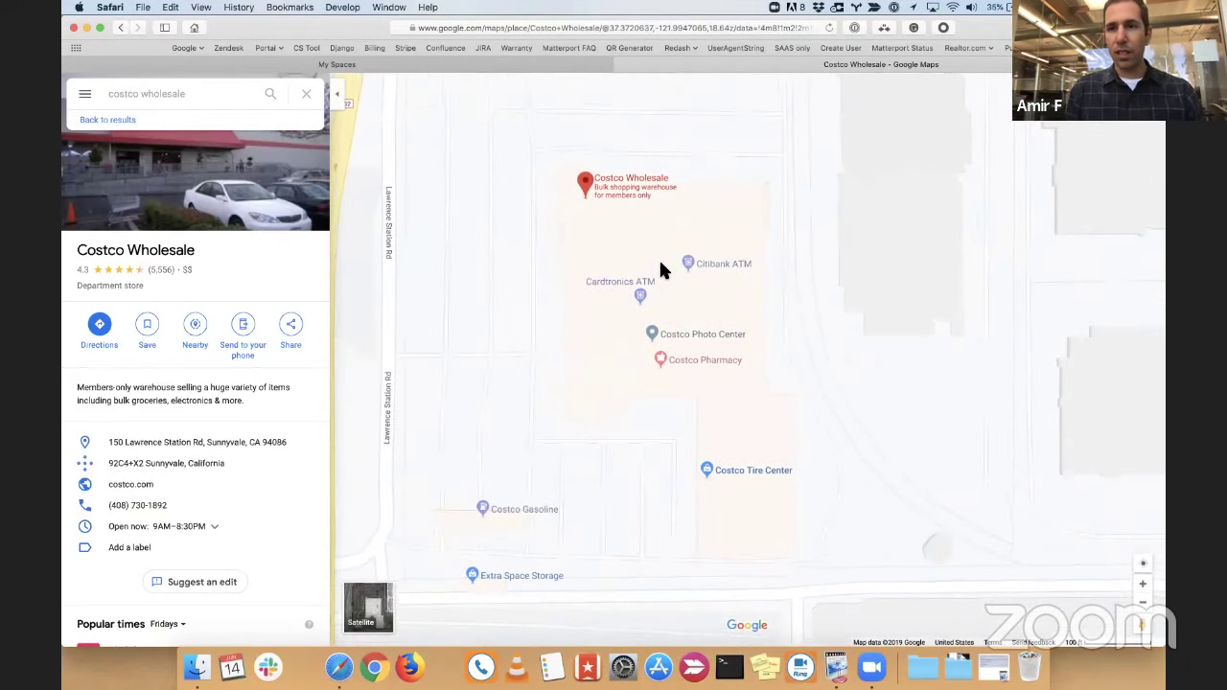
pyautogui.click(359, 609)
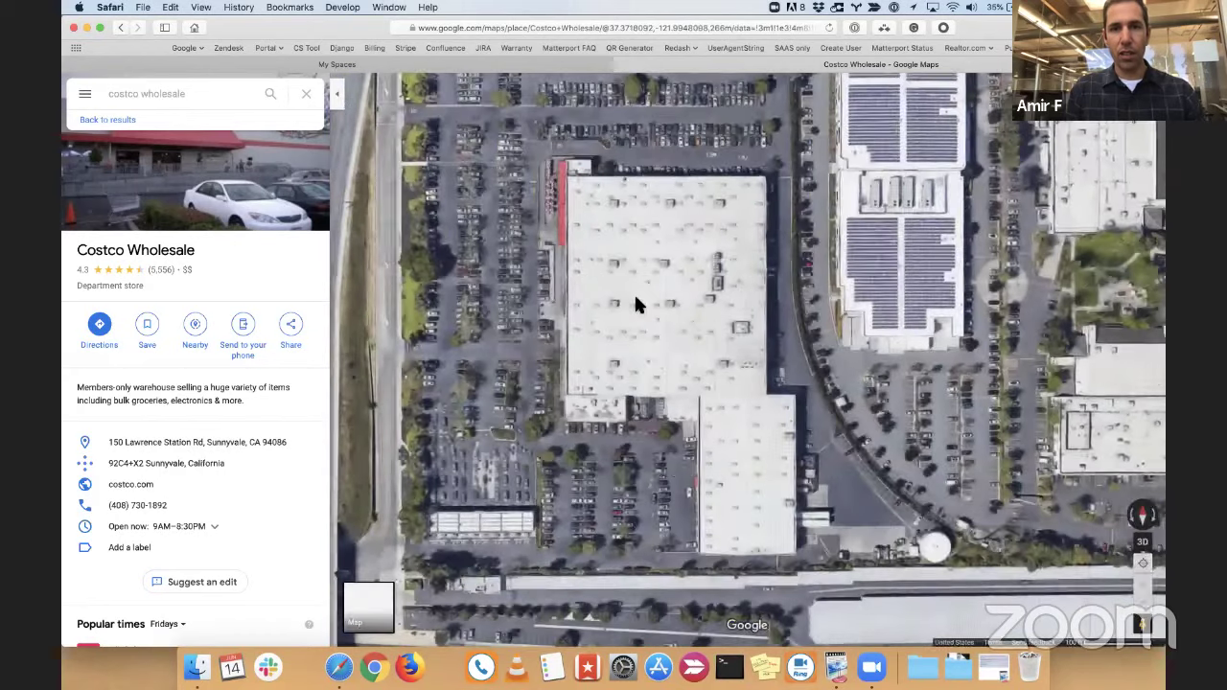
pyautogui.moveTo(648, 323); pyautogui.dragTo(679, 315)
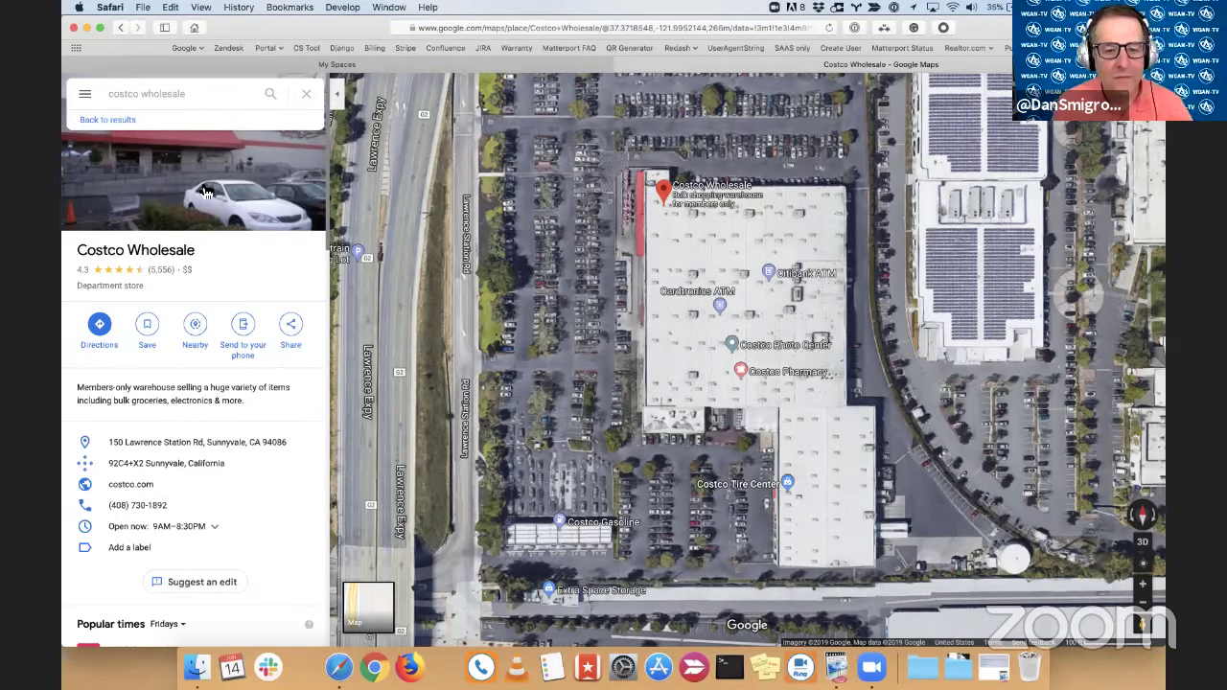
# Examine the listing's photos and the Street View and Photo Sphere coverage around the building, comparing them with the publishing image options.
pyautogui.scroll(-10, 192, 206)
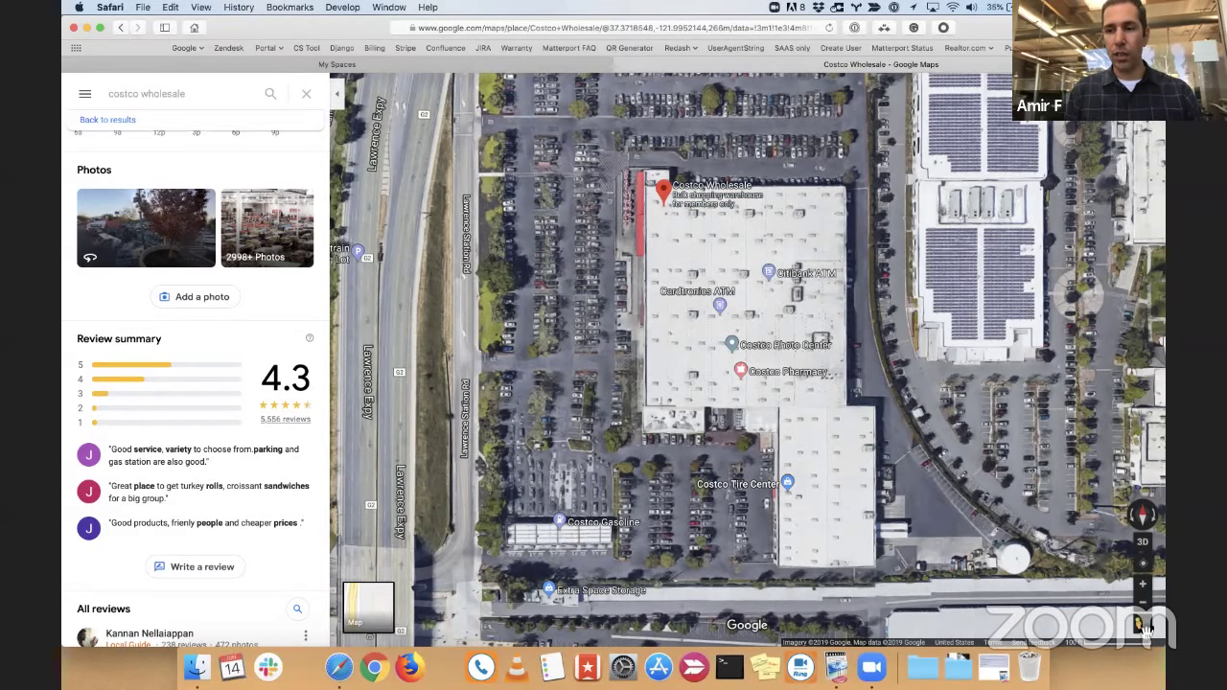
pyautogui.moveTo(1143, 625); pyautogui.dragTo(776, 386)
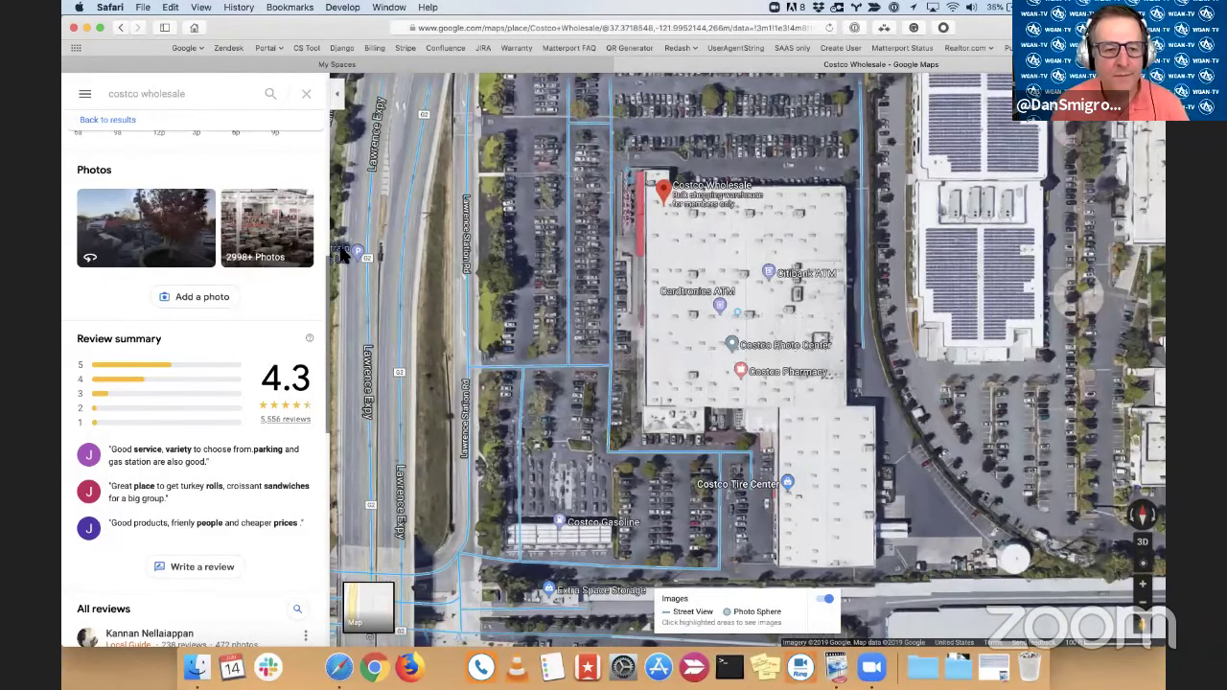
pyautogui.hotkey('ctrl', 'shift', 'Tab')
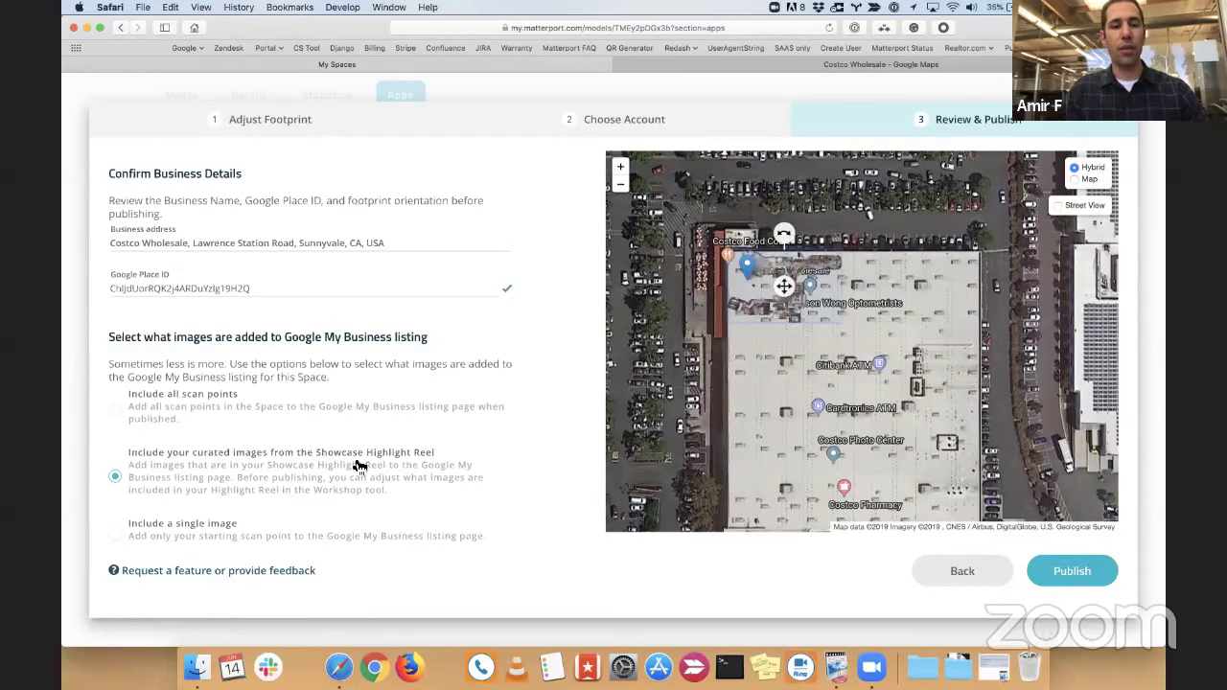
pyautogui.hotkey('ctrl', 'Tab')
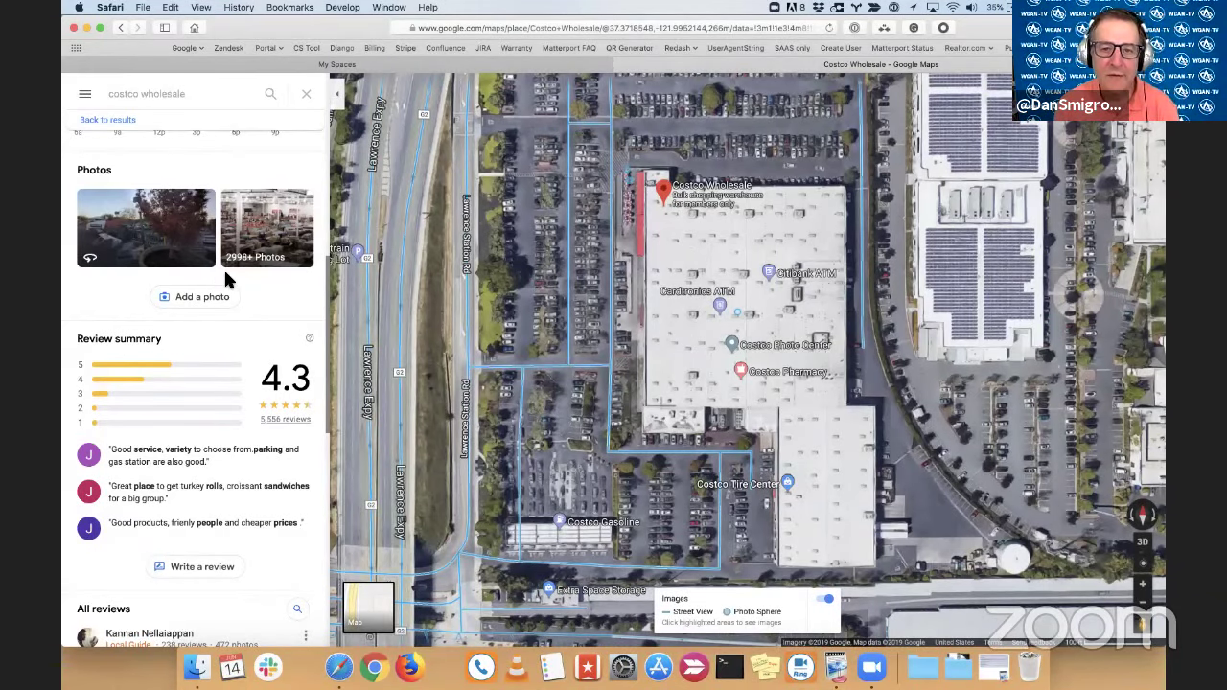
pyautogui.hotkey('ctrl', 'shift', 'Tab')
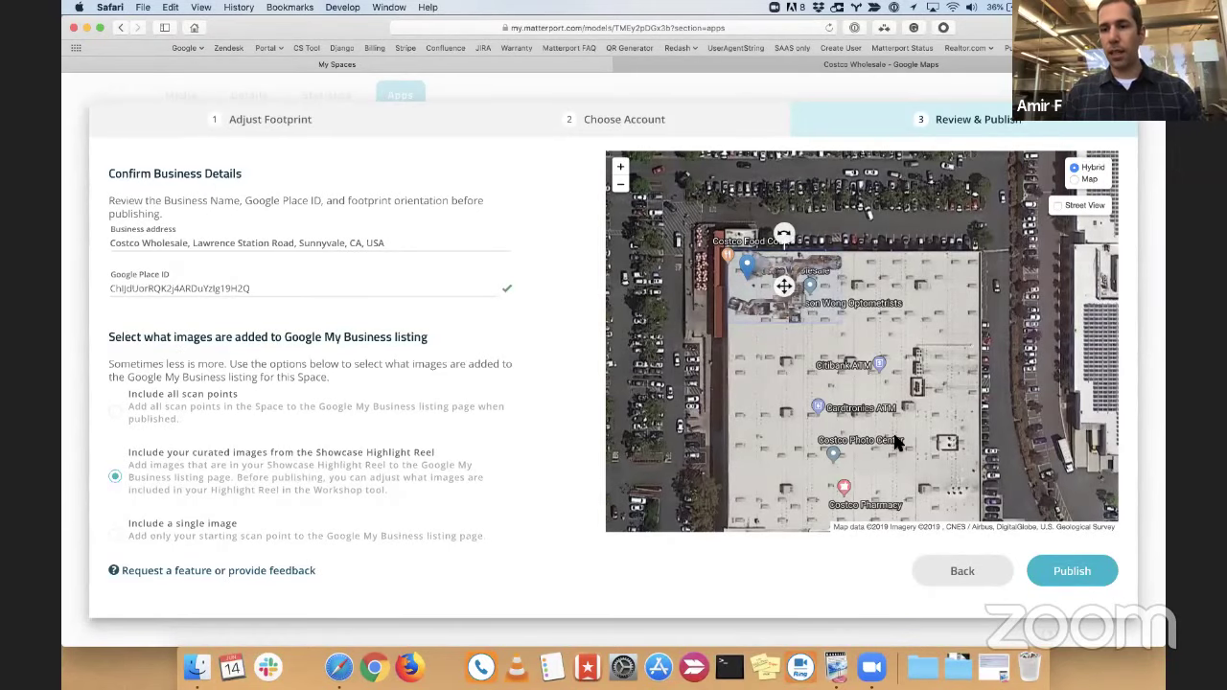
# Leave the Street View publishing setup and open the Carmel By The Sea 3D Showcase for editing with photo capture active.
pyautogui.click(964, 572)
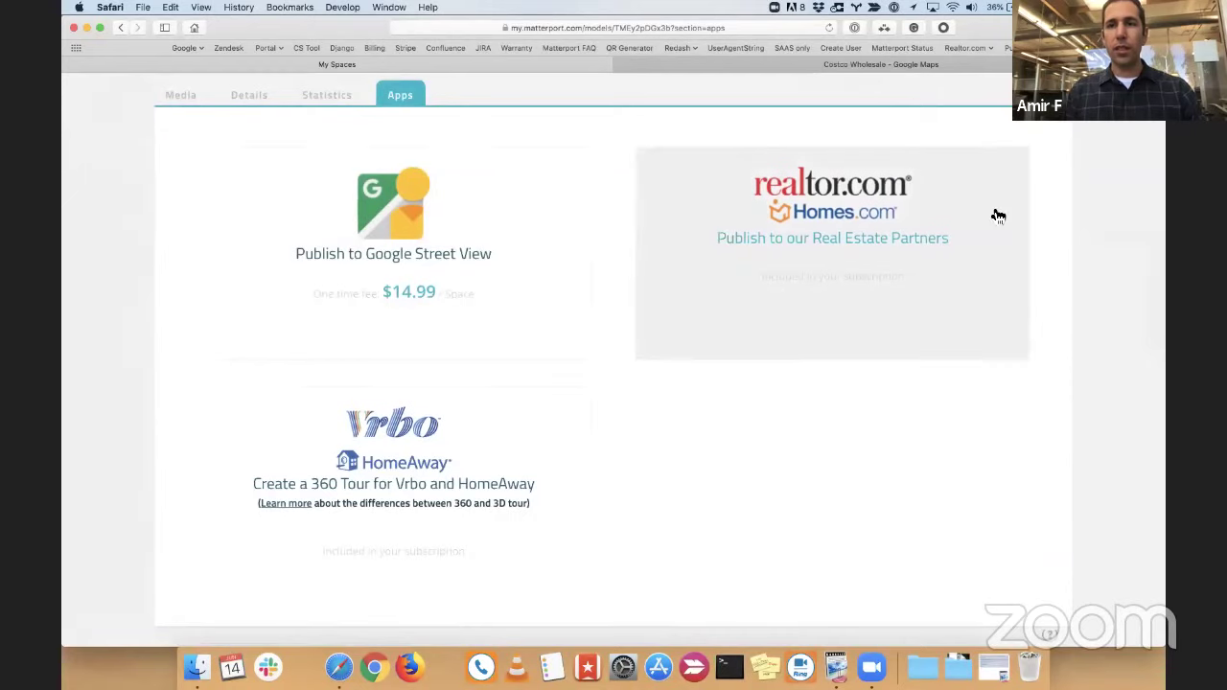
pyautogui.scroll(3, 995, 214)
pyautogui.click(182, 233)
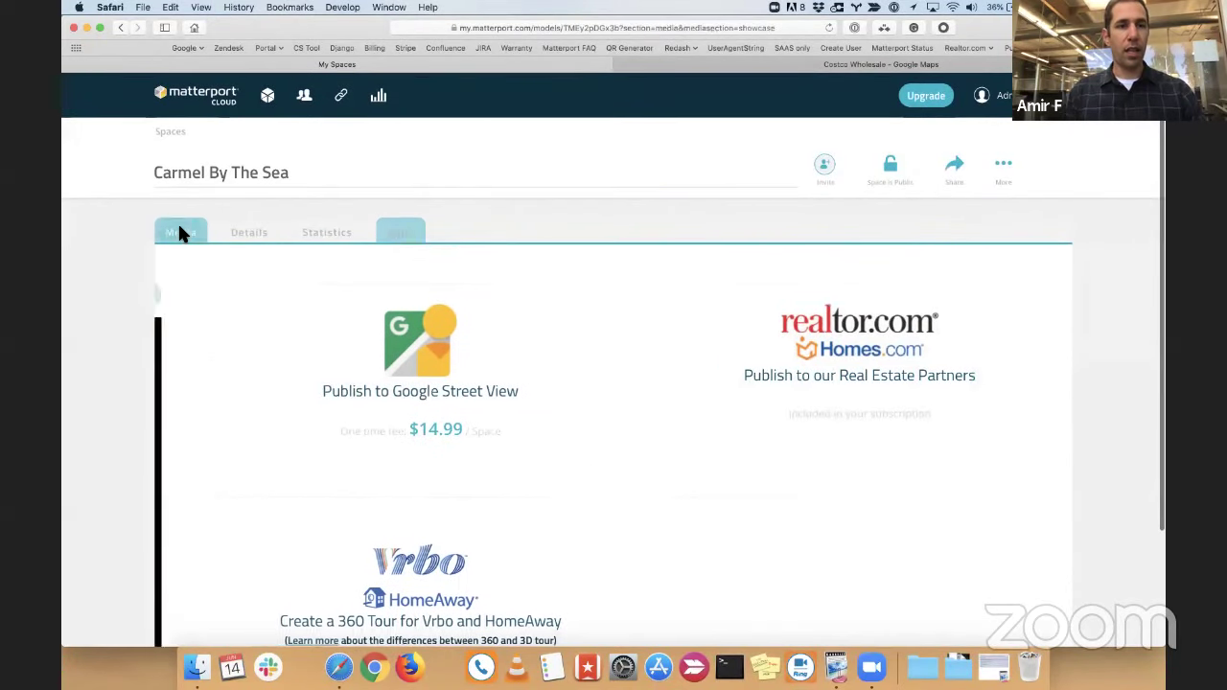
pyautogui.scroll(-1, 135, 321)
pyautogui.scroll(-2, 134, 321)
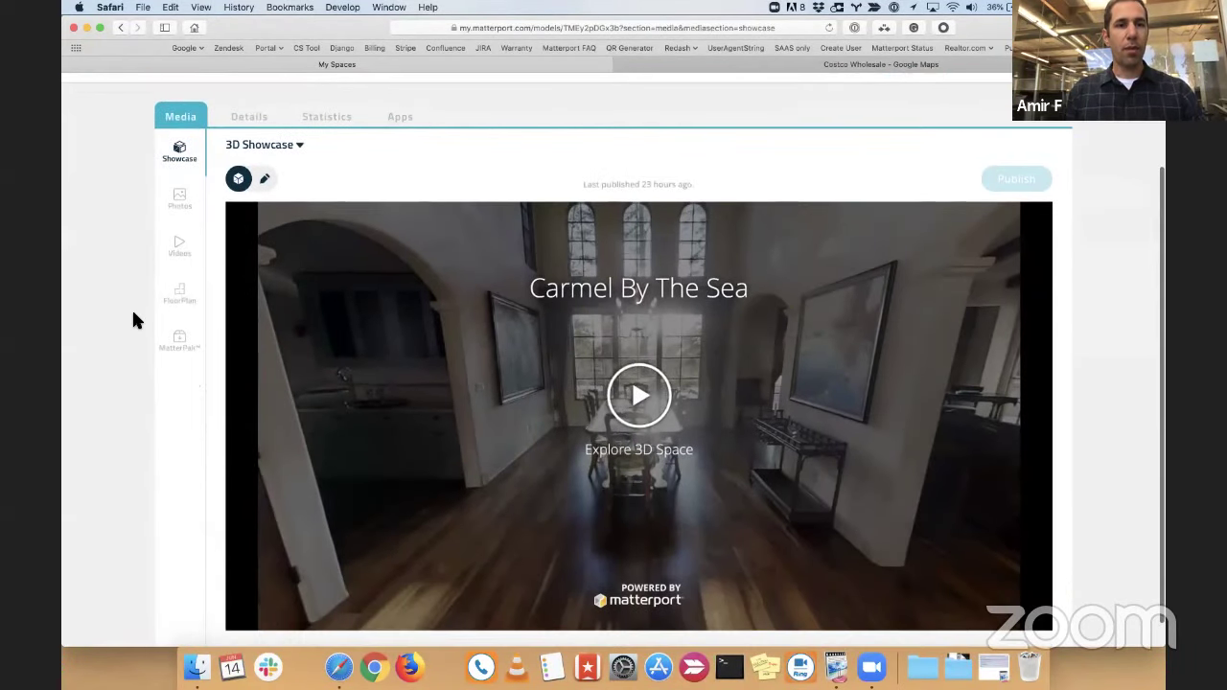
pyautogui.click(266, 182)
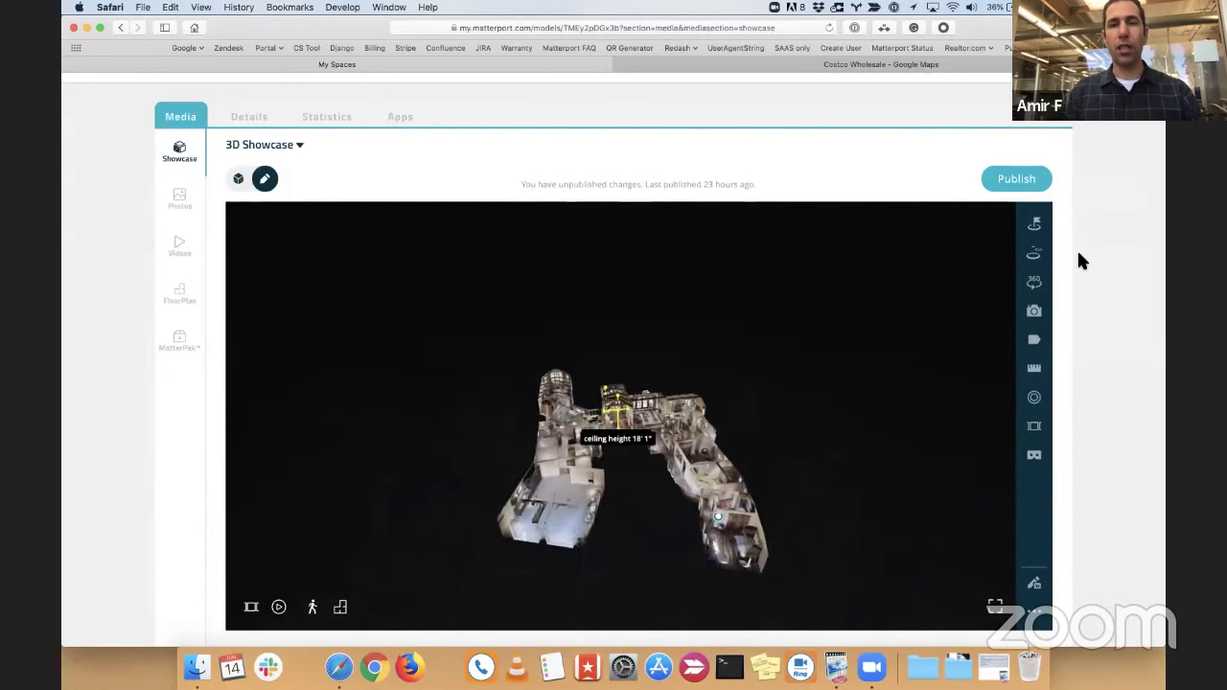
pyautogui.click(1035, 319)
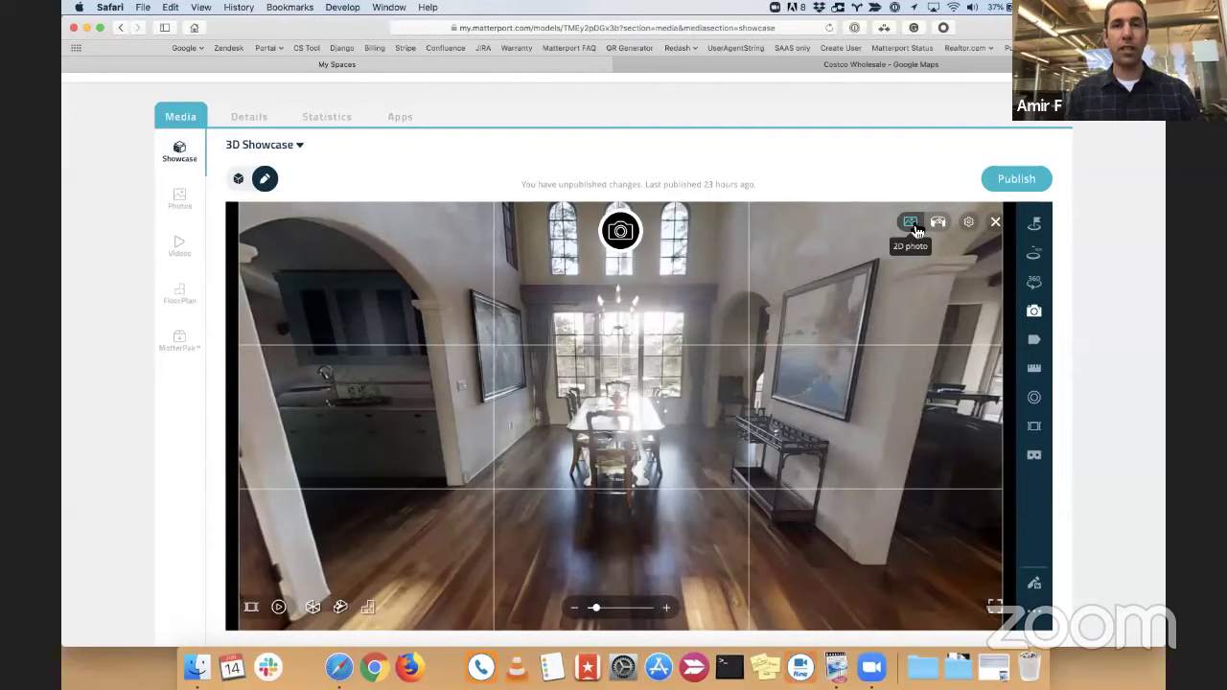
pyautogui.click(943, 217)
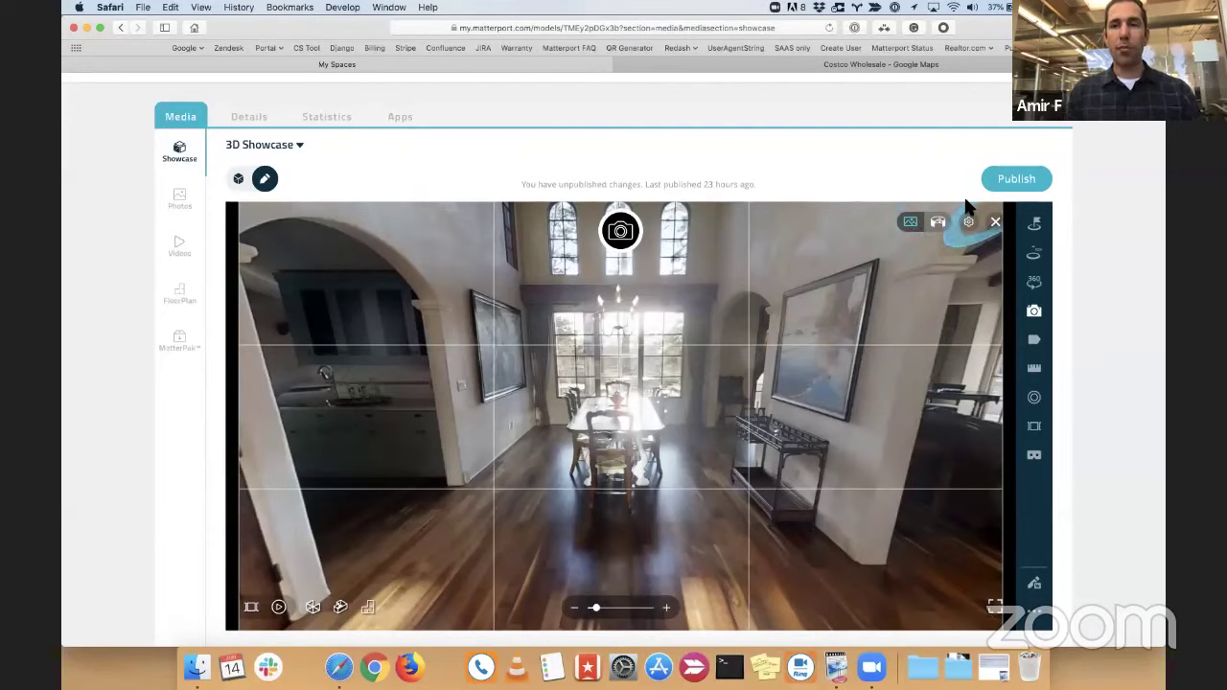
pyautogui.moveTo(267, 215)
pyautogui.mouseDown()
pyautogui.moveTo(255, 630)
pyautogui.moveTo(452, 636)
pyautogui.moveTo(904, 597)
pyautogui.moveTo(969, 609)
pyautogui.mouseUp()
pyautogui.moveTo(1008, 429); pyautogui.dragTo(998, 276)
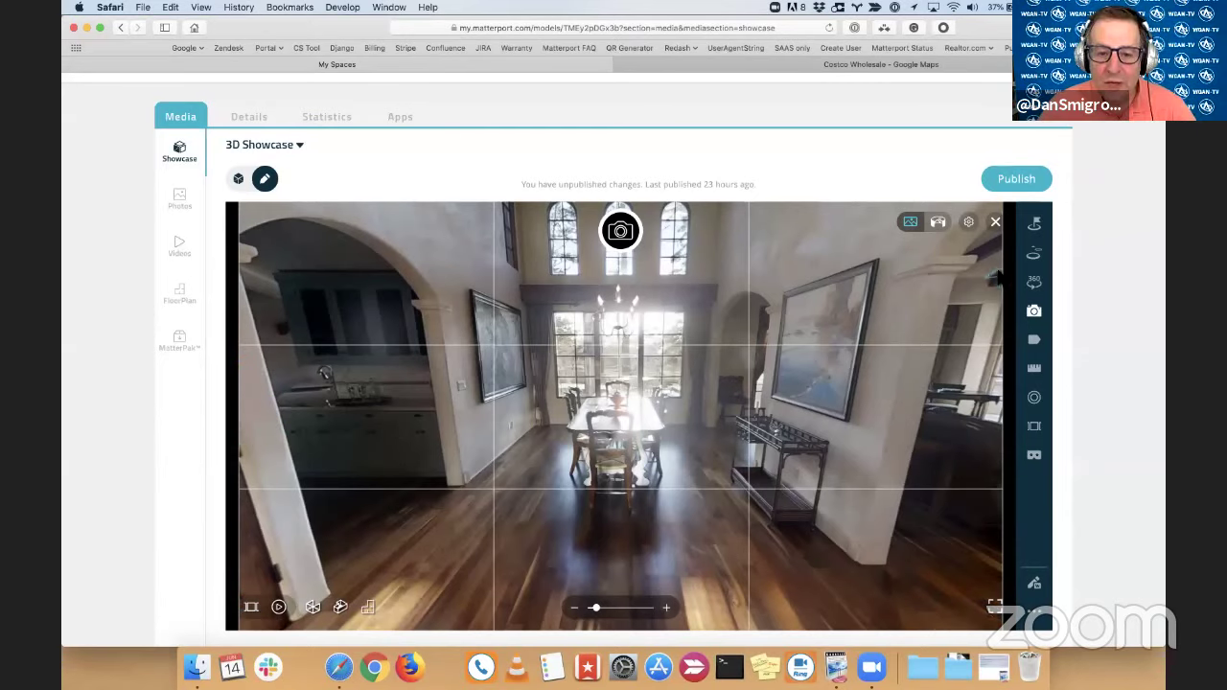
pyautogui.click(950, 278)
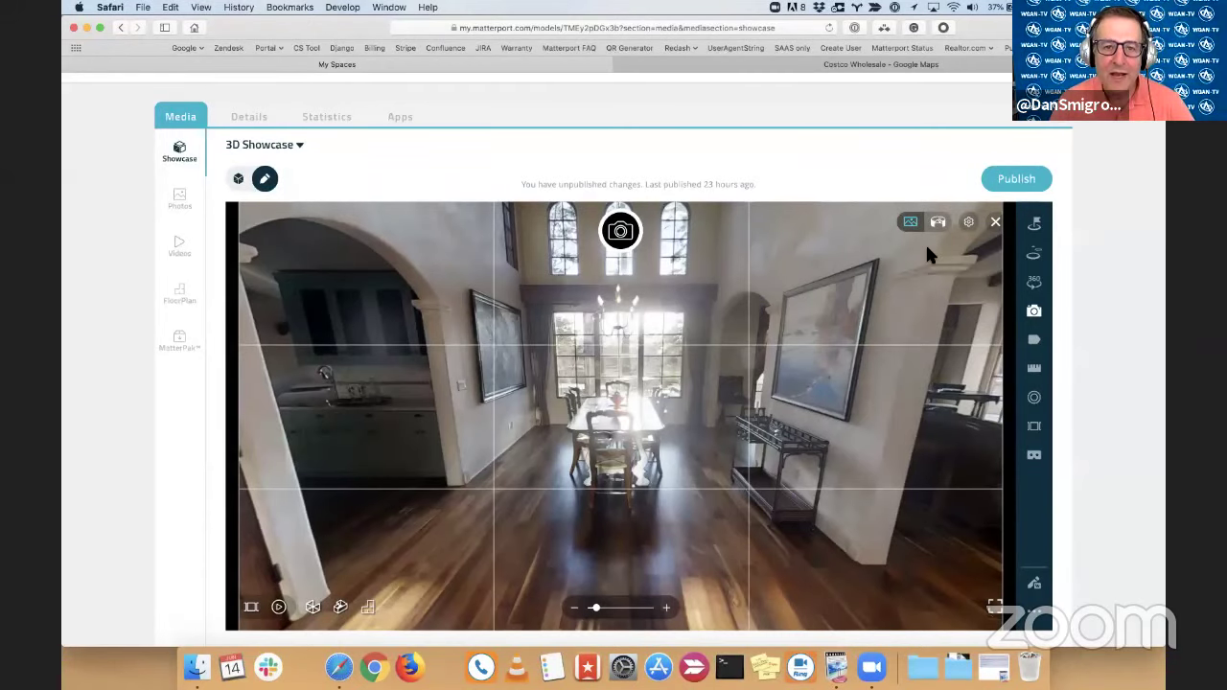
# Start publishing the space to Google Street View and link it to Costco Wholesale, Lawrence Station Road, Sunnyvale, CA, USA.
pyautogui.click(400, 117)
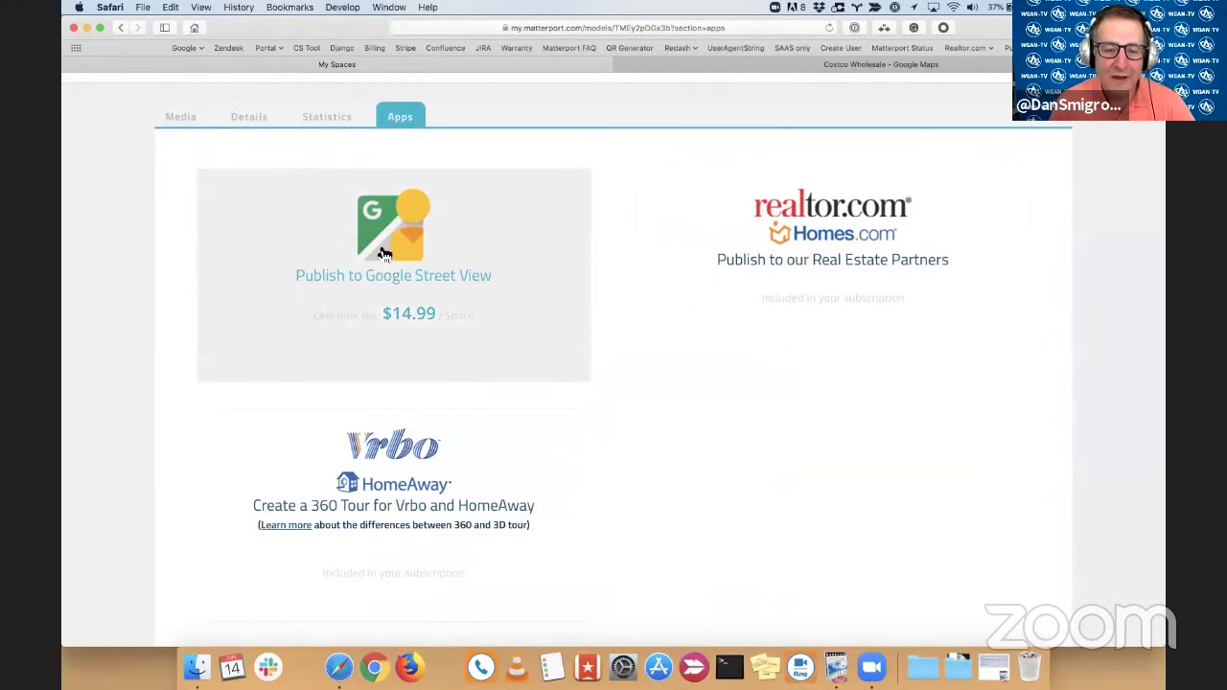
pyautogui.click(377, 249)
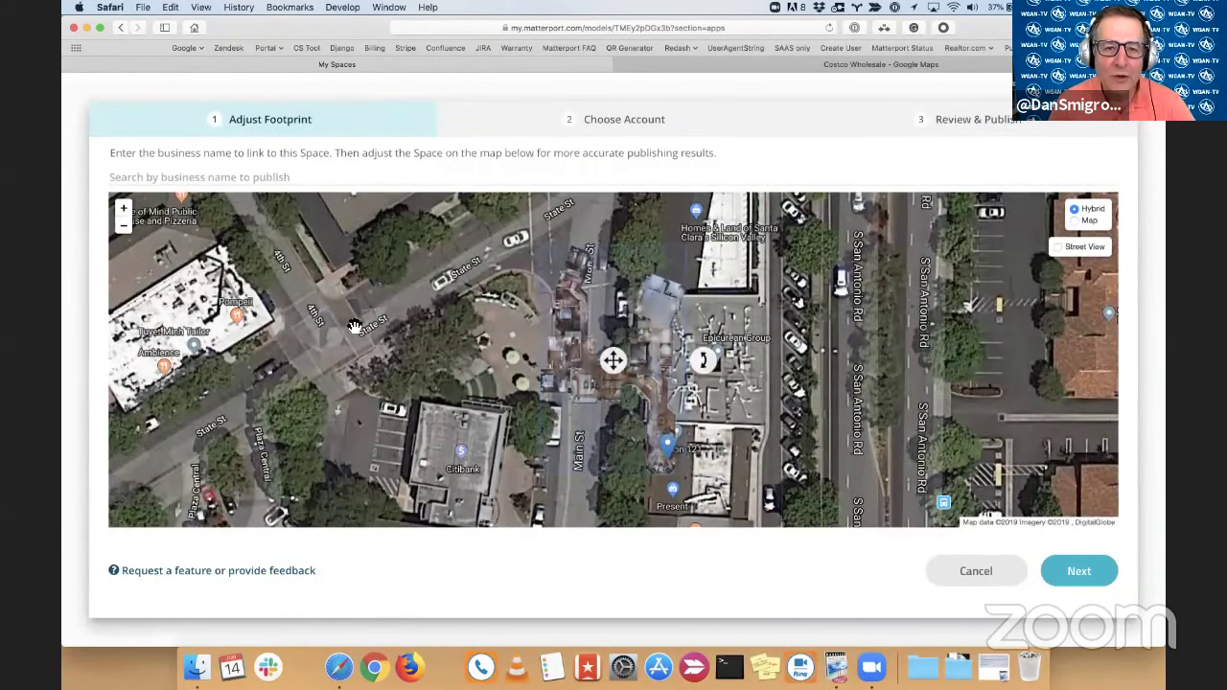
pyautogui.click(195, 178)
pyautogui.write('cost')
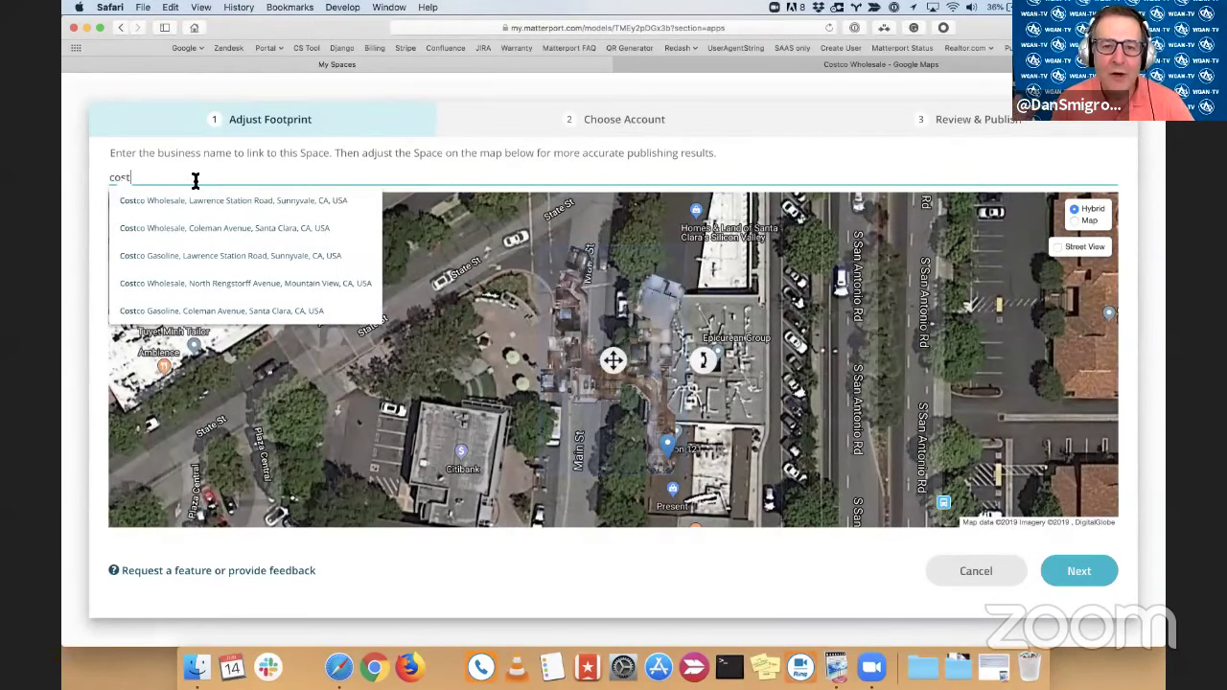
pyautogui.press('Down')
pyautogui.press('Return')
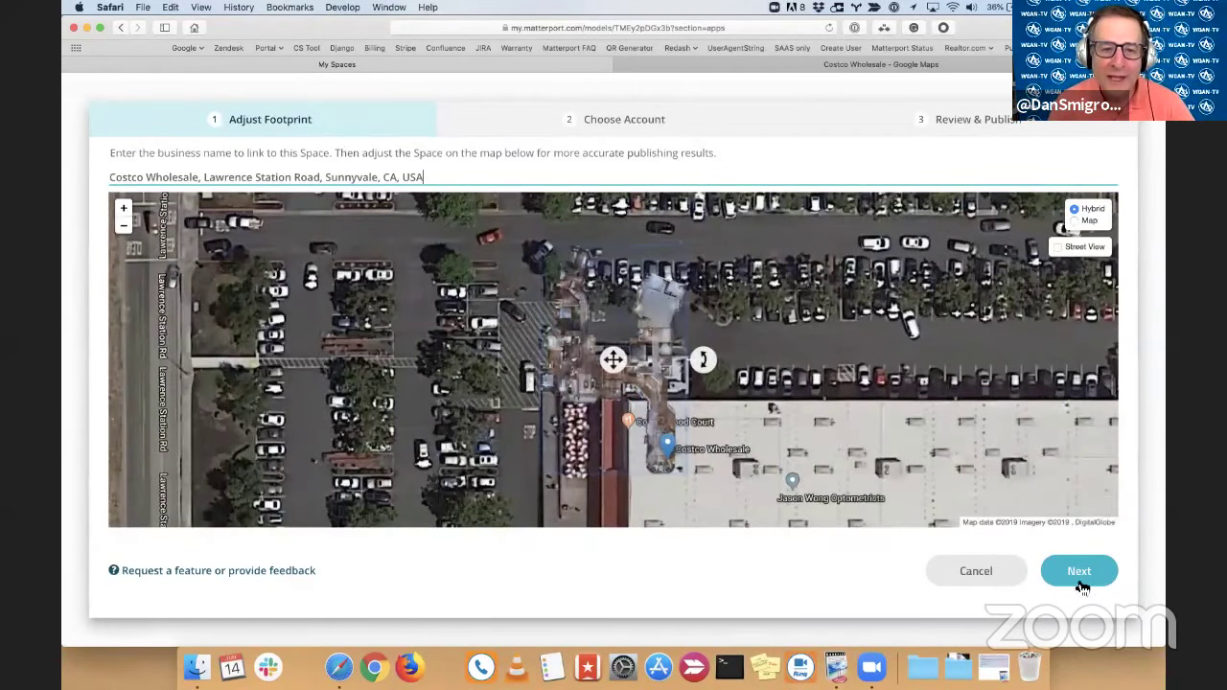
# Choose the listed Google account, try the Highlight Reel curated images and single image options, and leave the setup without publishing.
pyautogui.click(1085, 575)
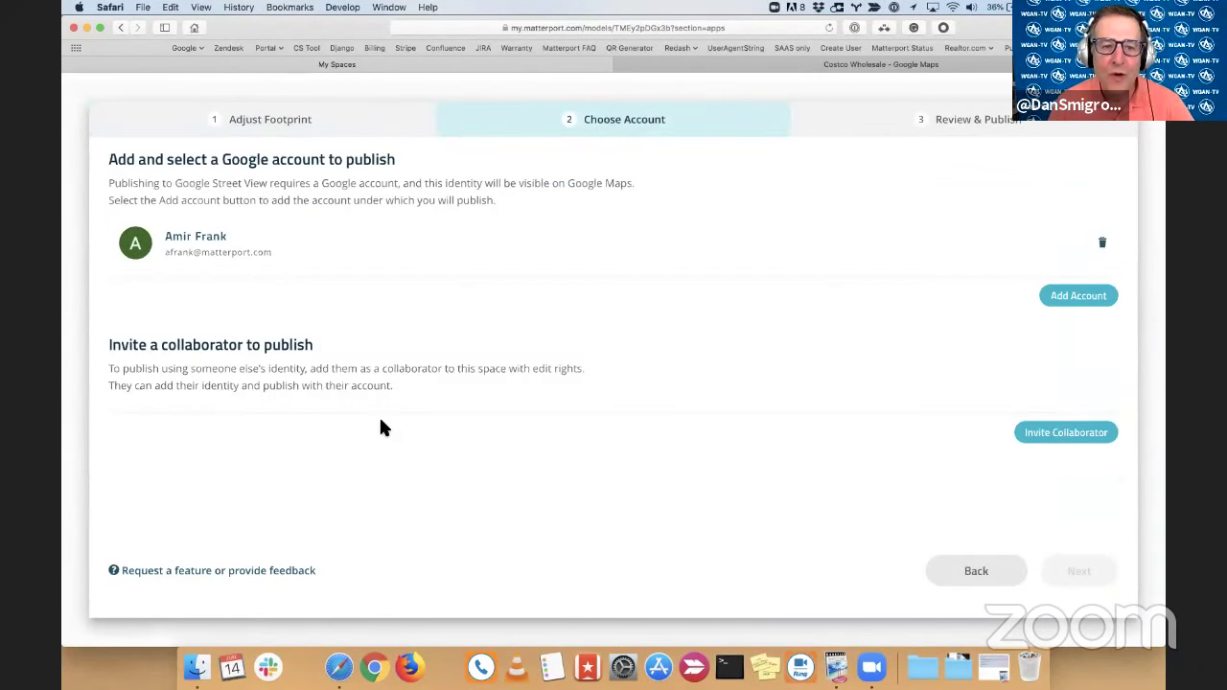
pyautogui.click(606, 261)
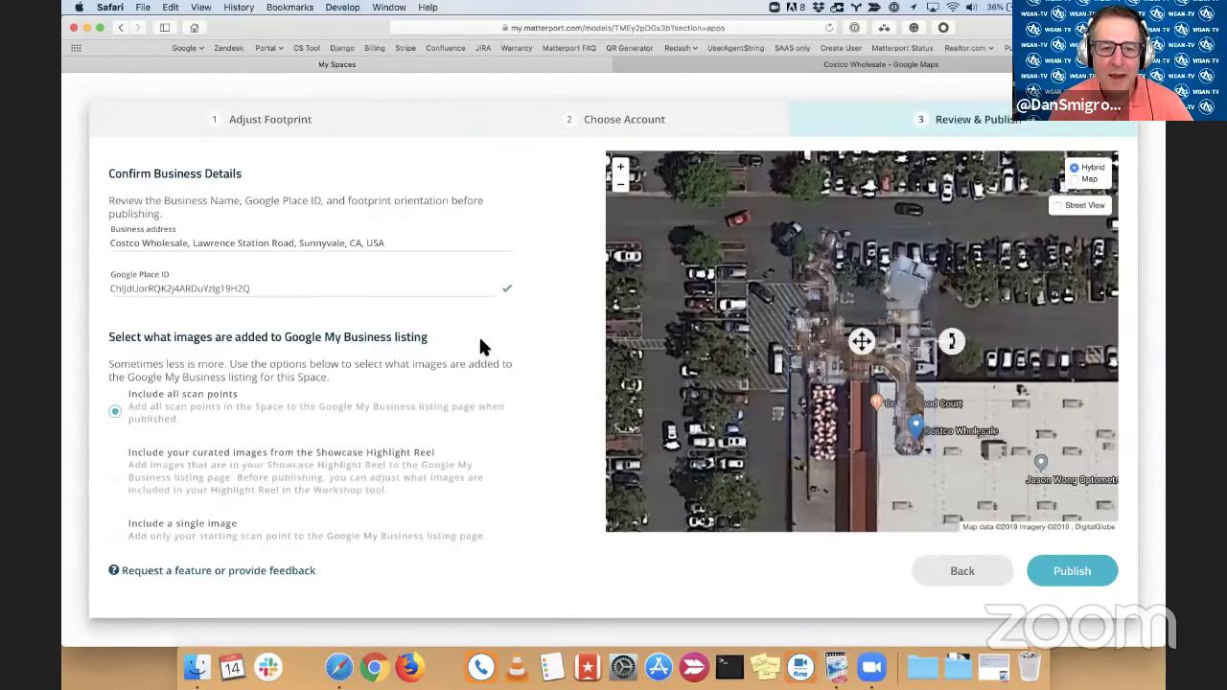
pyautogui.click(116, 478)
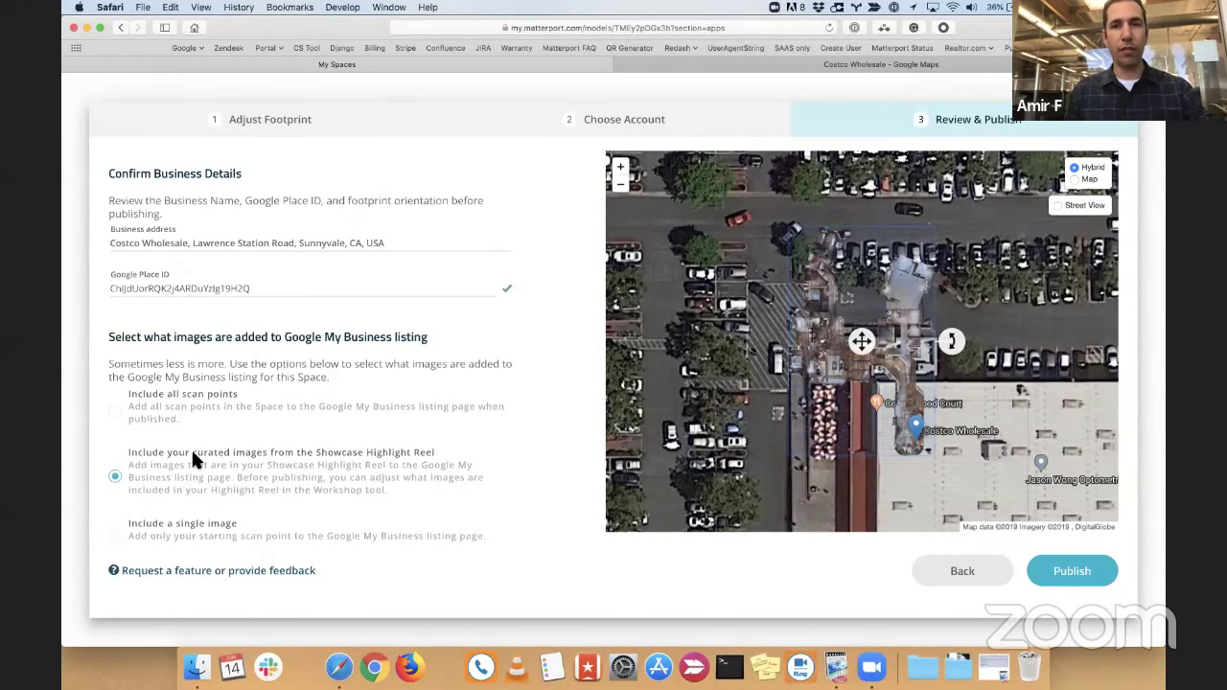
pyautogui.hotkey('ctrl', 'Tab')
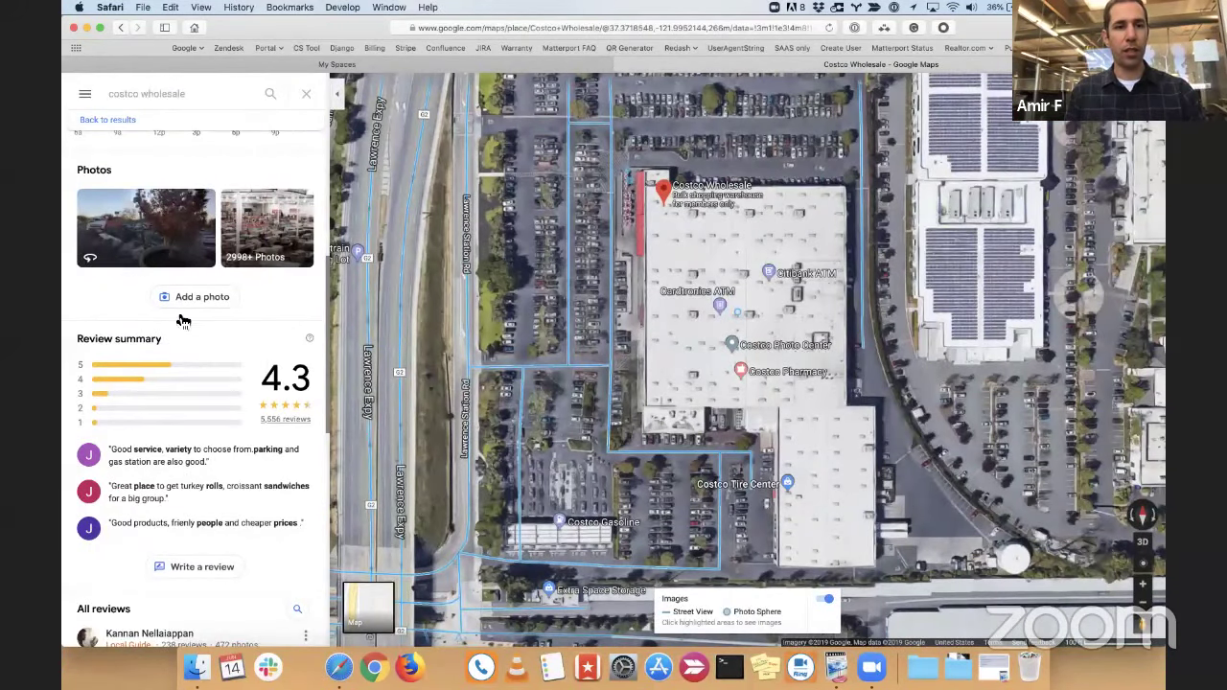
pyautogui.hotkey('ctrl', 'shift', 'Tab')
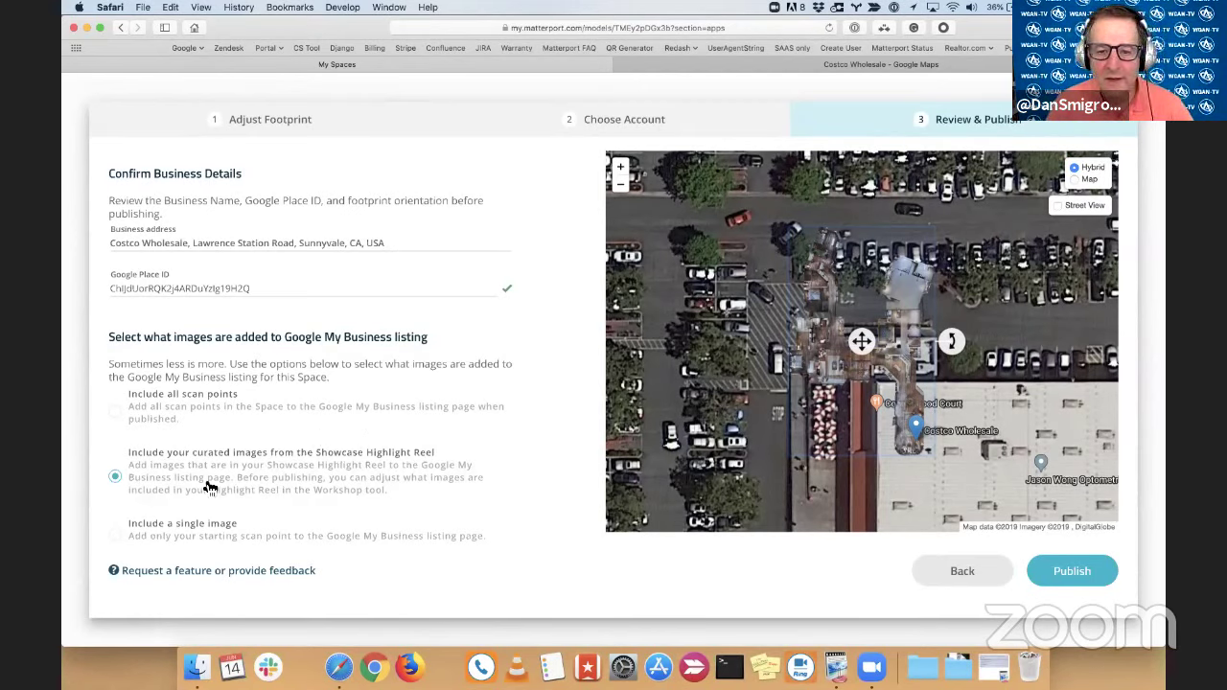
pyautogui.click(116, 537)
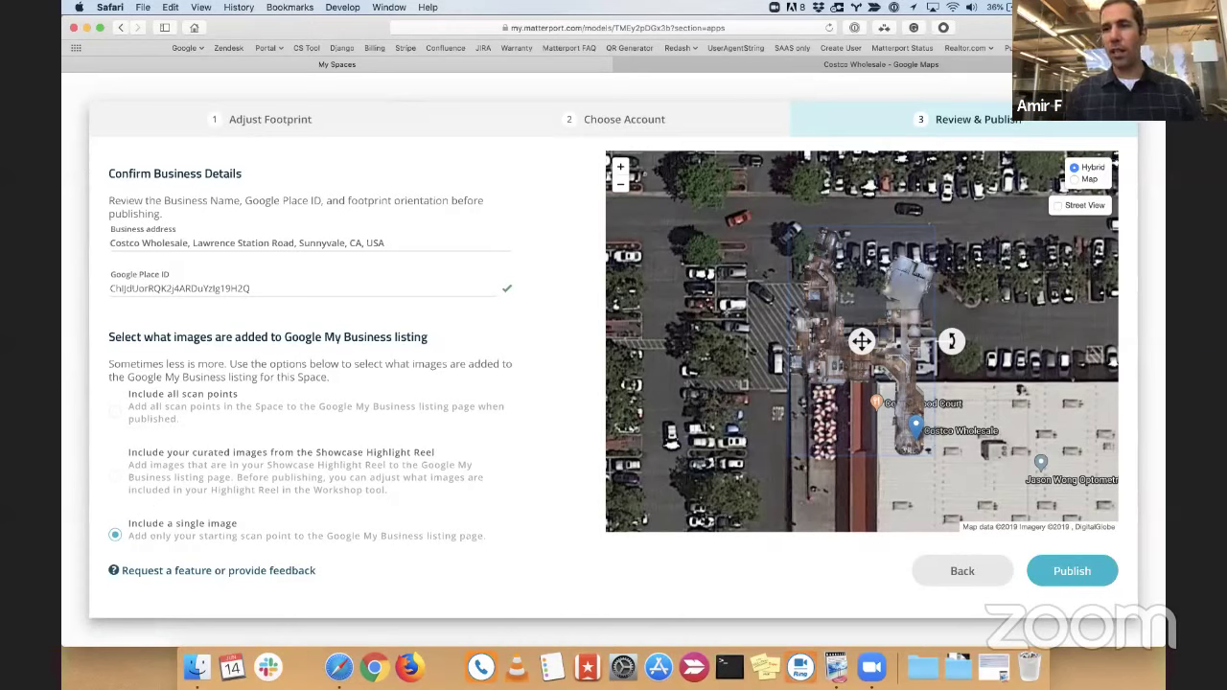
pyautogui.press('Escape')
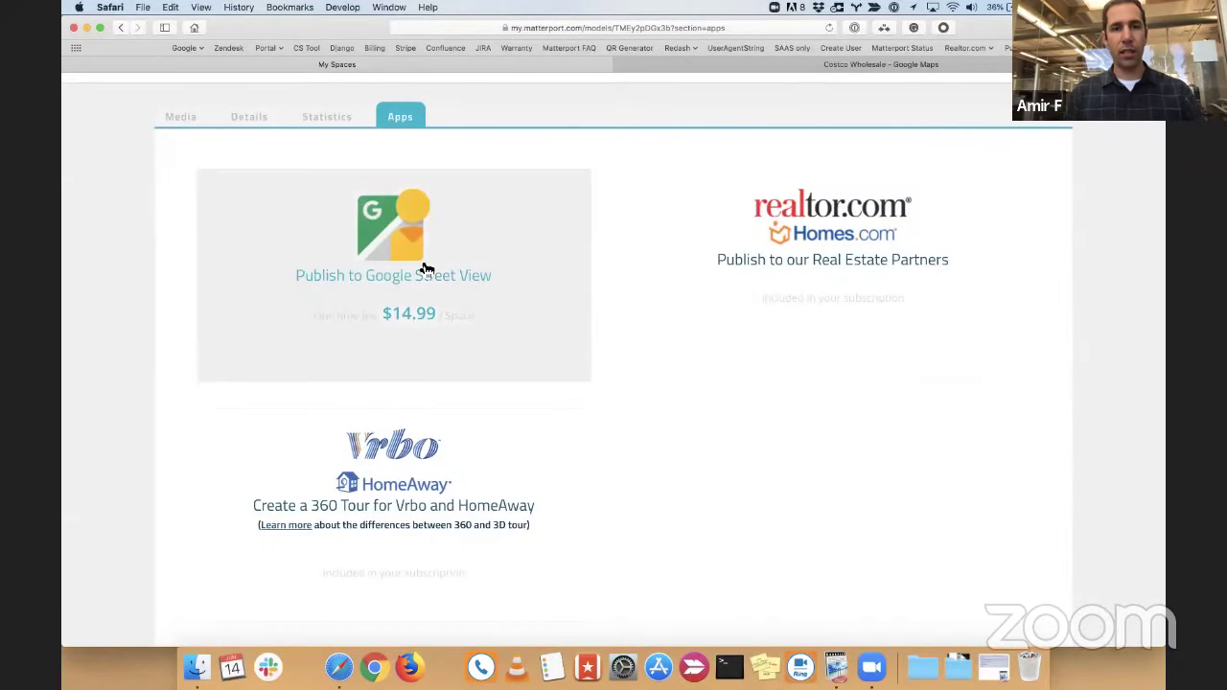
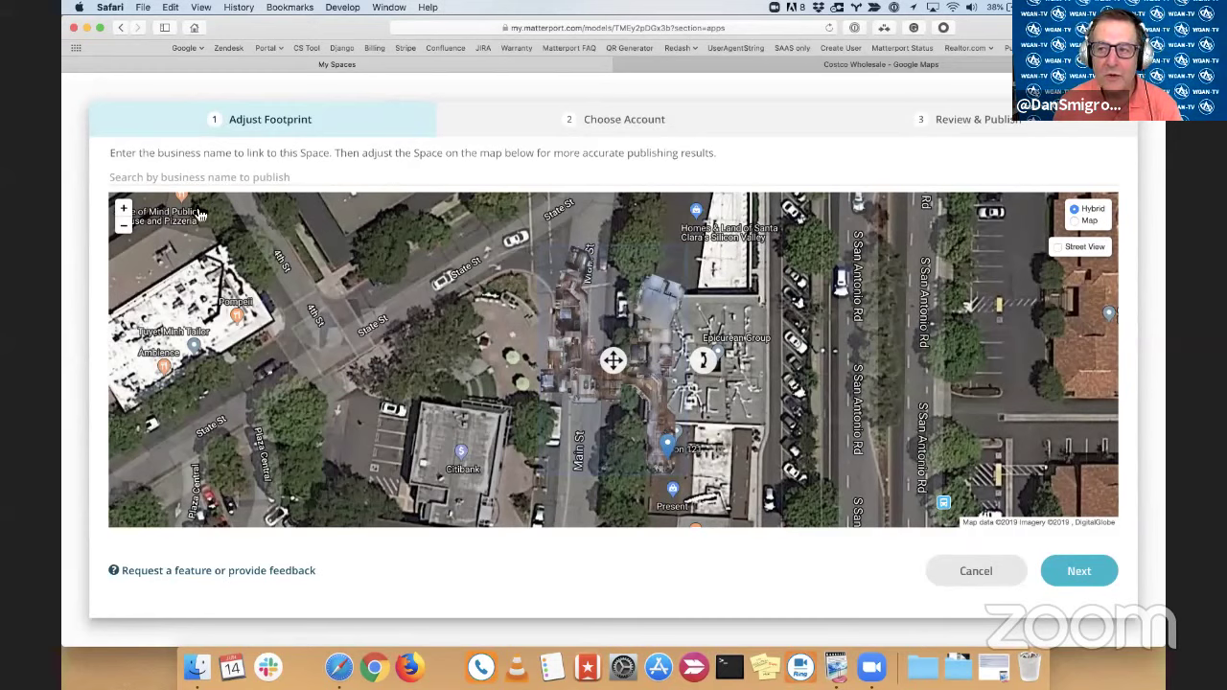
# View the collaborator invitation form for Carmel By The Sea from the publishing setup's account stage and close it without inviting anyone.
pyautogui.click(219, 181)
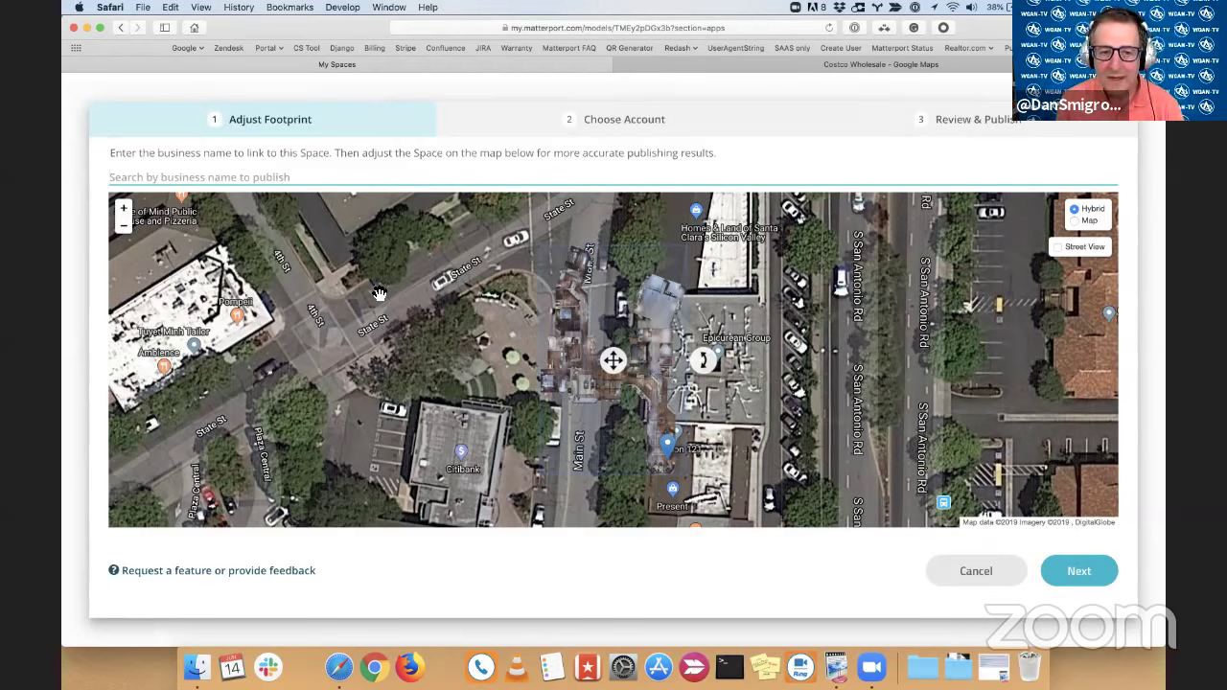
pyautogui.click(1090, 573)
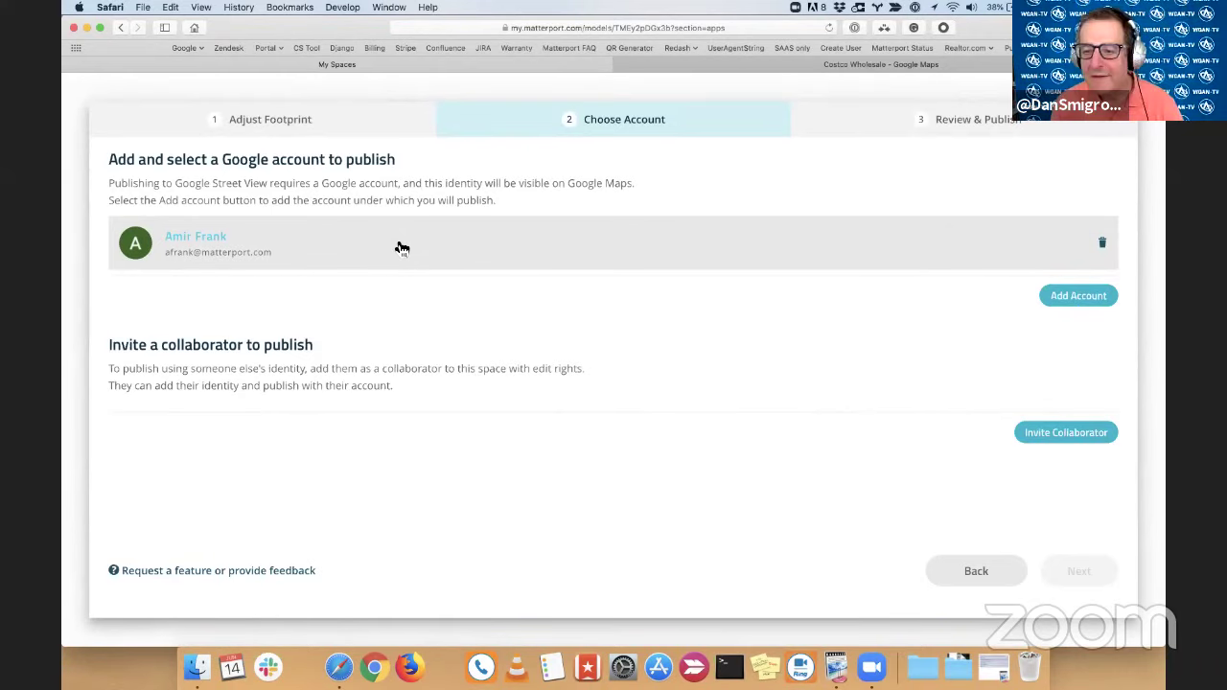
pyautogui.click(1057, 433)
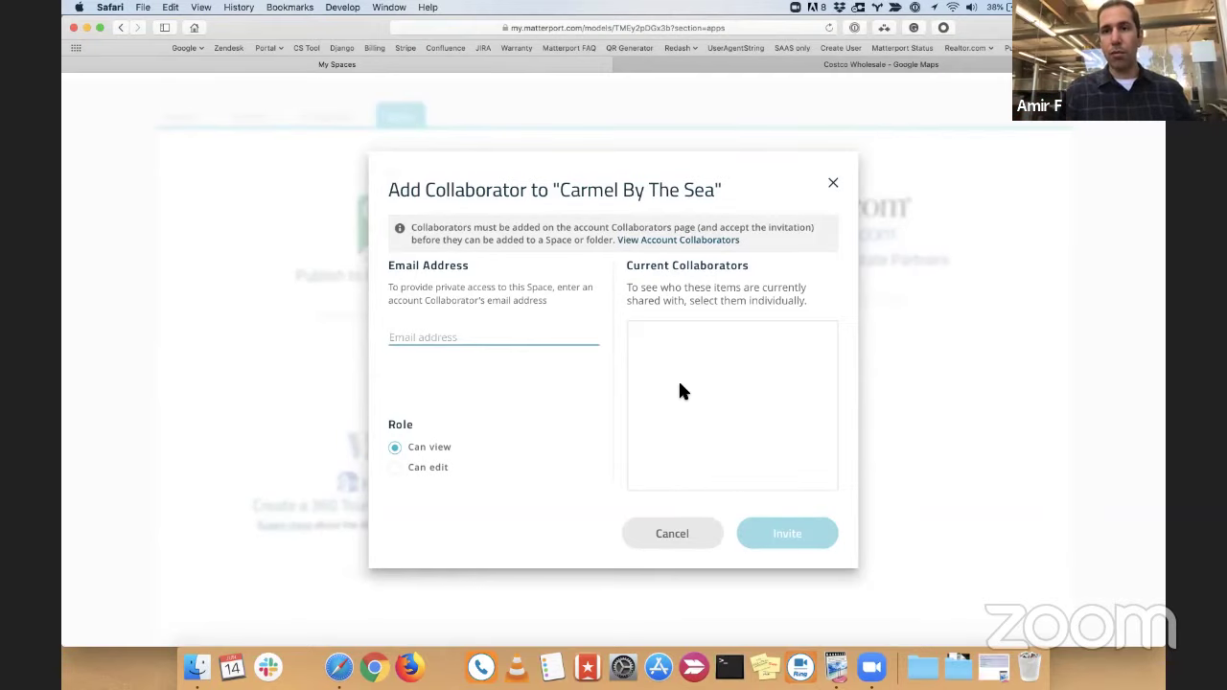
pyautogui.click(833, 182)
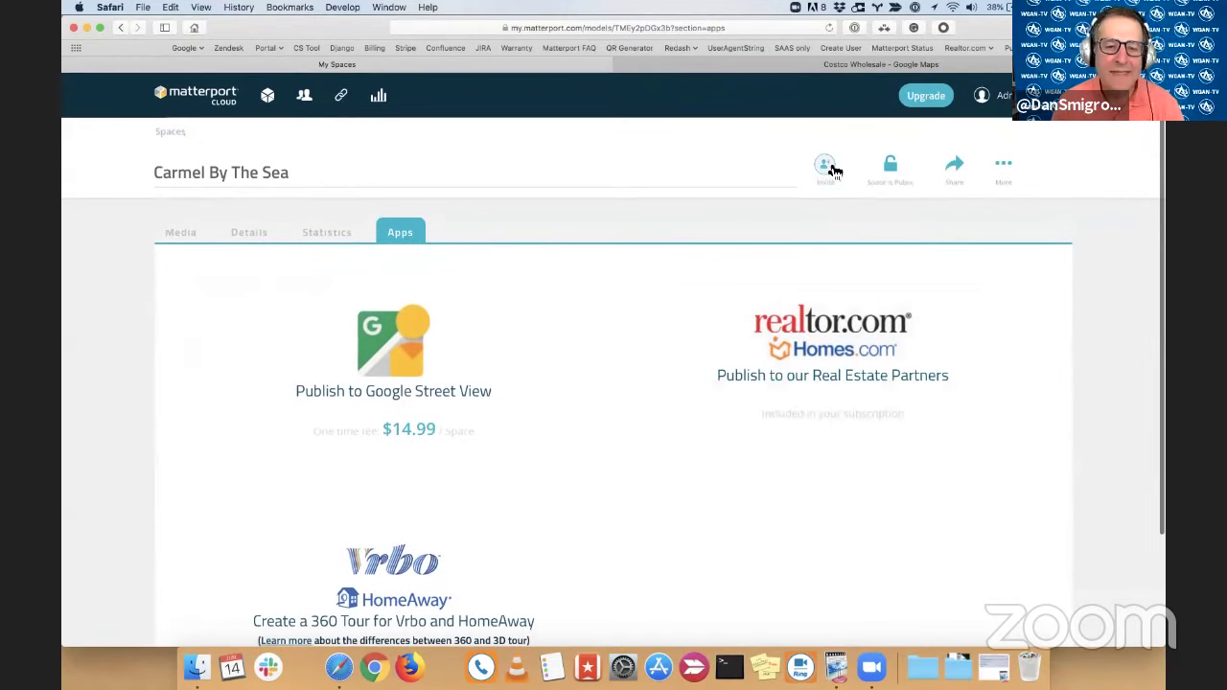
# View the space page's own invite form, close it, and return to the account stage of the Google Street View publishing setup.
pyautogui.click(826, 168)
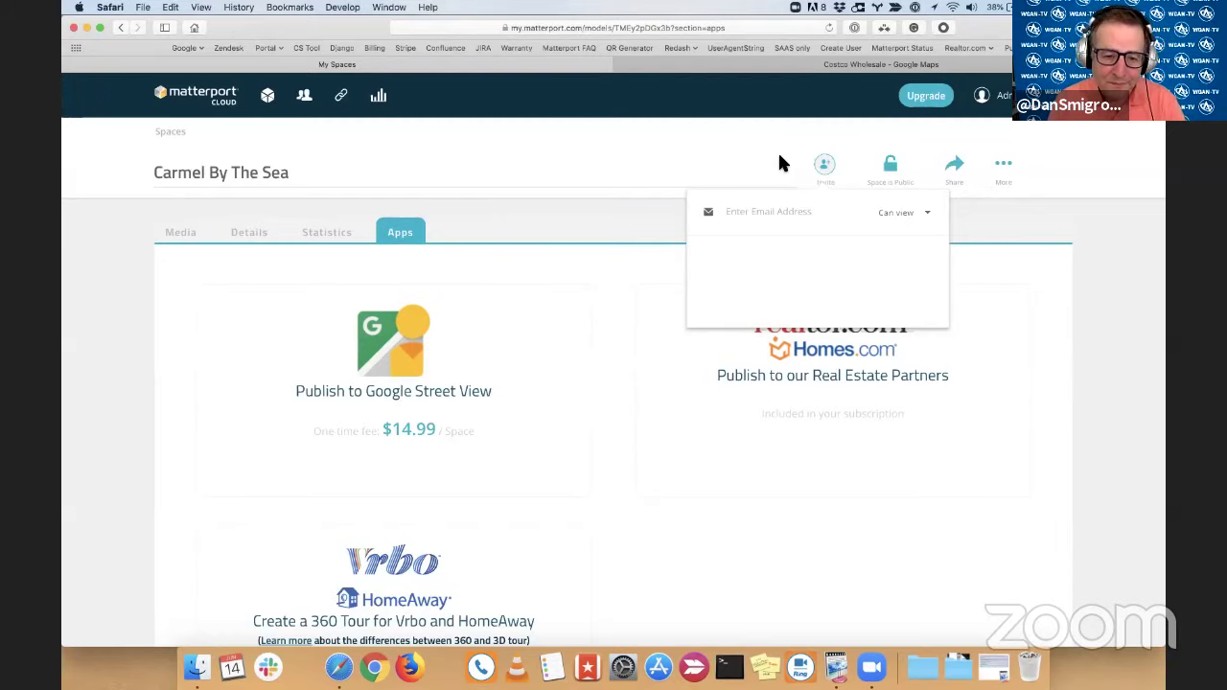
pyautogui.click(1025, 232)
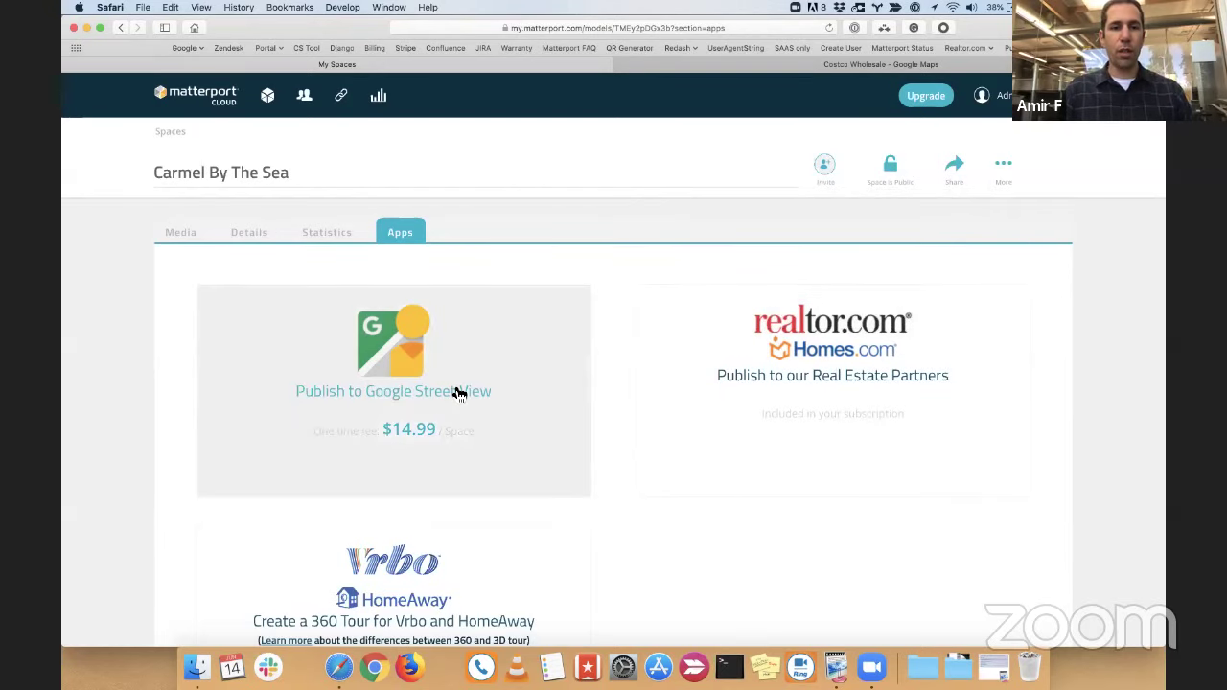
pyautogui.click(459, 394)
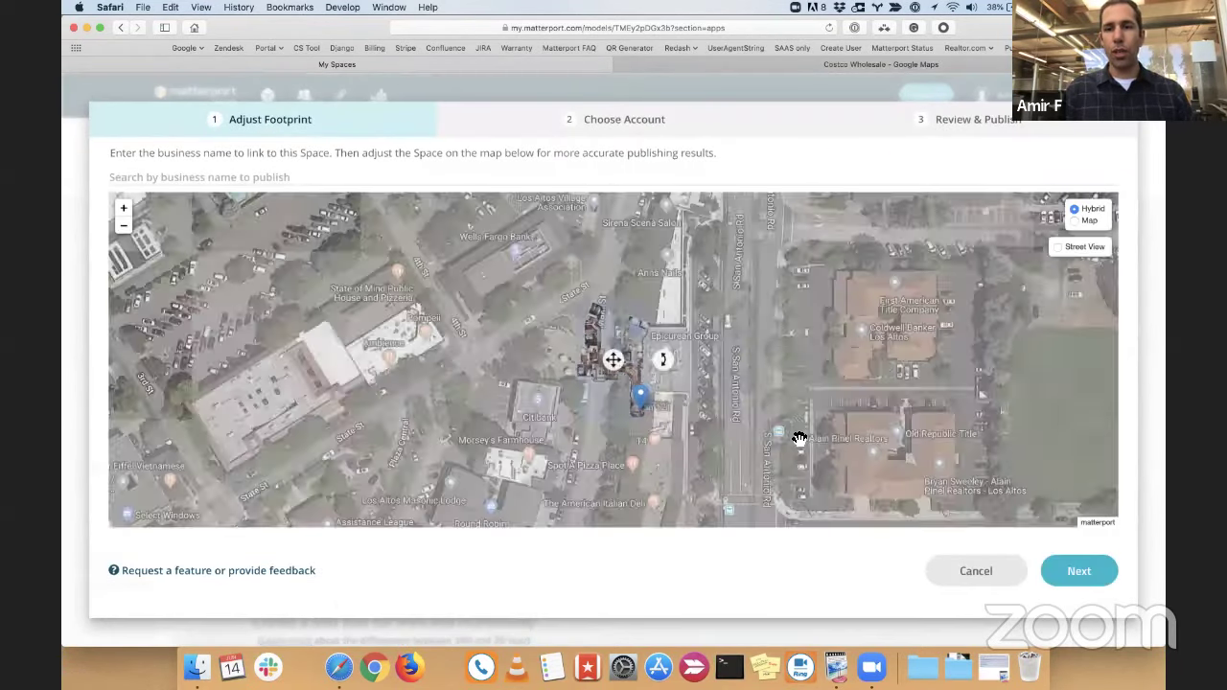
pyautogui.click(1081, 573)
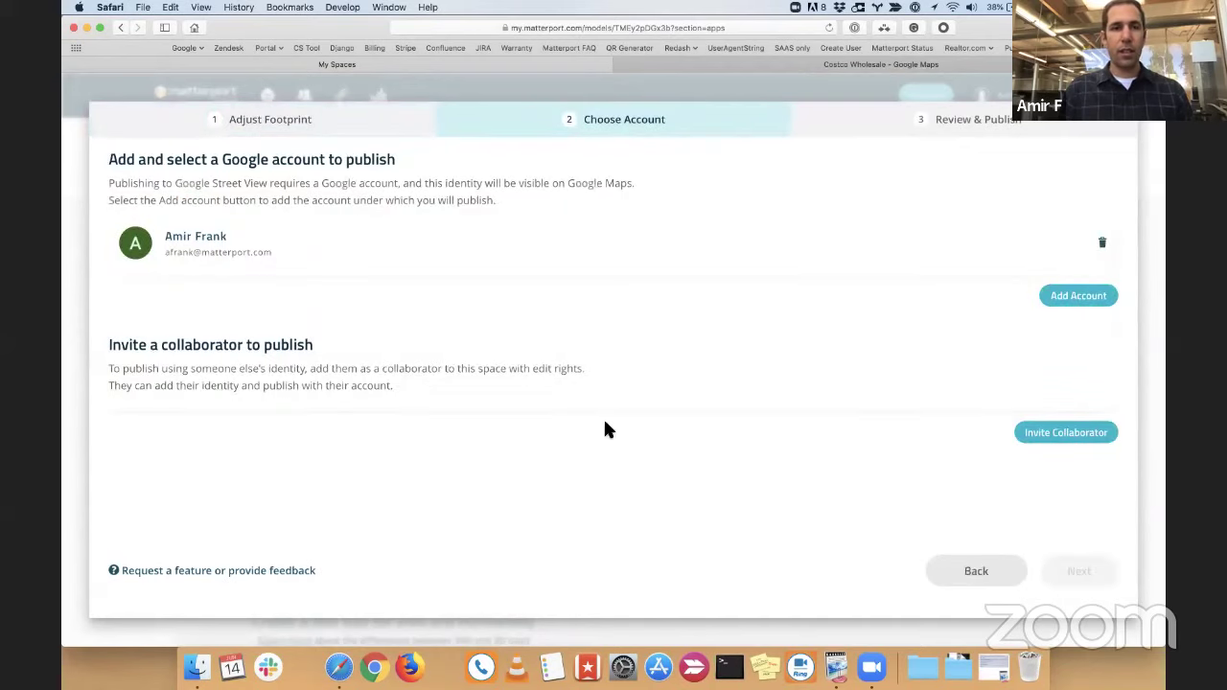
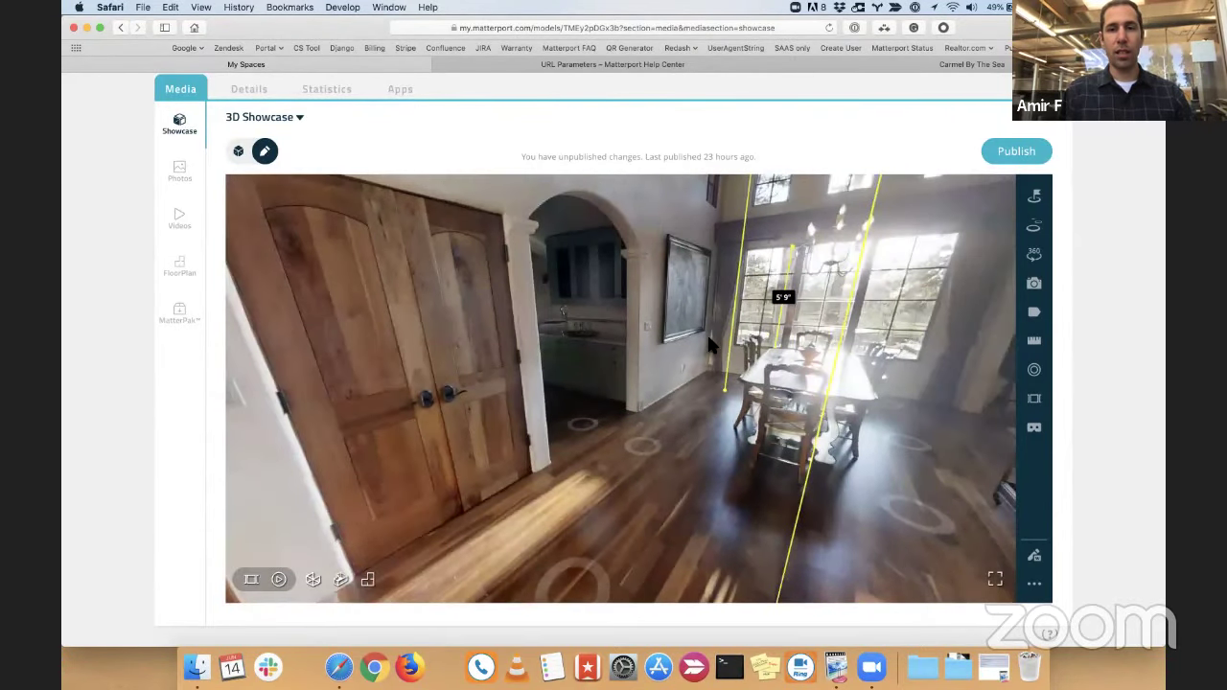
# Move to the kitchen entrance in the 3D Showcase and frame a 2D photo looking down the passage toward the kitchen island.
pyautogui.click(635, 337)
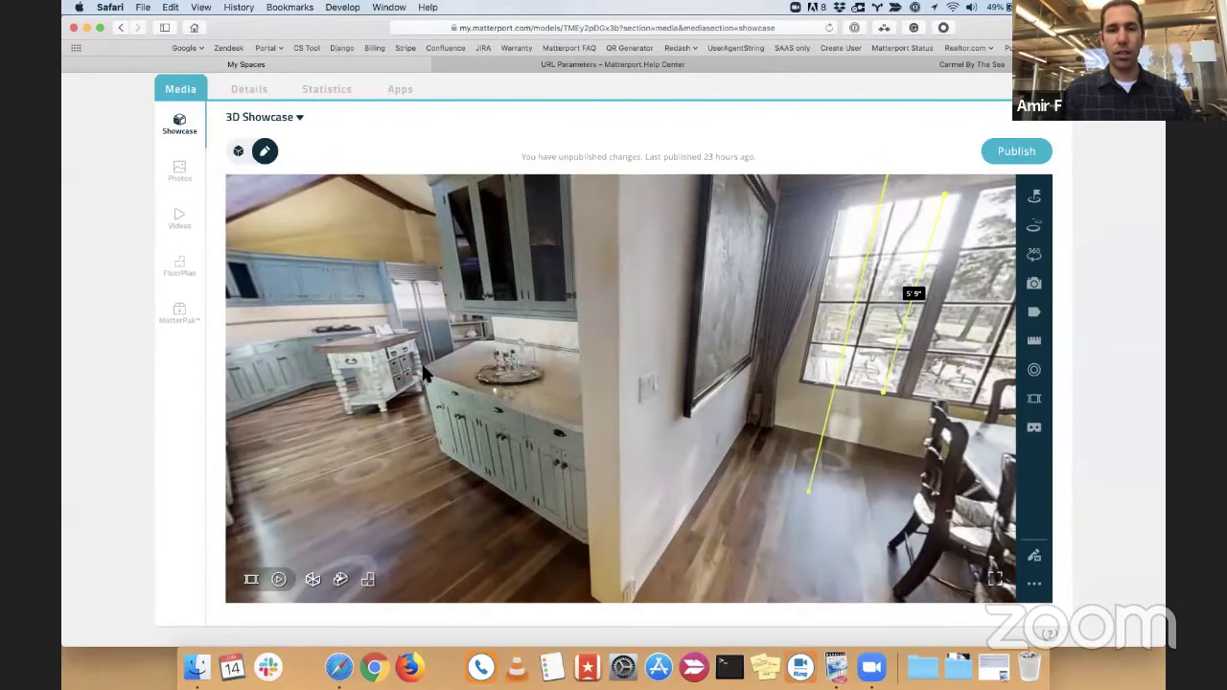
pyautogui.click(572, 350)
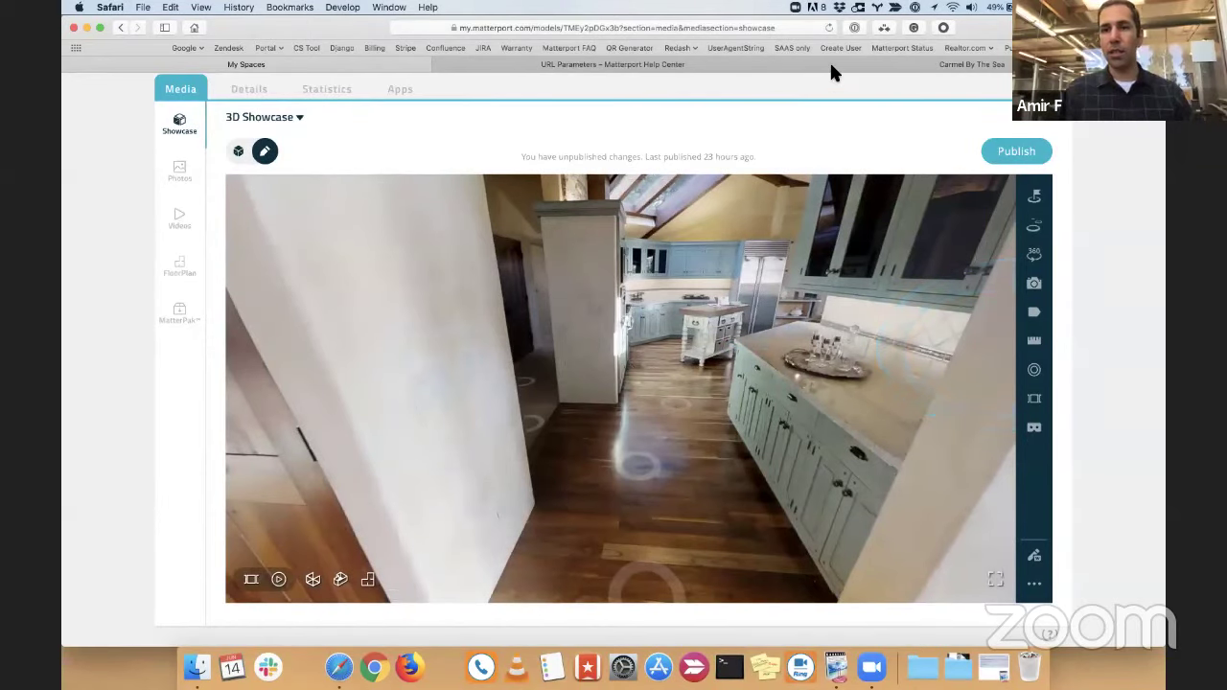
pyautogui.click(1035, 284)
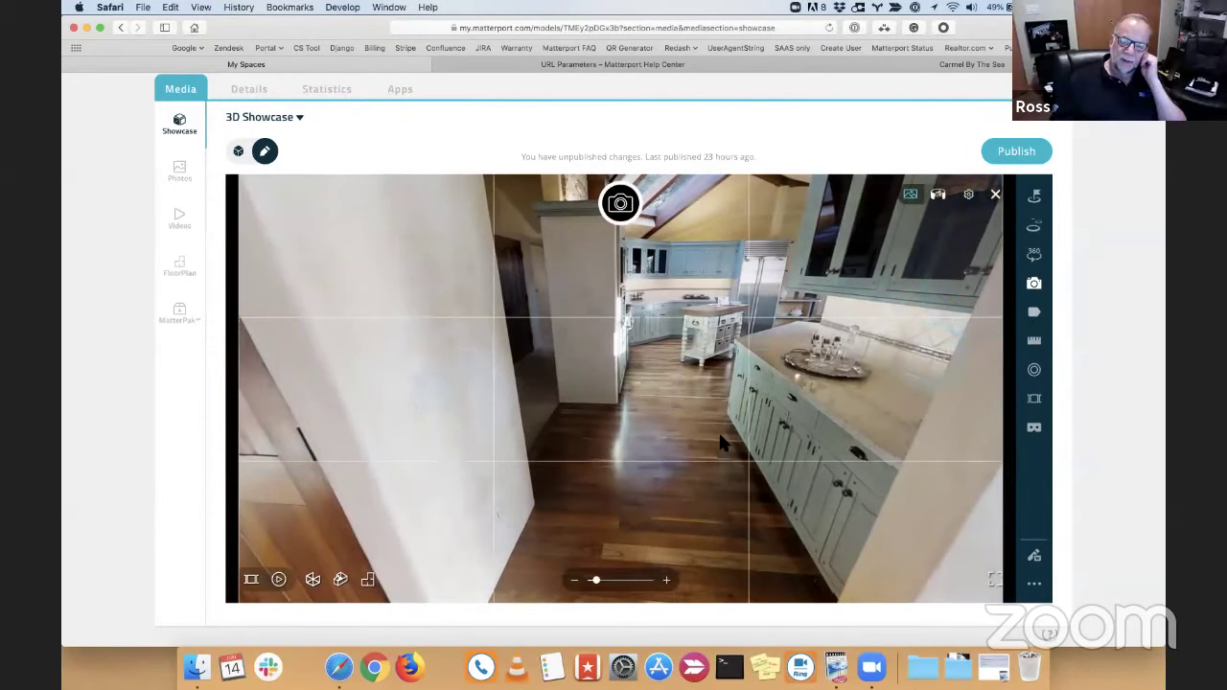
pyautogui.click(428, 416)
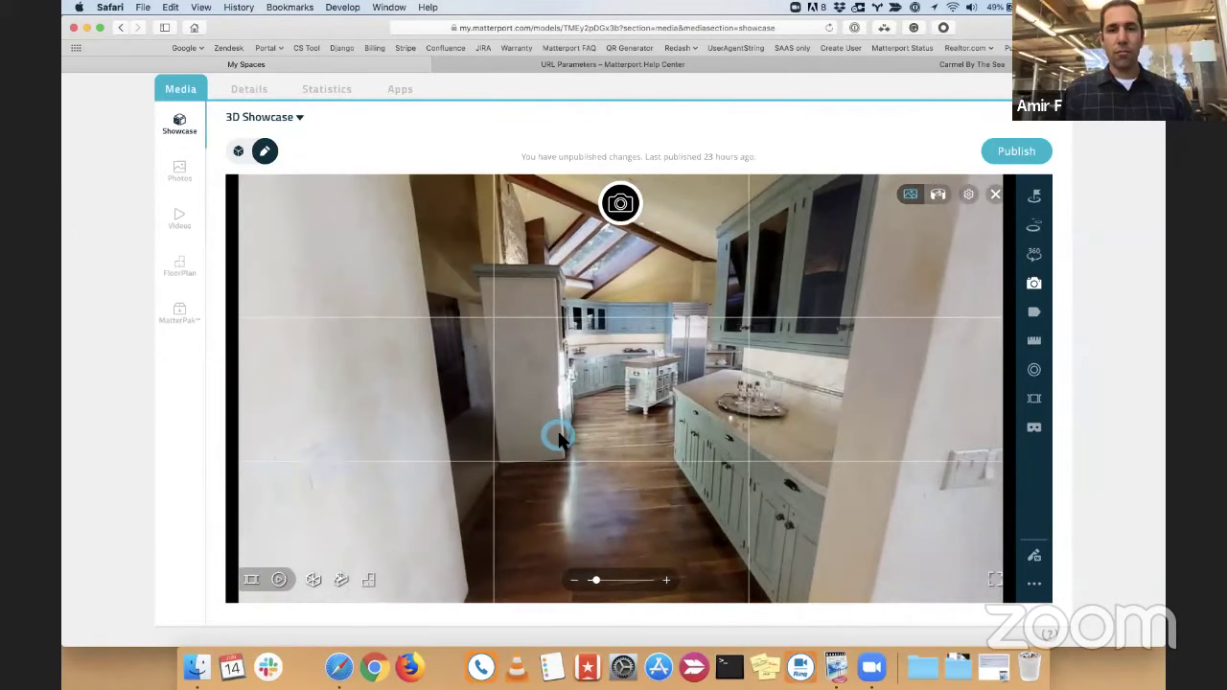
pyautogui.click(561, 438)
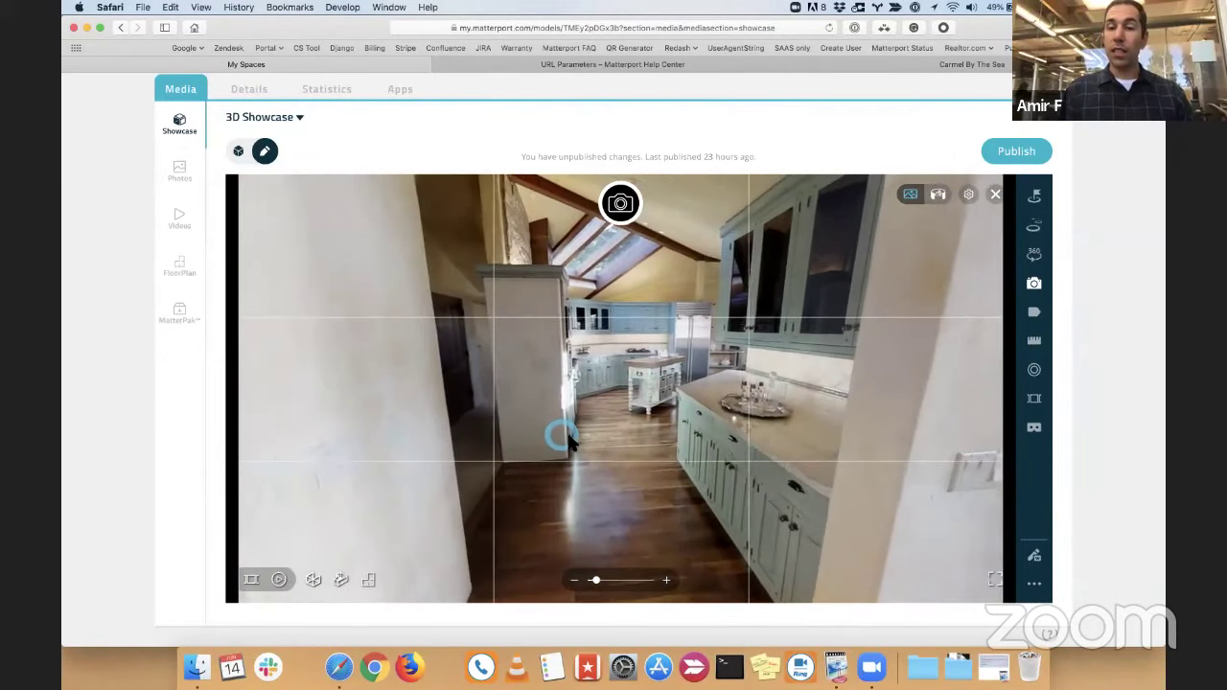
pyautogui.click(582, 465)
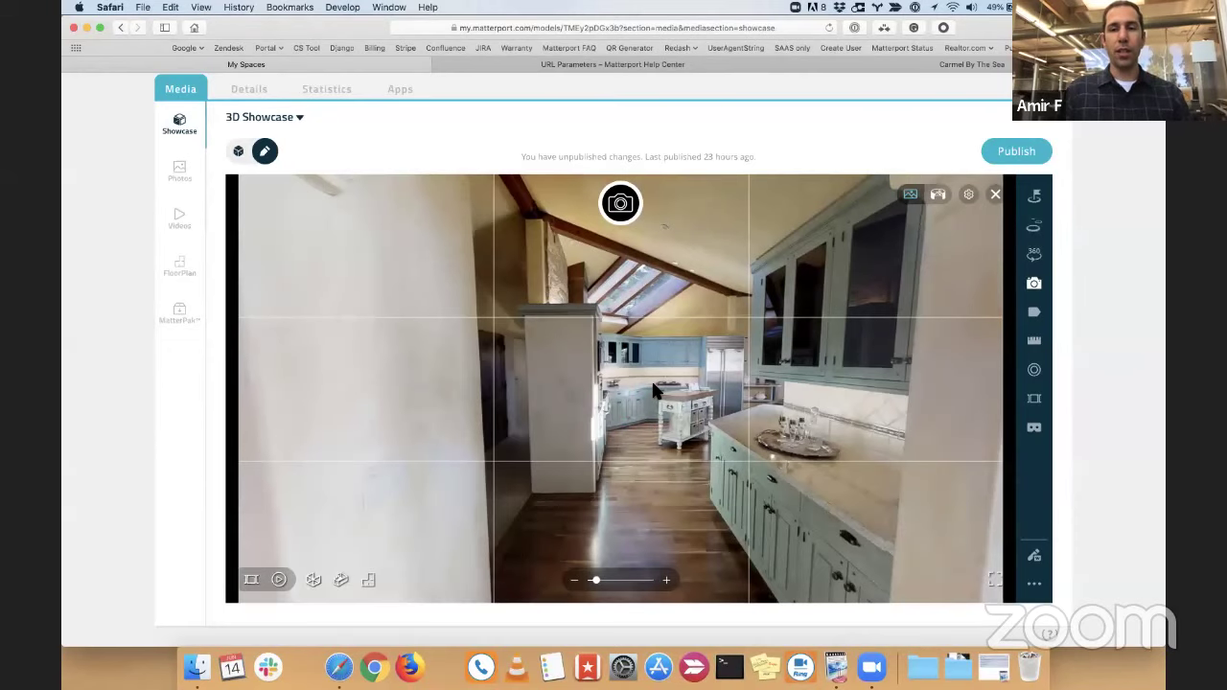
pyautogui.moveTo(626, 433); pyautogui.dragTo(702, 424)
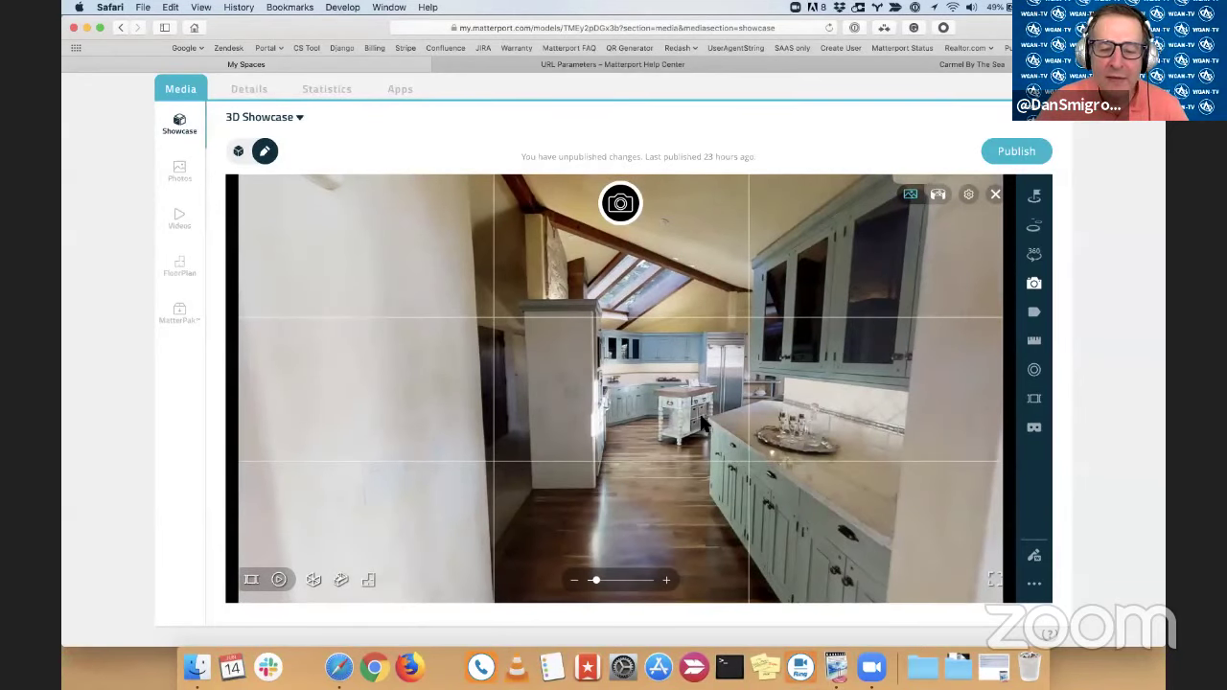
# Add the framed kitchen view to the end of the Highlight Reel.
pyautogui.click(1037, 403)
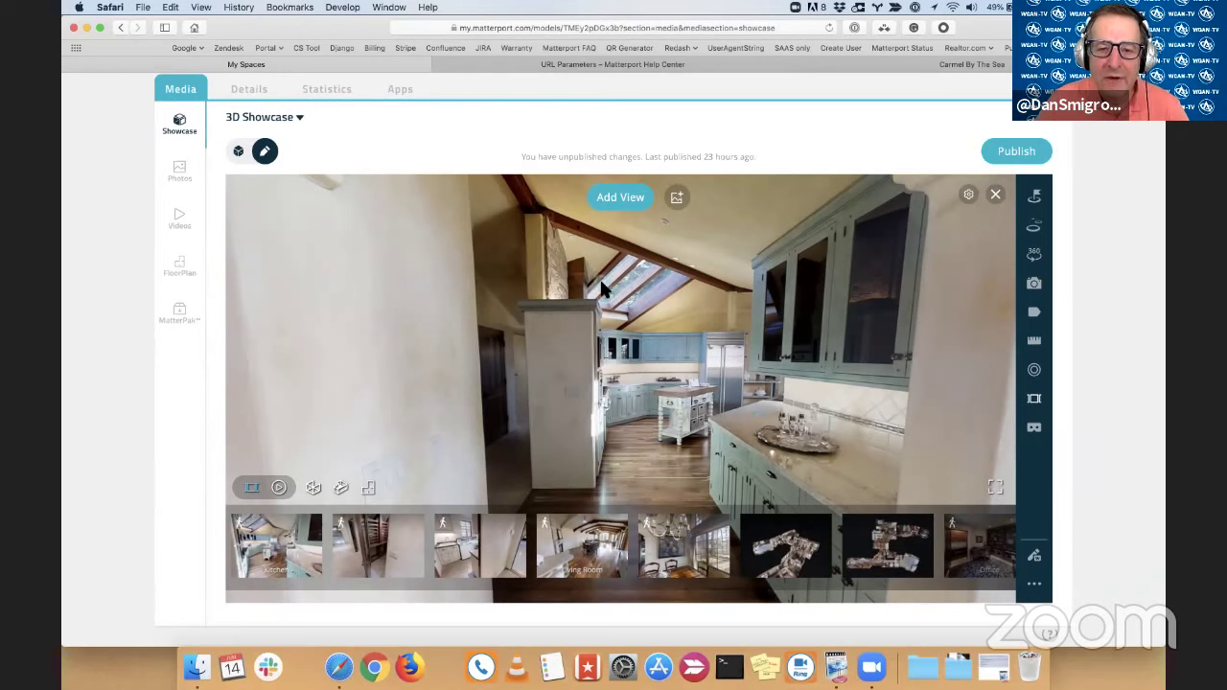
pyautogui.click(622, 193)
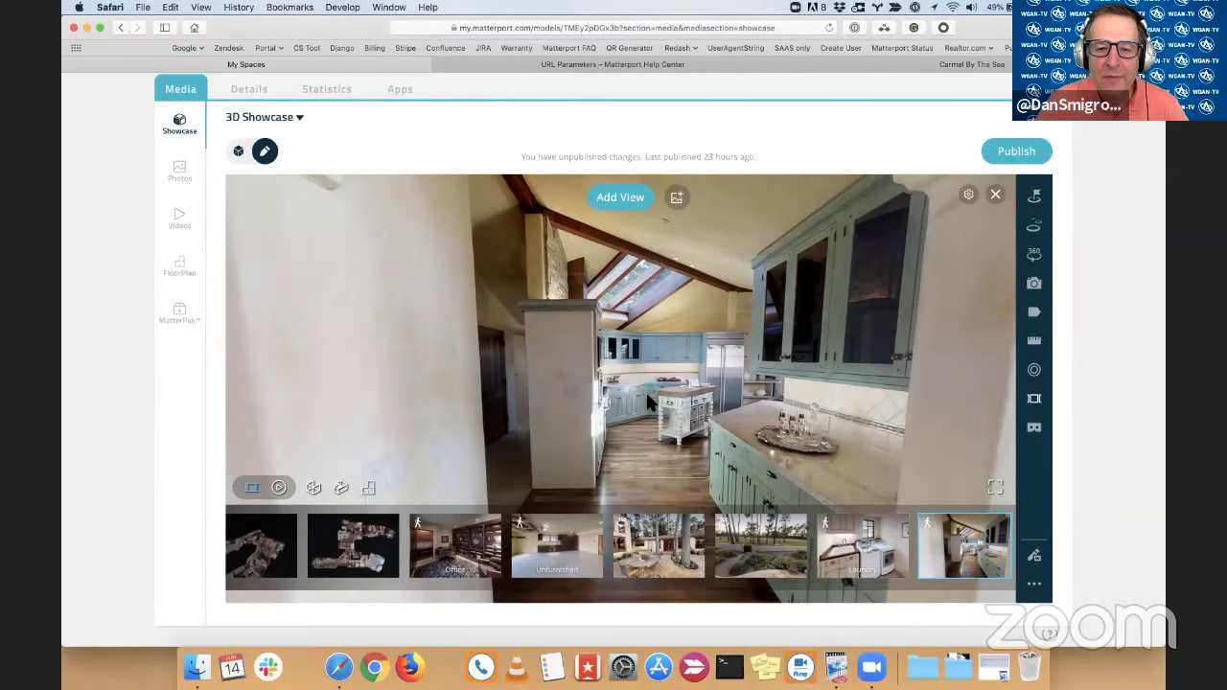
# Move from the kitchen entrance into the dining area and frame the dining table together with the chandelier and seascape painting.
pyautogui.moveTo(669, 414); pyautogui.dragTo(62, 364)
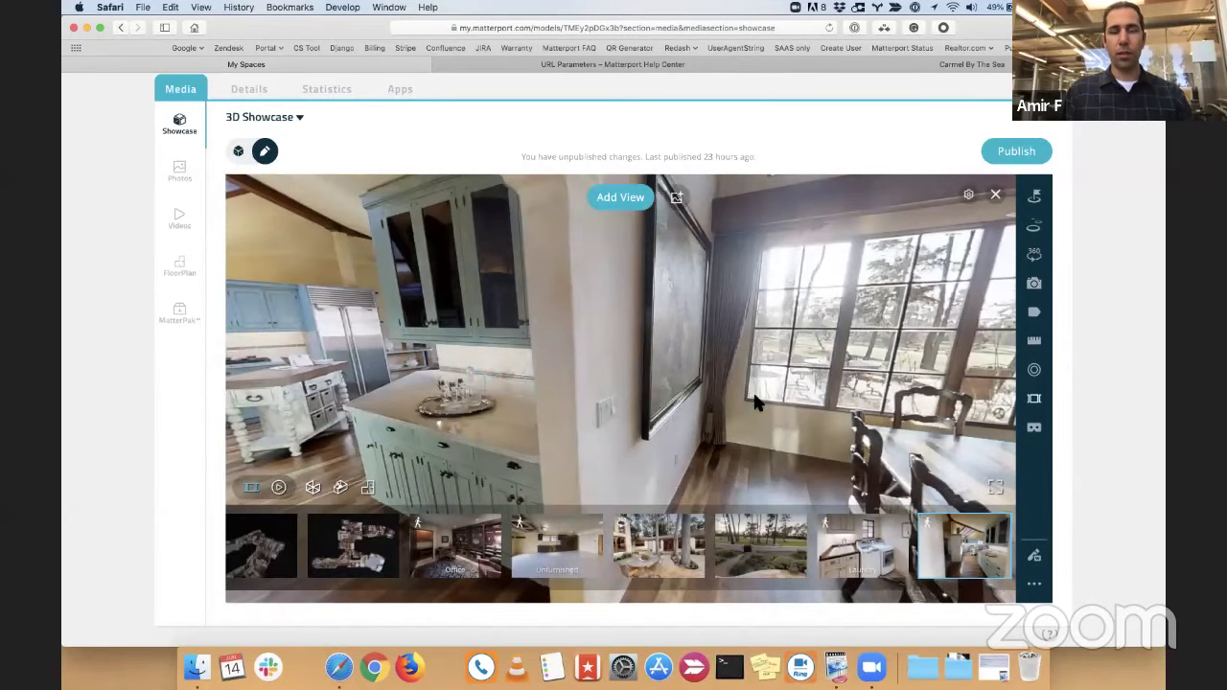
pyautogui.click(709, 410)
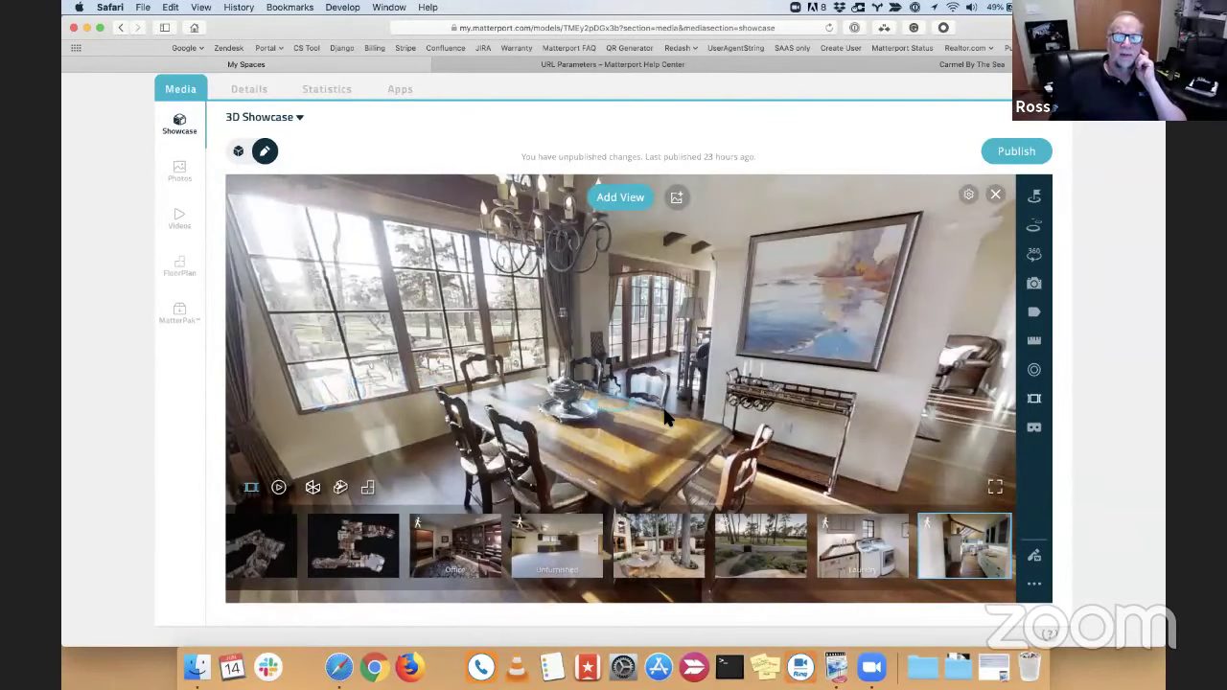
pyautogui.click(672, 414)
pyautogui.moveTo(376, 397); pyautogui.dragTo(458, 397)
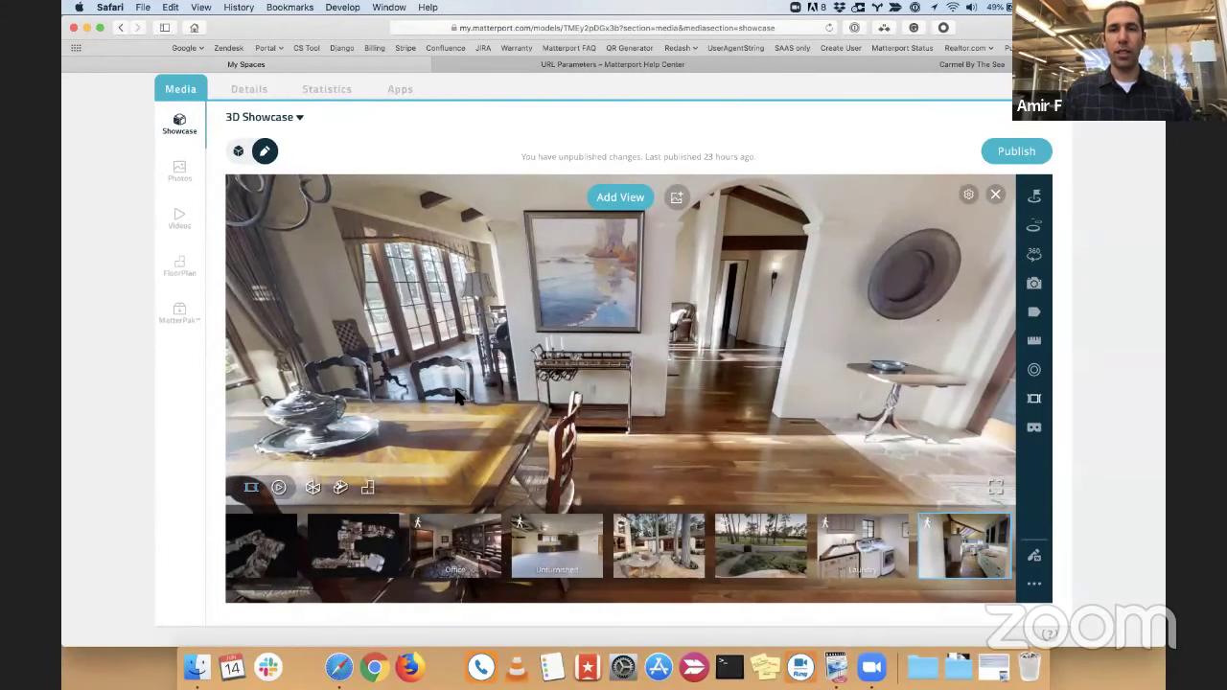
pyautogui.click(458, 393)
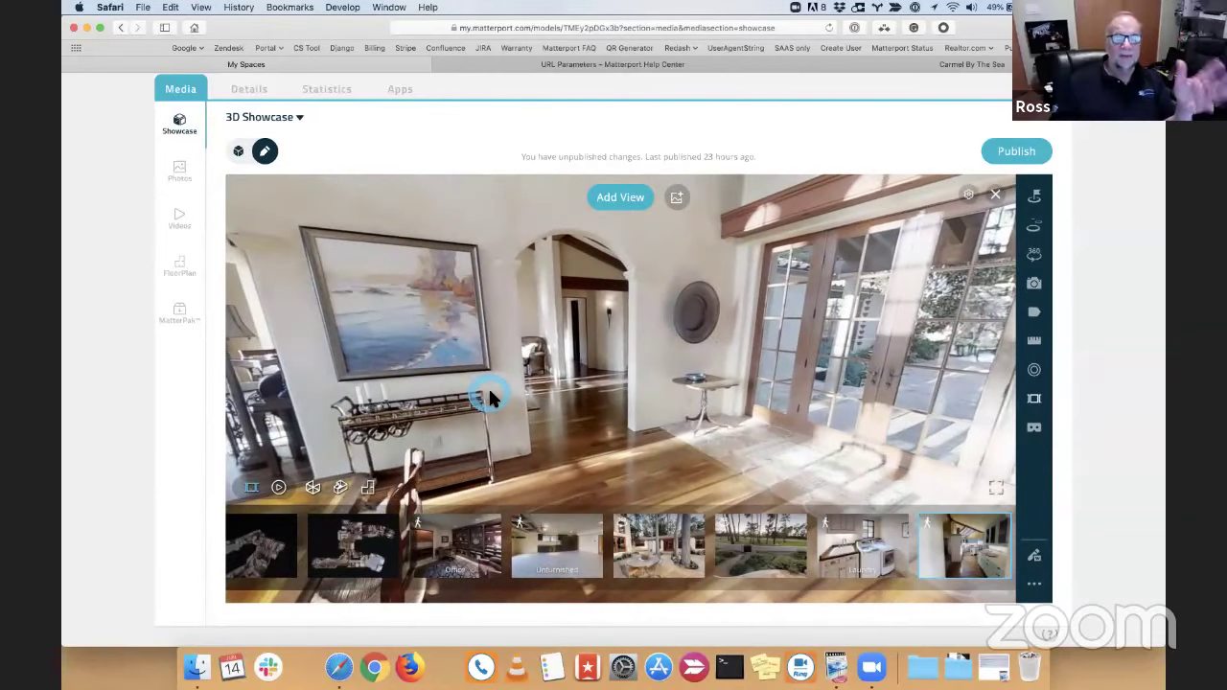
pyautogui.moveTo(482, 394)
pyautogui.mouseDown()
pyautogui.moveTo(636, 331)
pyautogui.moveTo(772, 345)
pyautogui.mouseUp()
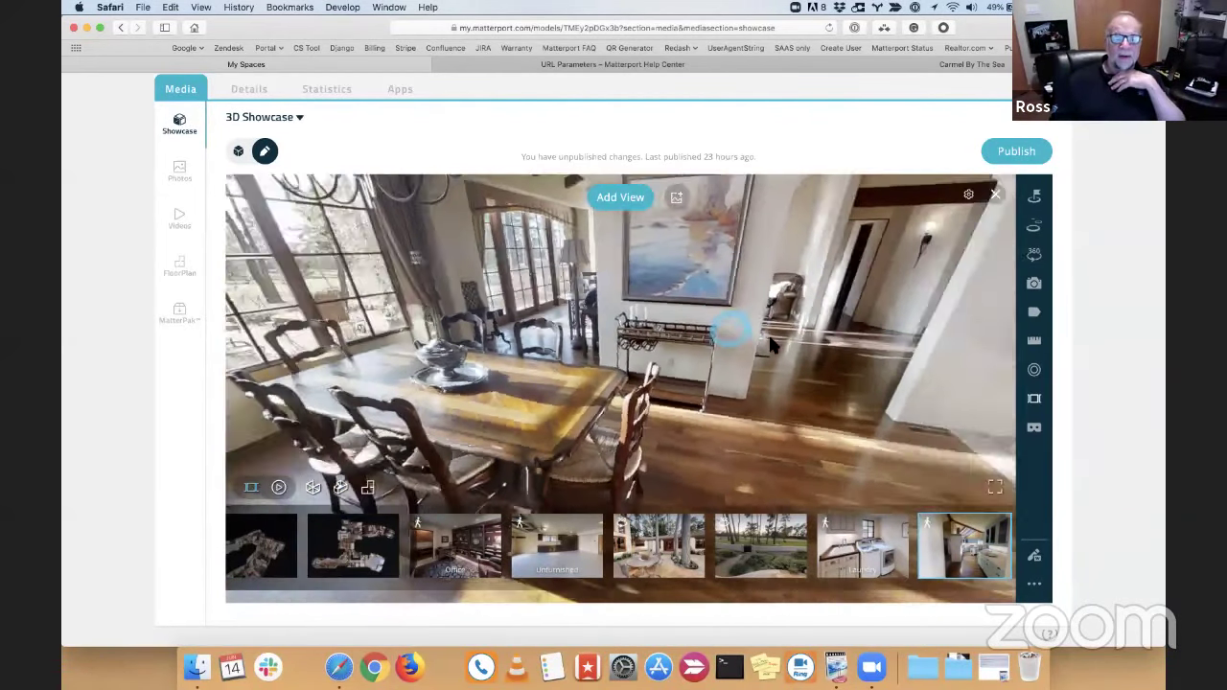
pyautogui.click(787, 351)
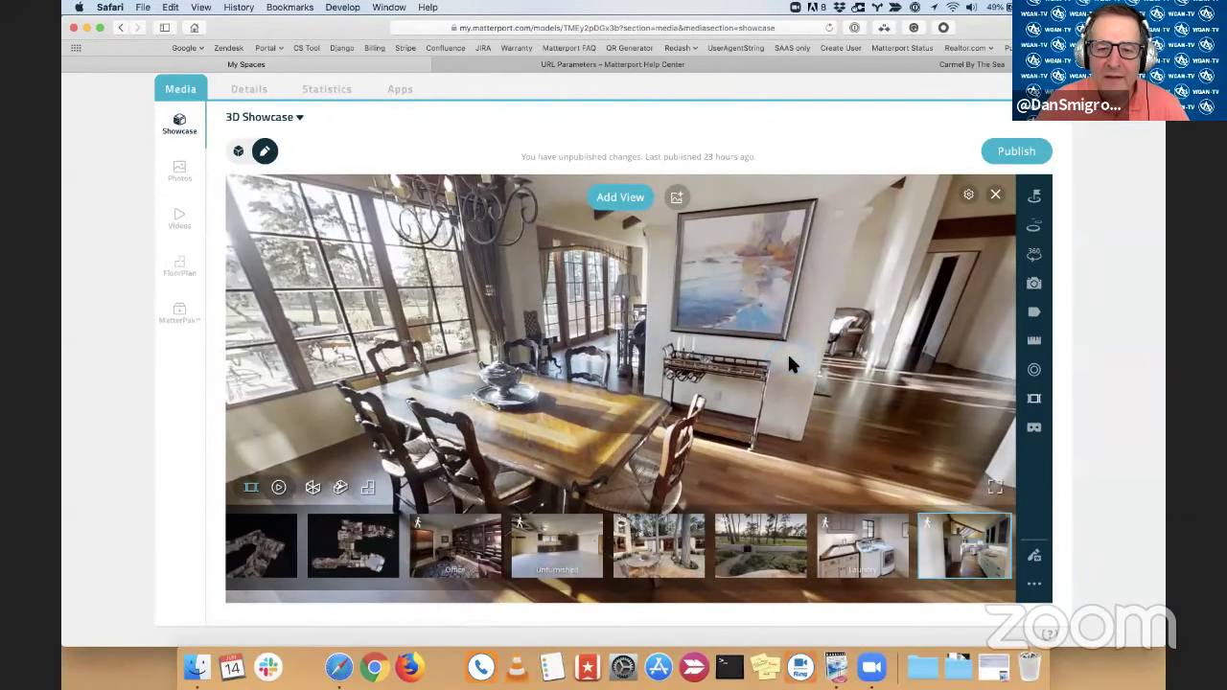
pyautogui.click(654, 392)
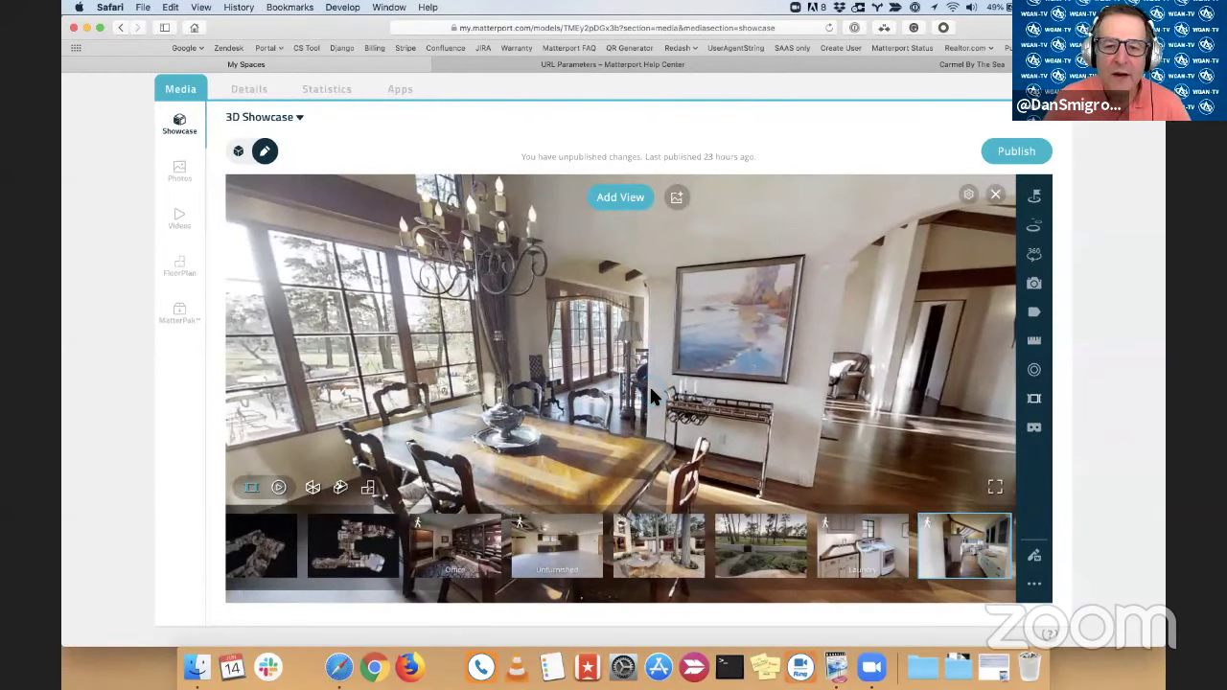
# Add three saved photos to the Highlight Reel: the arched-window passage, the beamed room with dining table, and the beamed living room with sofa.
pyautogui.click(679, 199)
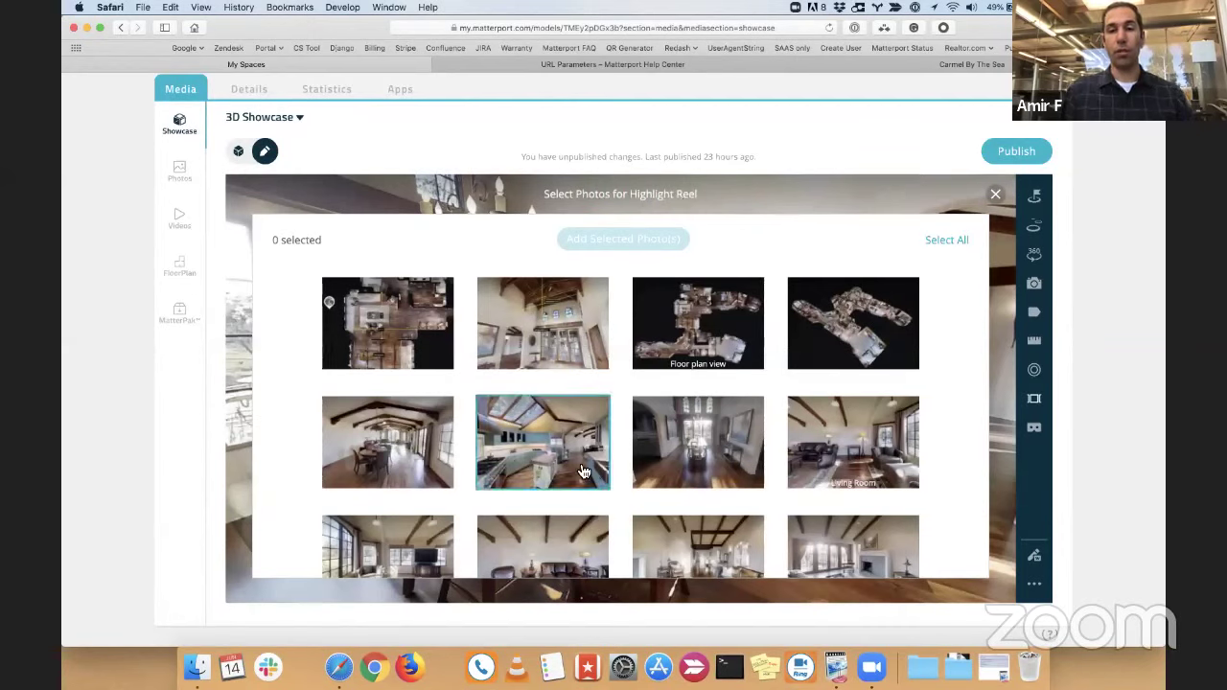
pyautogui.click(673, 458)
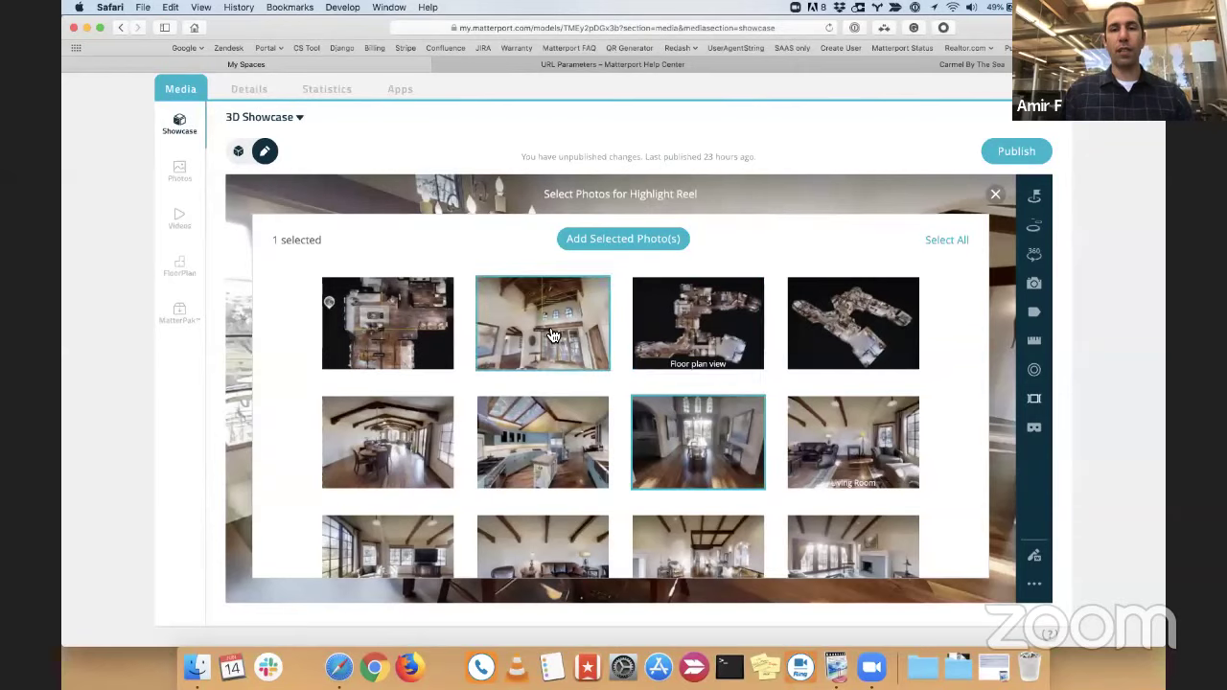
pyautogui.click(405, 449)
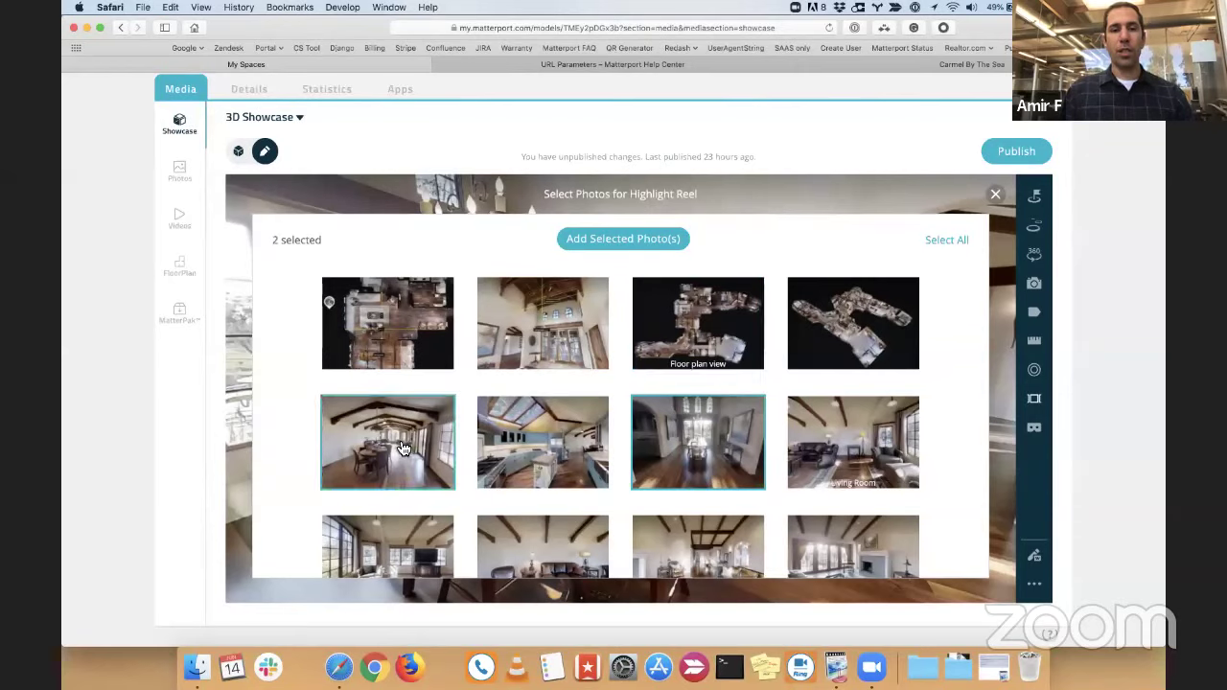
pyautogui.click(545, 545)
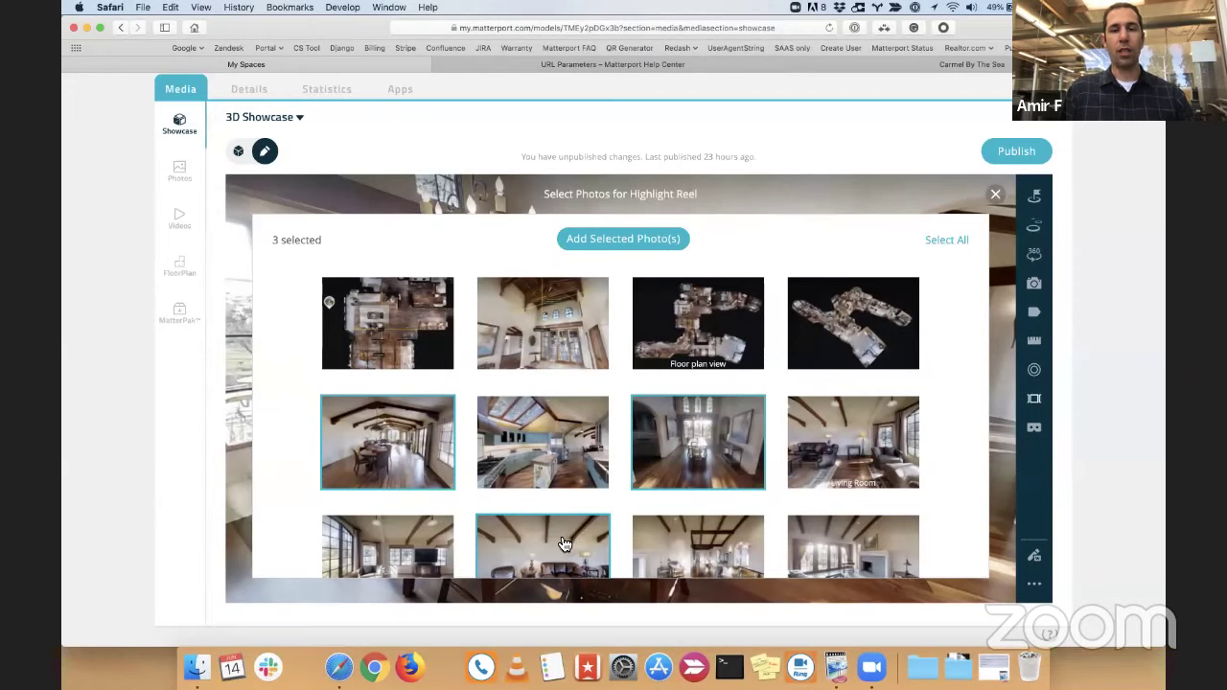
pyautogui.click(636, 245)
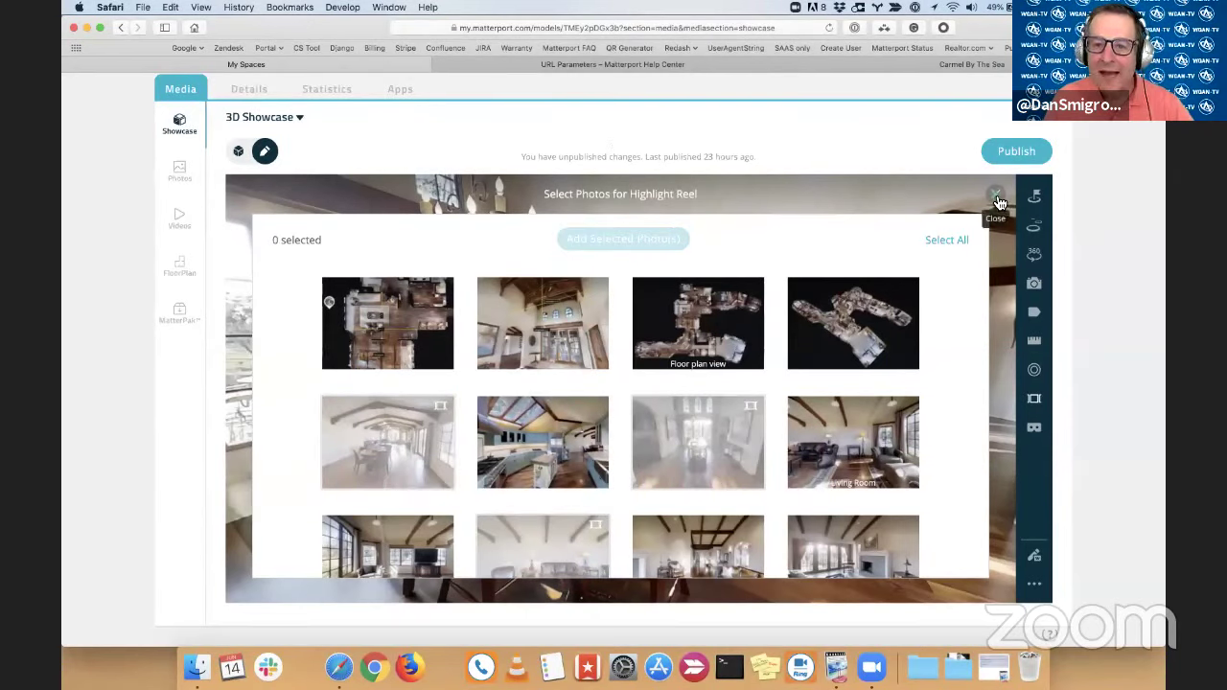
pyautogui.click(997, 200)
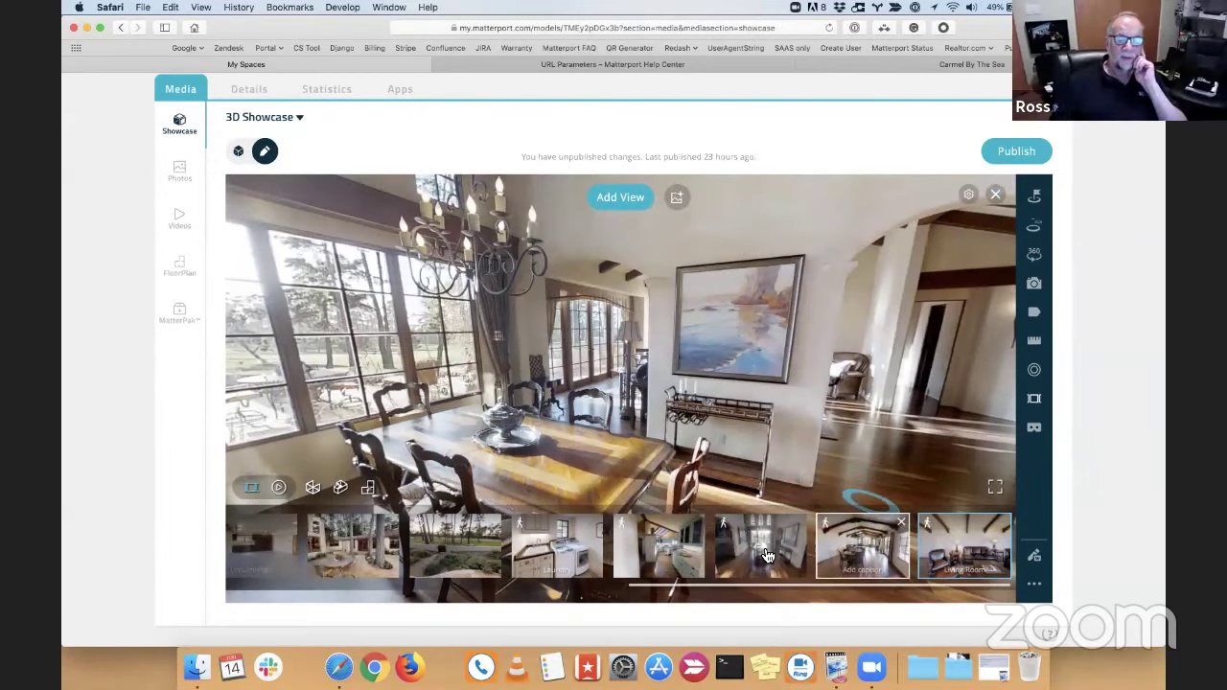